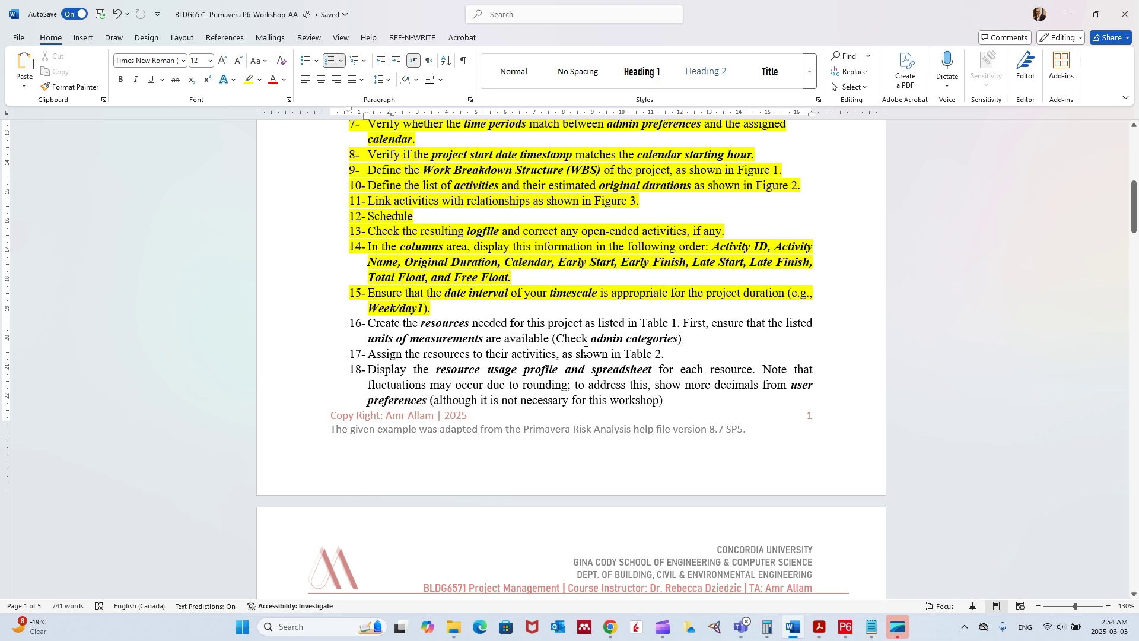
- Browse the workshop instructions down to Table 1, which lists the resources required for the project
scroll(627, 342, "down", 20)
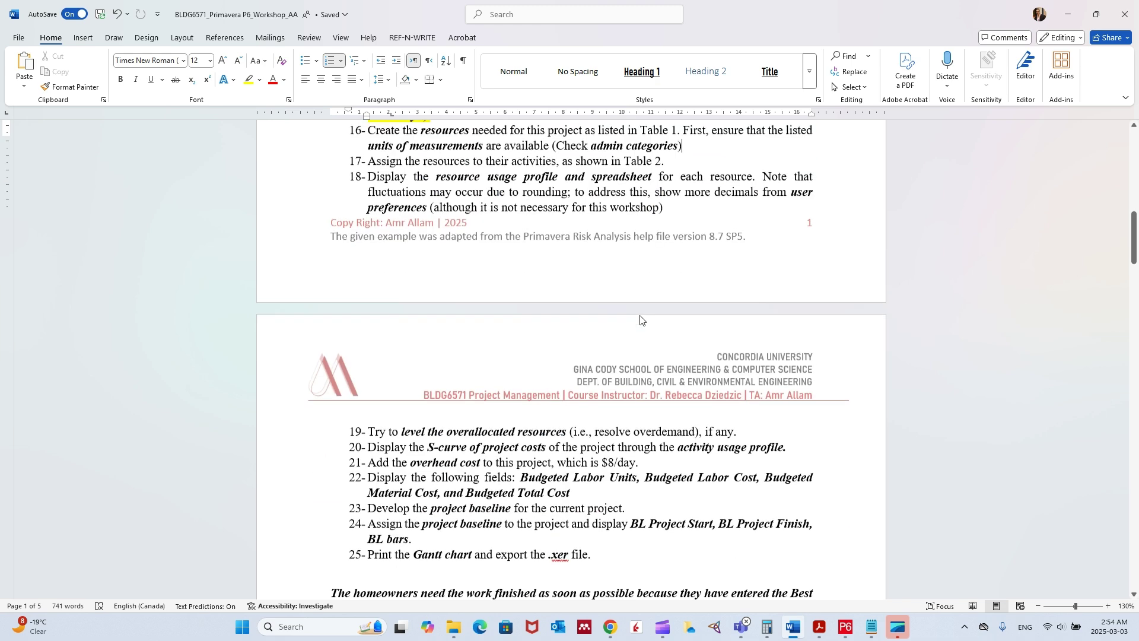
scroll(594, 308, "down", 6)
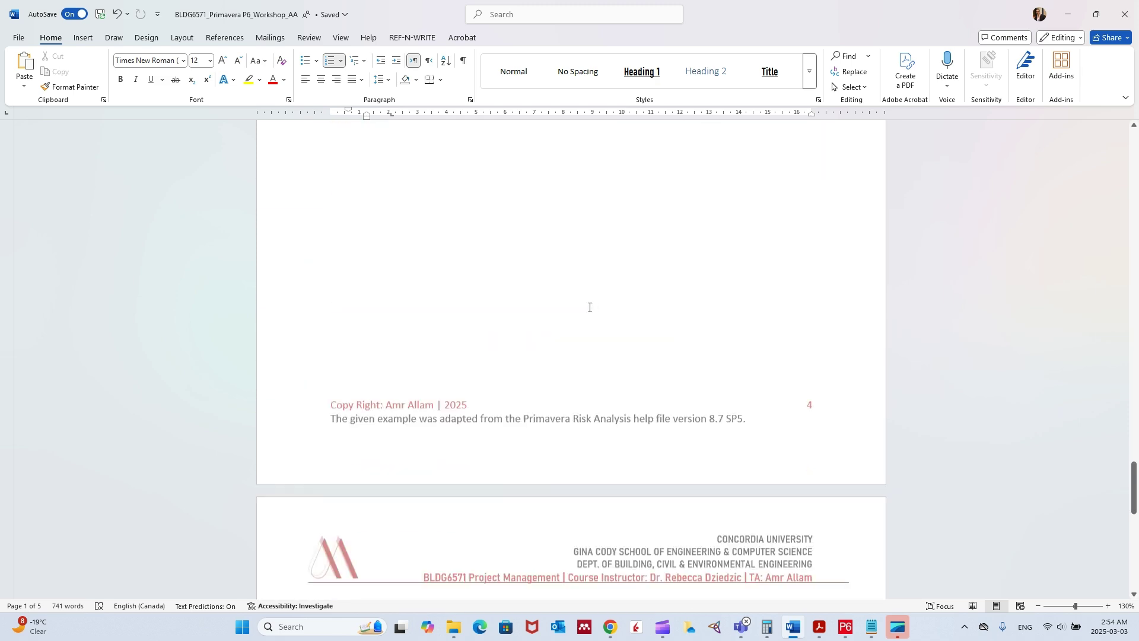
scroll(393, 283, "up", 2)
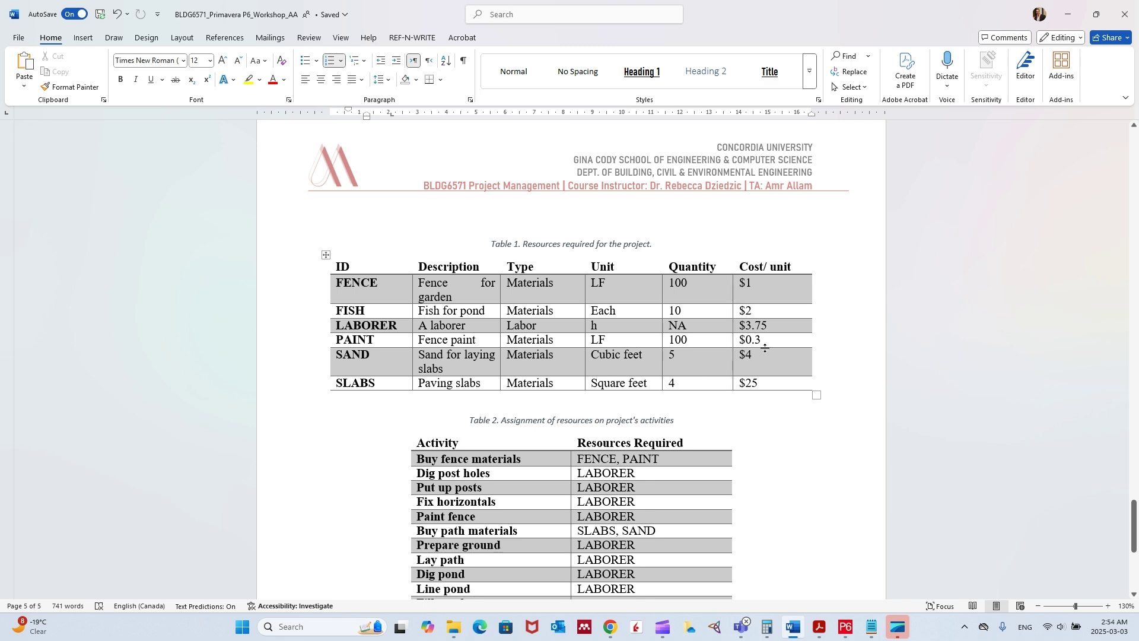
- Switch to the Landscaping a Garden project in Primavera P6, minimizing the Word document and closing the Calculator
left_click(845, 627)
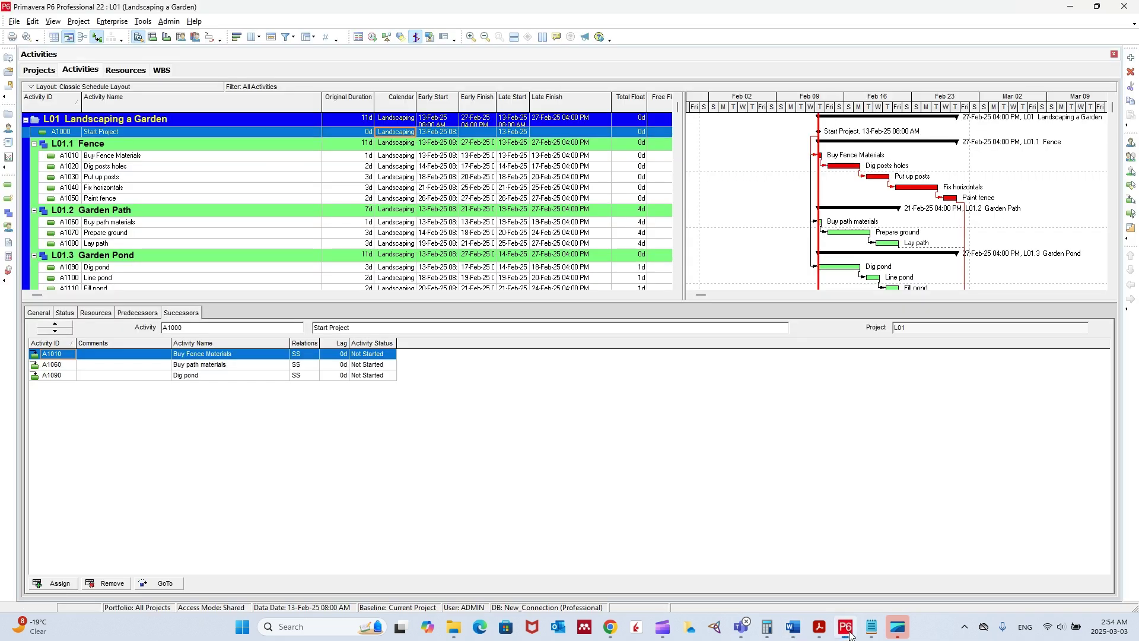
left_click(846, 627)
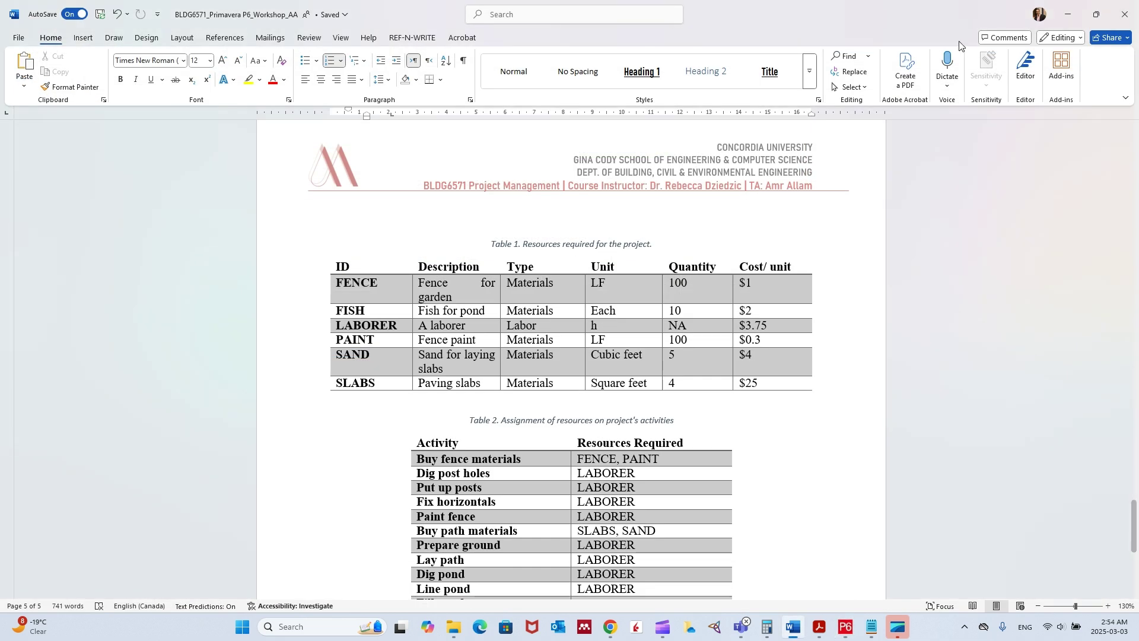
left_click(846, 626)
left_click(767, 627)
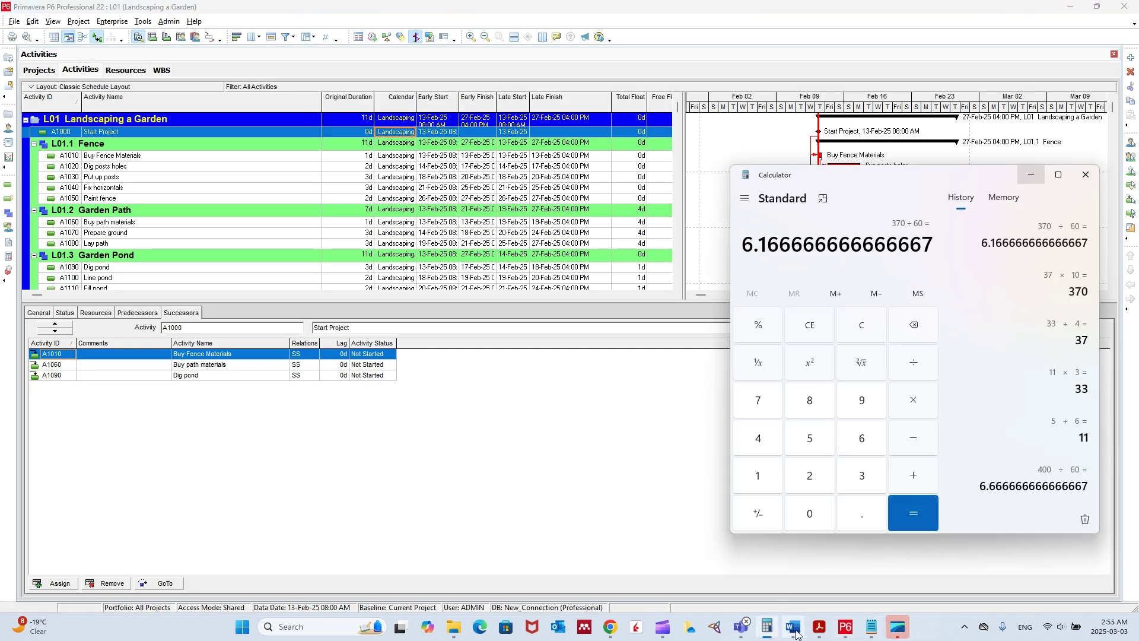
left_click(793, 626)
left_click(1067, 15)
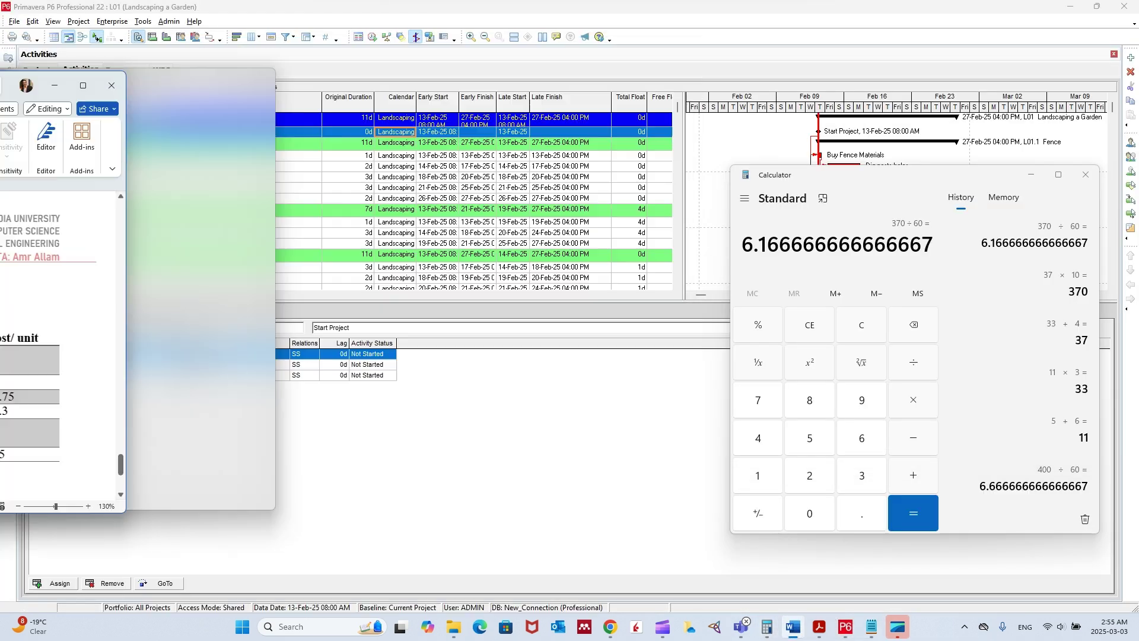
left_click(1086, 175)
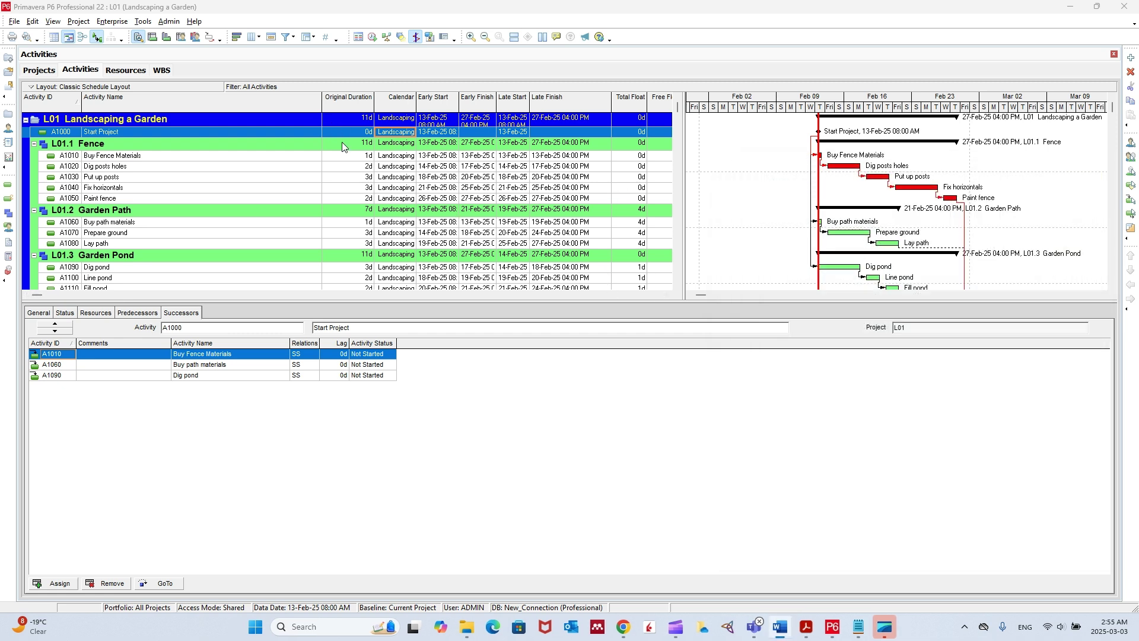
- Check the units of measure in Admin Categories for Linear feet, Each, Cubic Feet and Square Feet
left_click(168, 22)
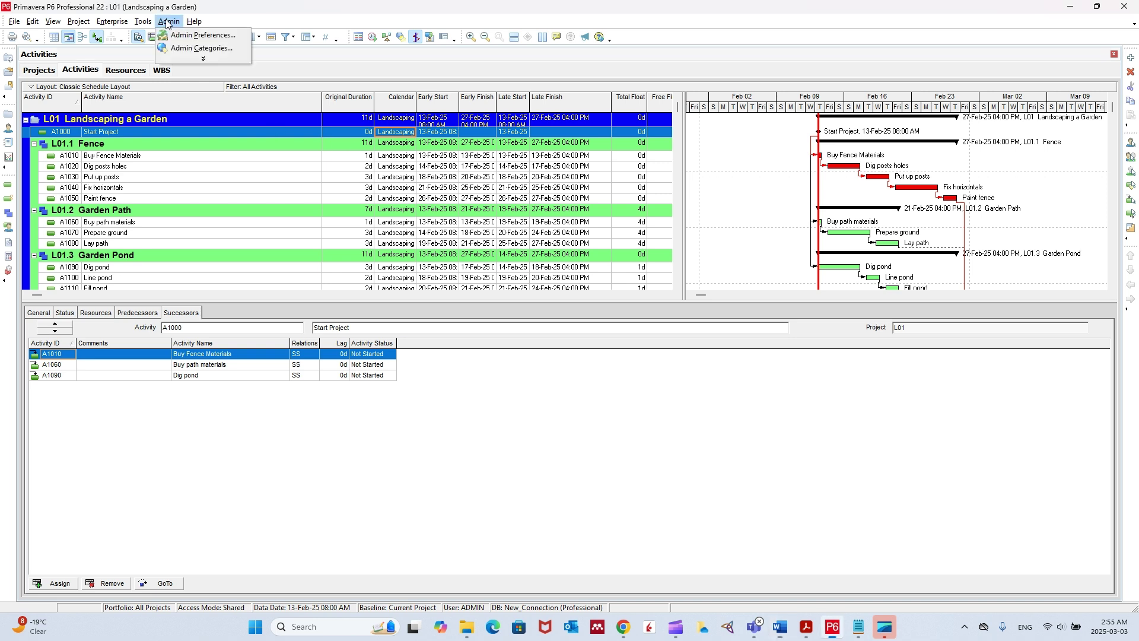
left_click(183, 48)
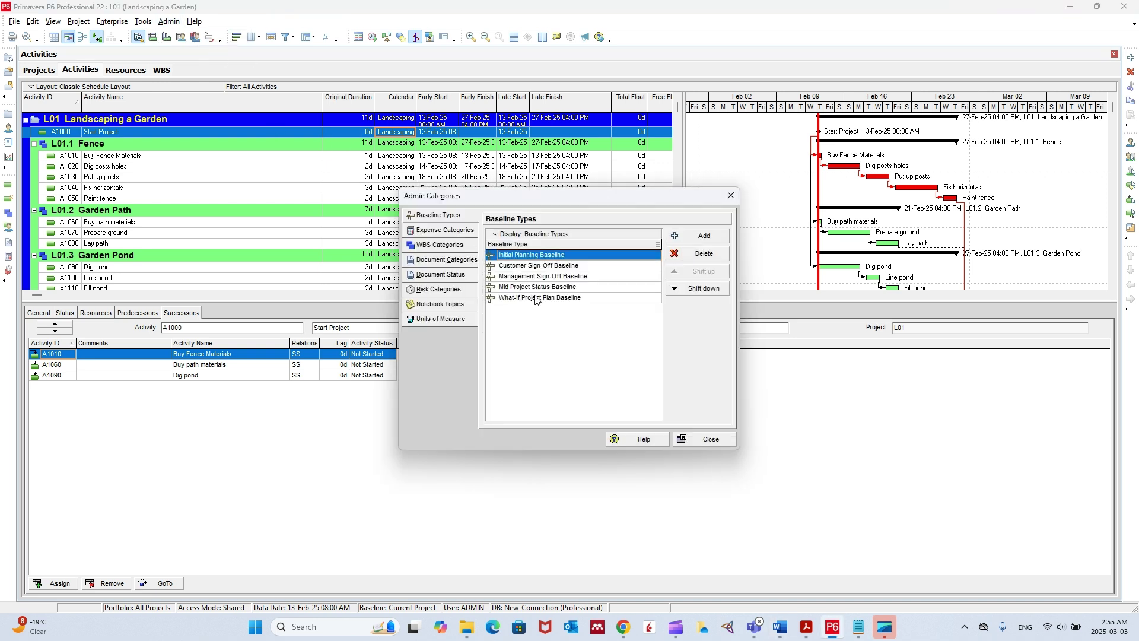
left_click(449, 322)
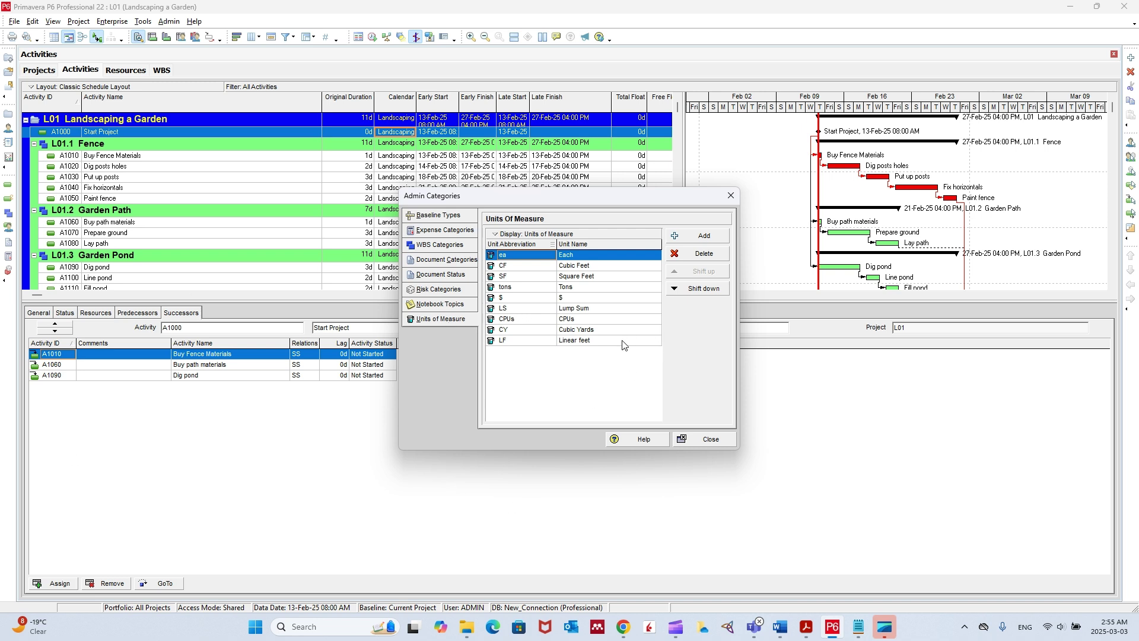
left_click(580, 342)
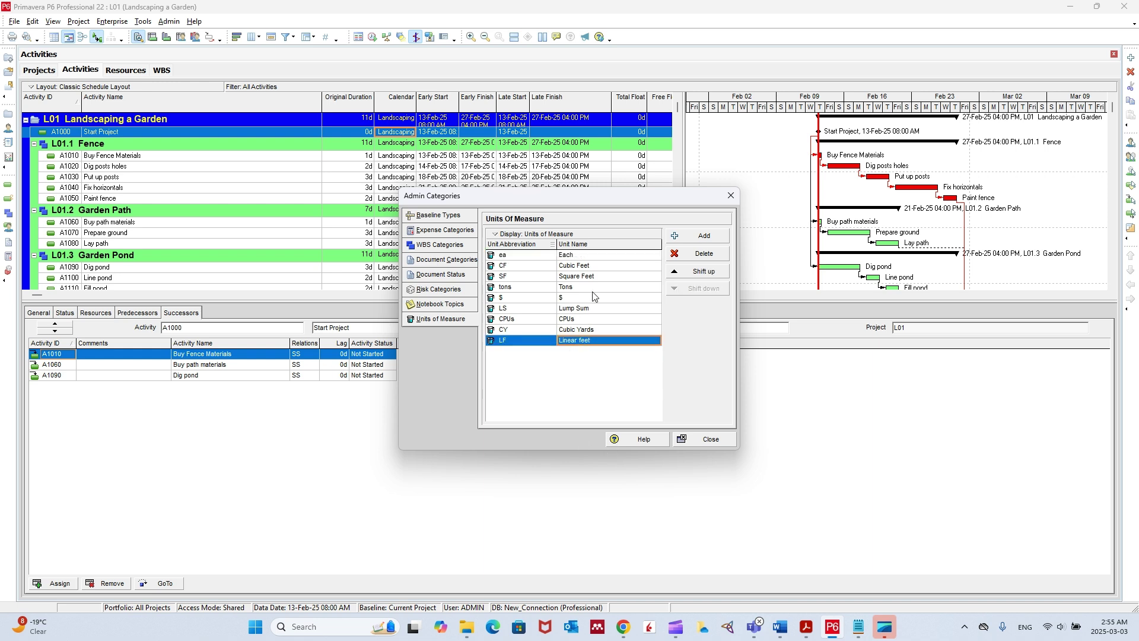
left_click(580, 255)
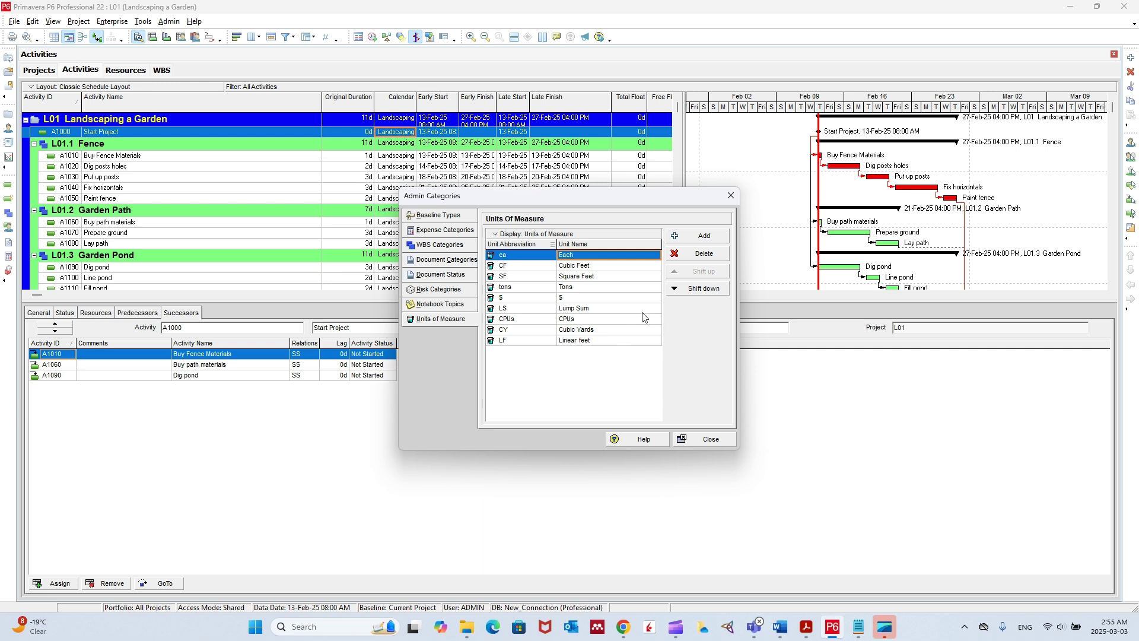
left_click(585, 267)
left_click(586, 277)
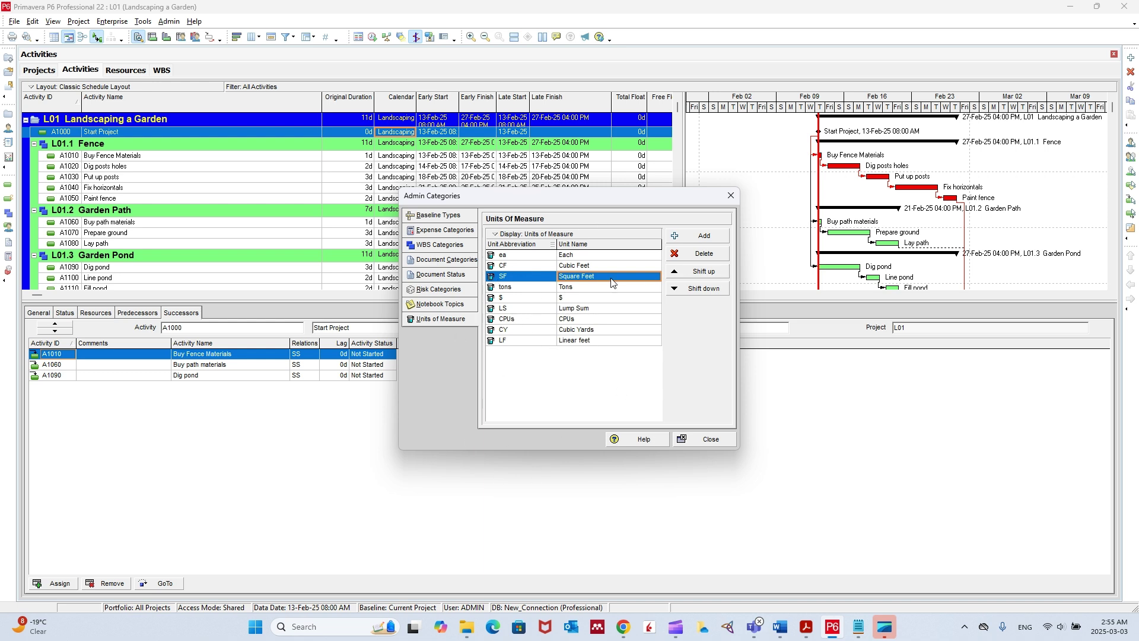
left_click(716, 236)
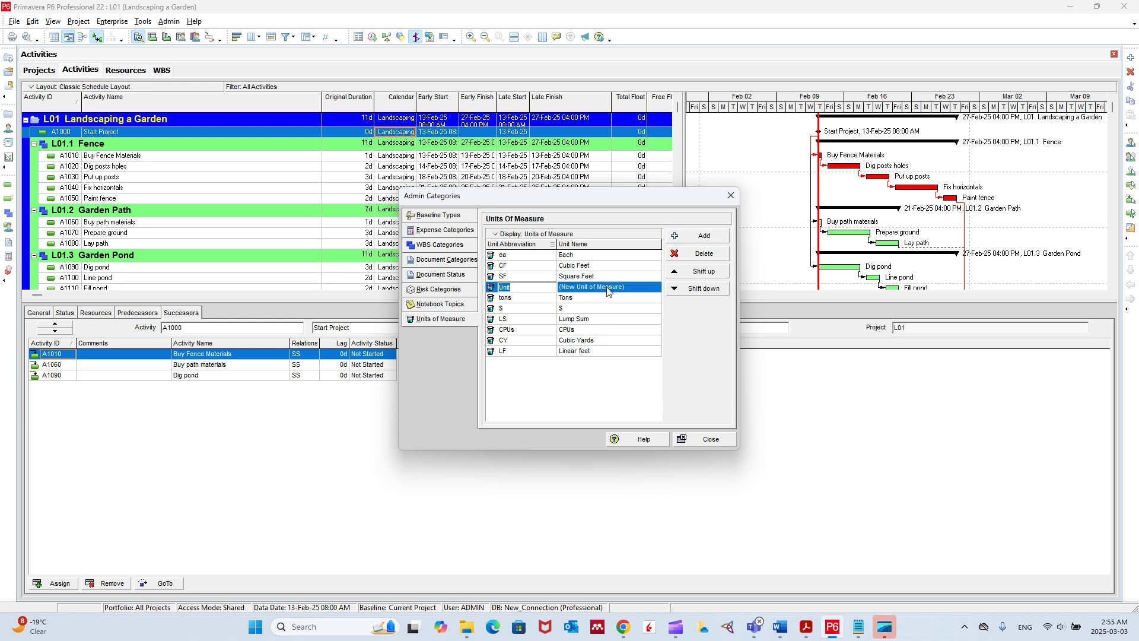
left_click(704, 253)
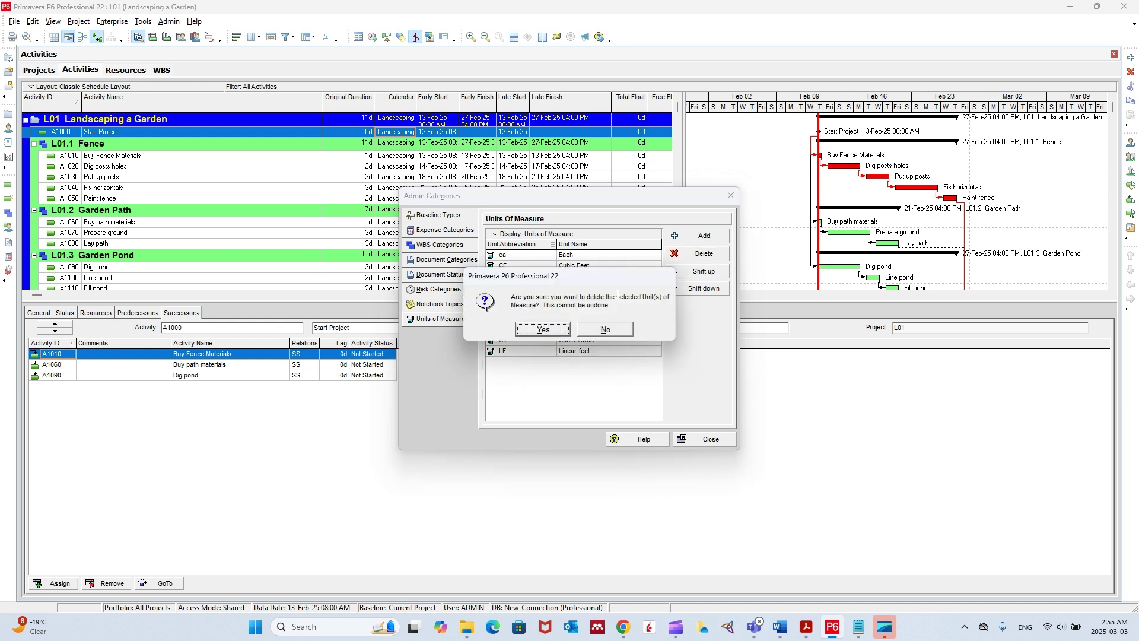
left_click(561, 334)
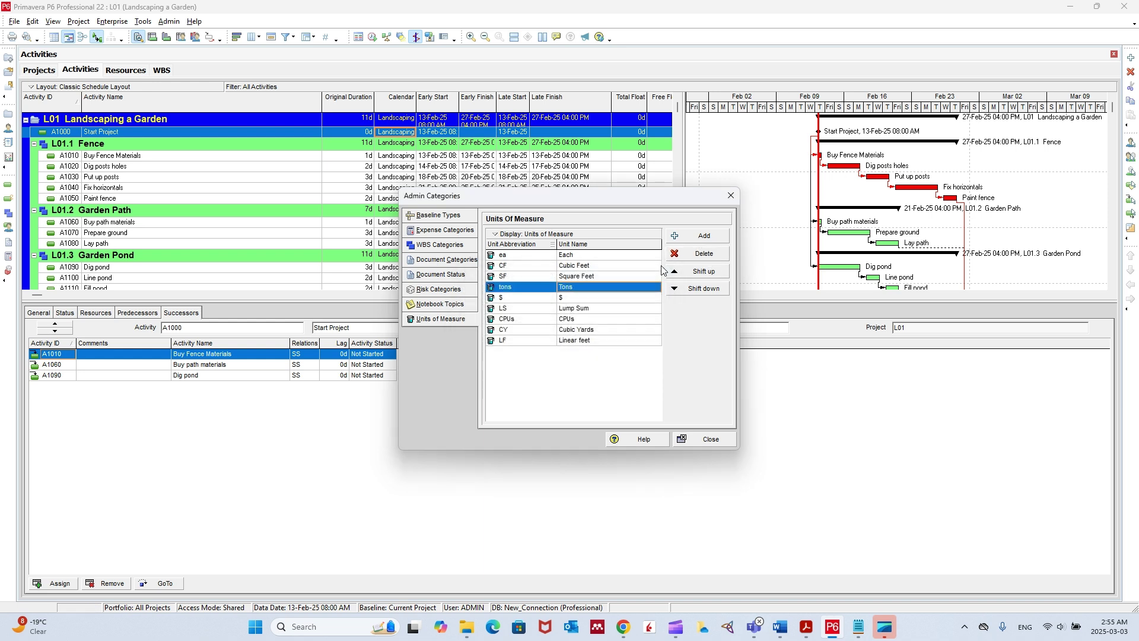
- Leave Admin Categories and open the enterprise Resources list filtered to All Resources
left_click(732, 196)
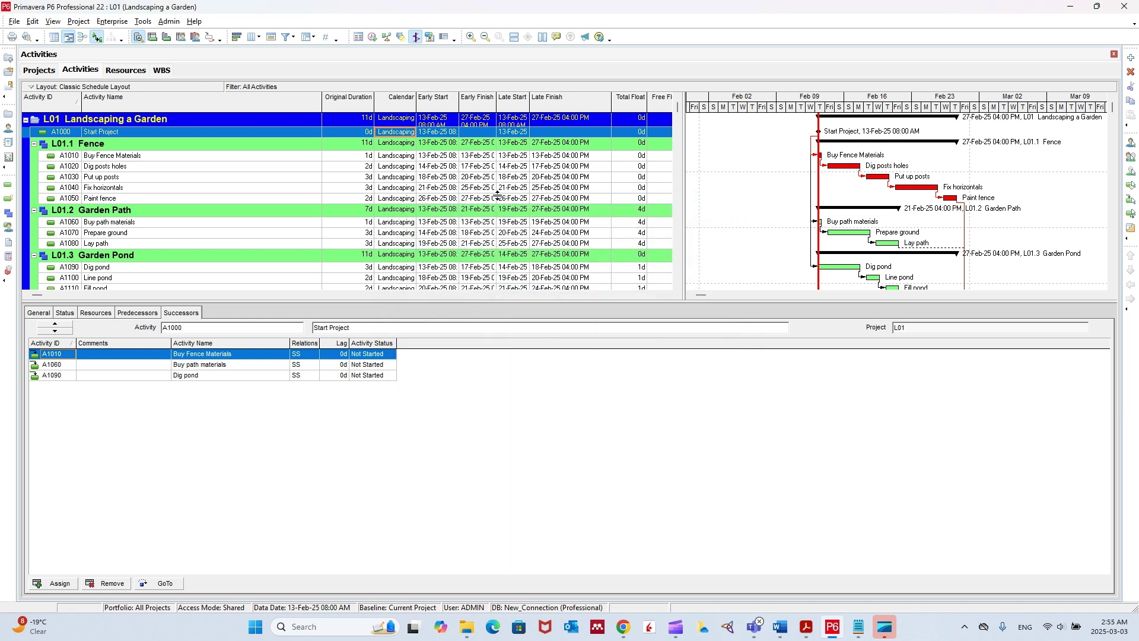
left_click(113, 22)
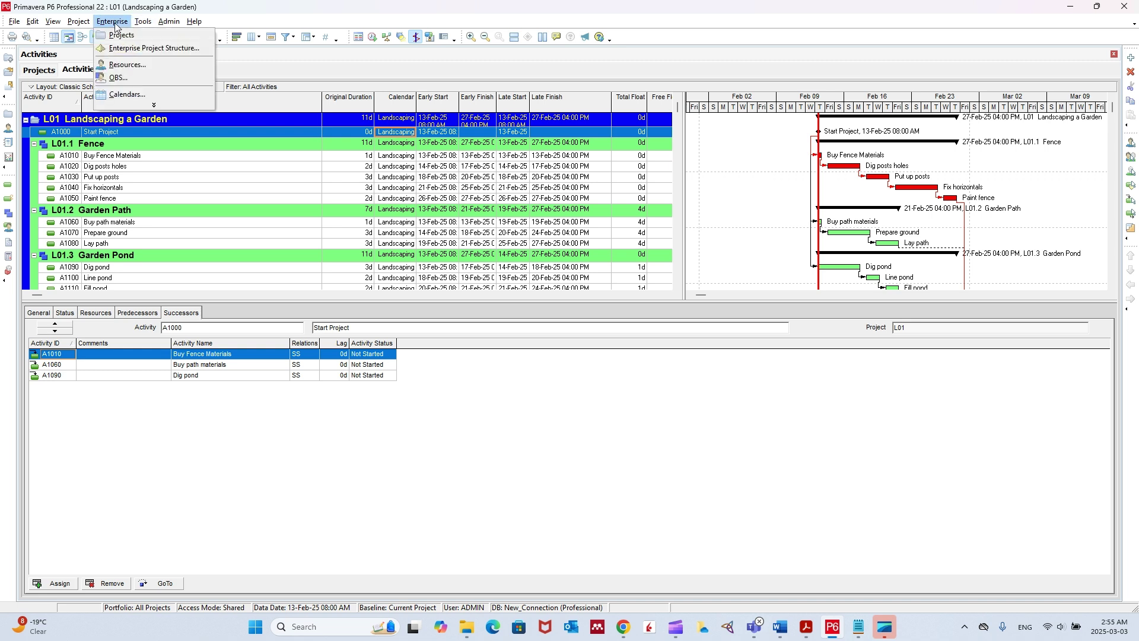
left_click(127, 64)
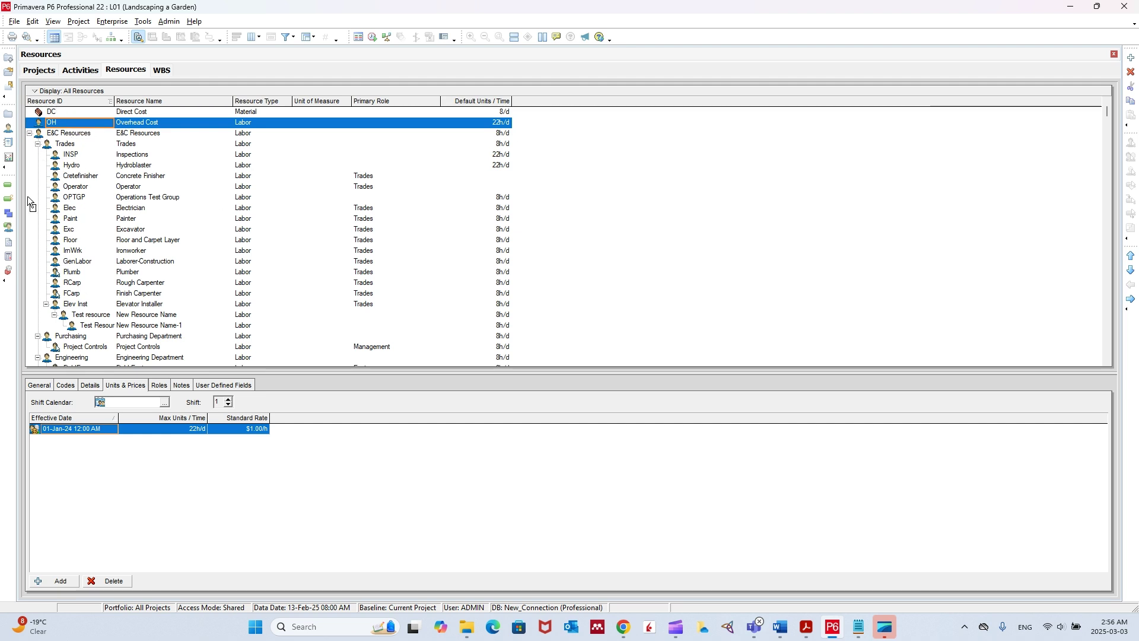
left_click(74, 92)
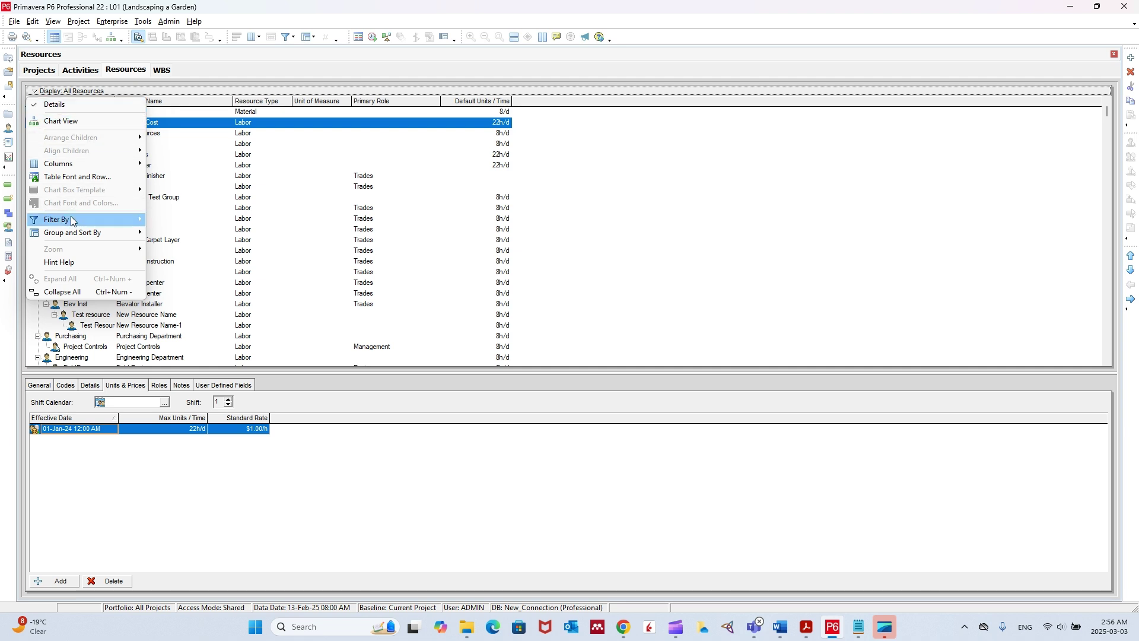
mouse_move(77, 220)
left_click(208, 233)
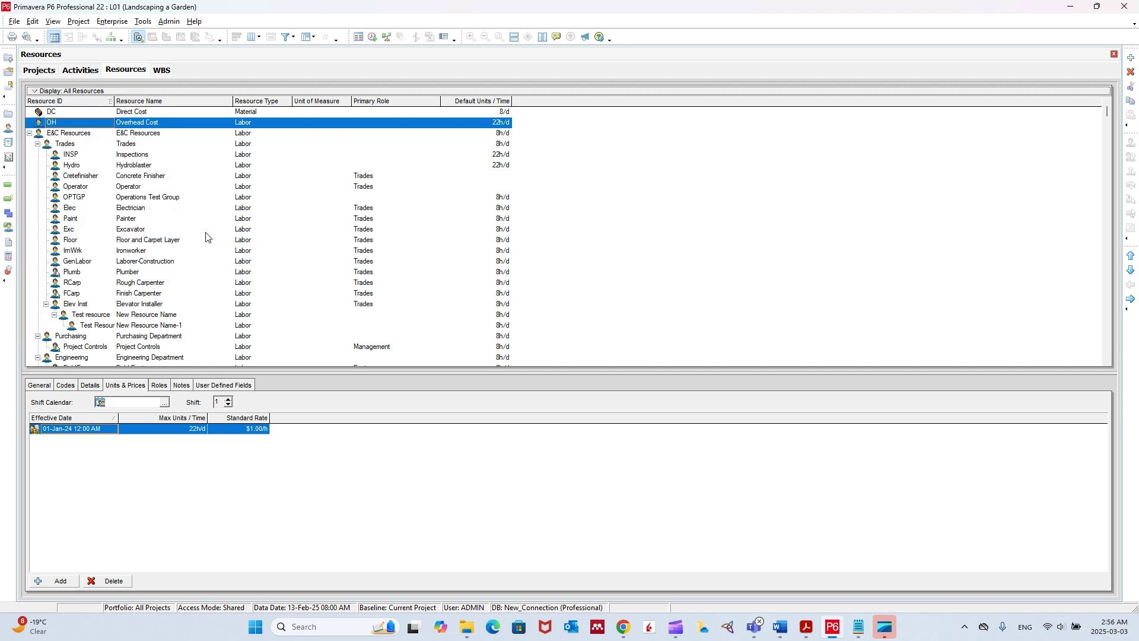
- Start a new resource beneath the FENCE resource (Fence for garden)
left_click(68, 112)
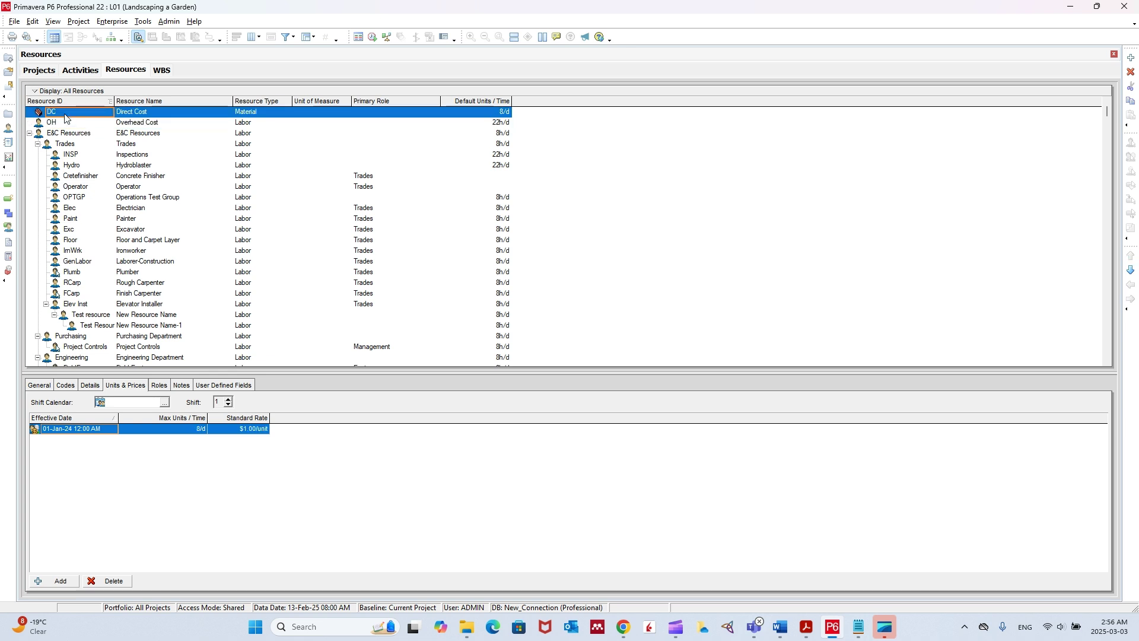
left_click(1130, 59)
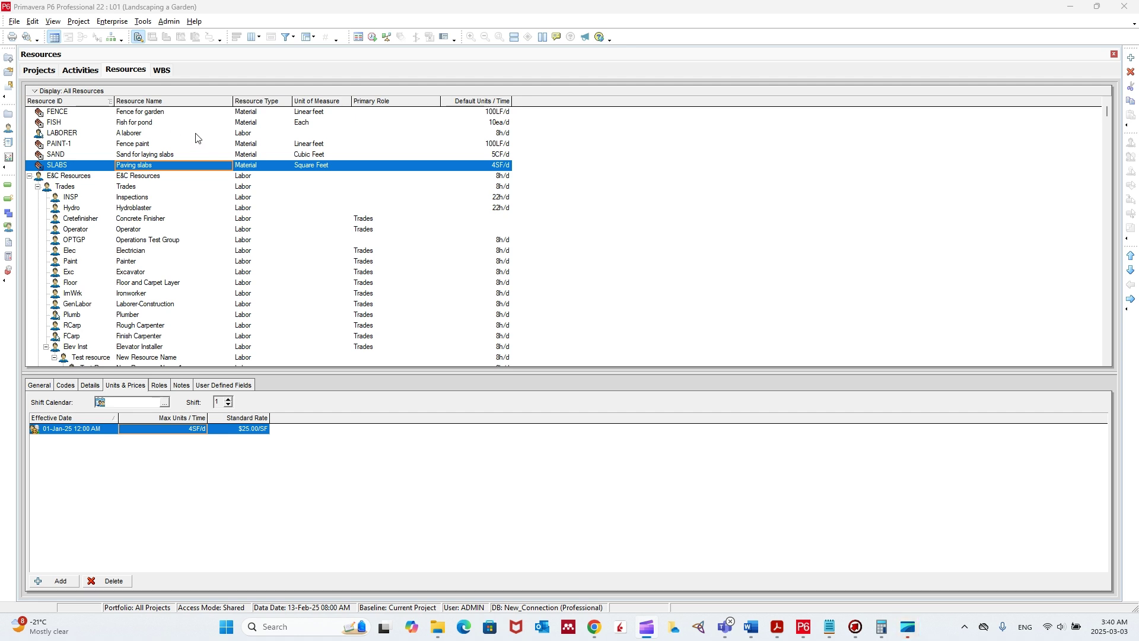
left_click(150, 113)
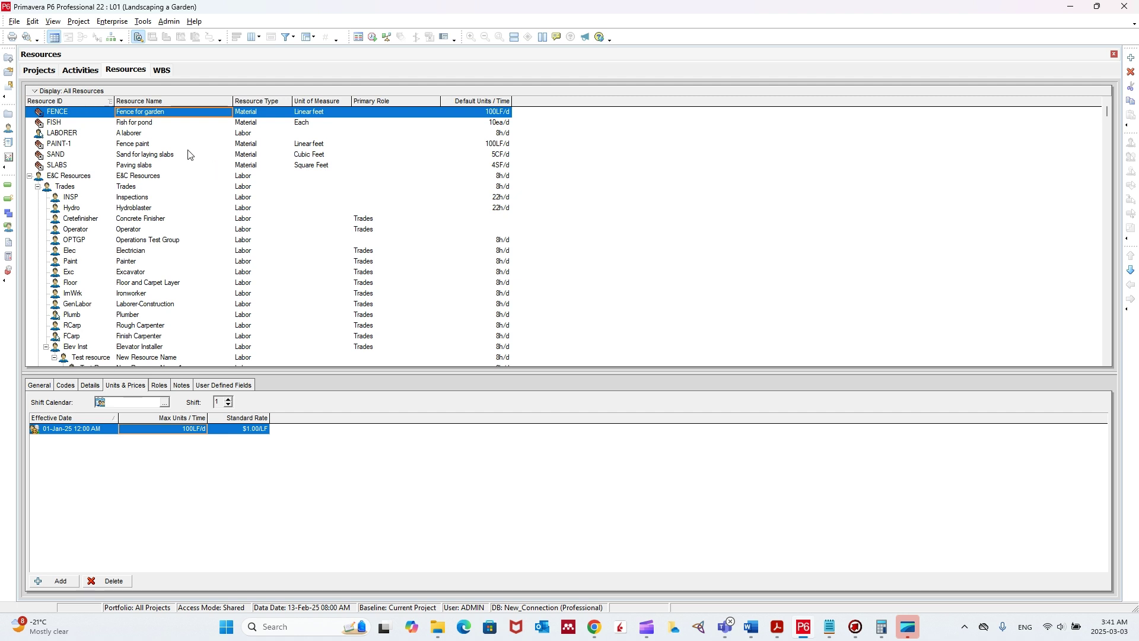
left_click(1130, 58)
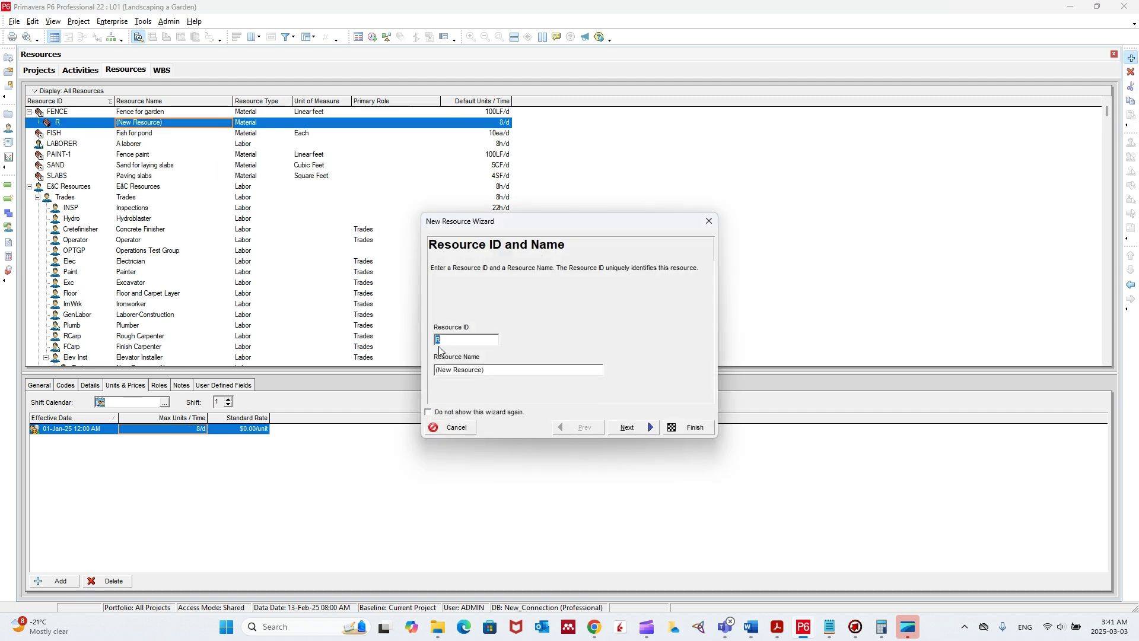
- Place the Word document's Table 1 beside the New Resource Wizard and consult the FENCE entry
left_click(751, 626)
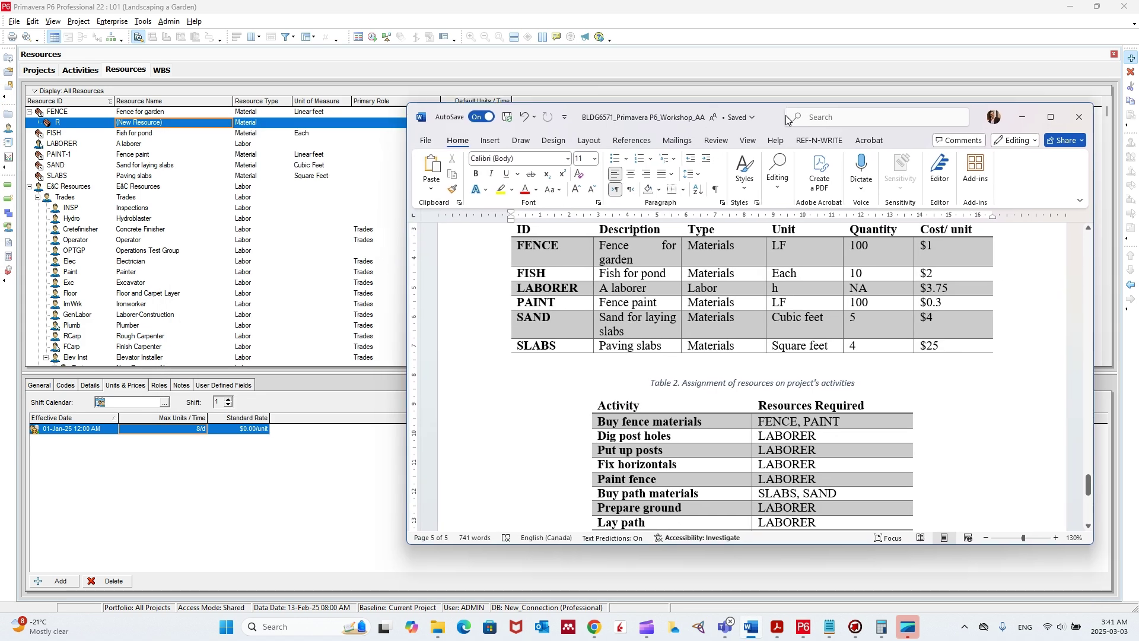
left_click_drag(788, 112, 848, 45)
left_click_drag(500, 228, 139, 131)
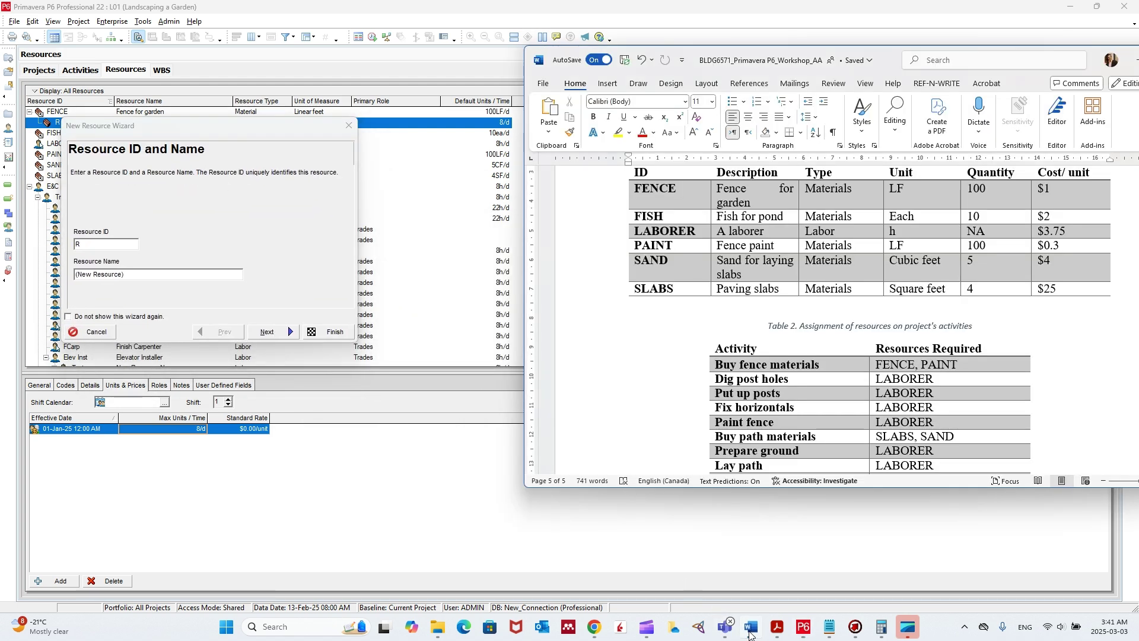
left_click(744, 632)
- Give the new resource the ID "Fence 01" and the name "fence for garden"
left_click(92, 244)
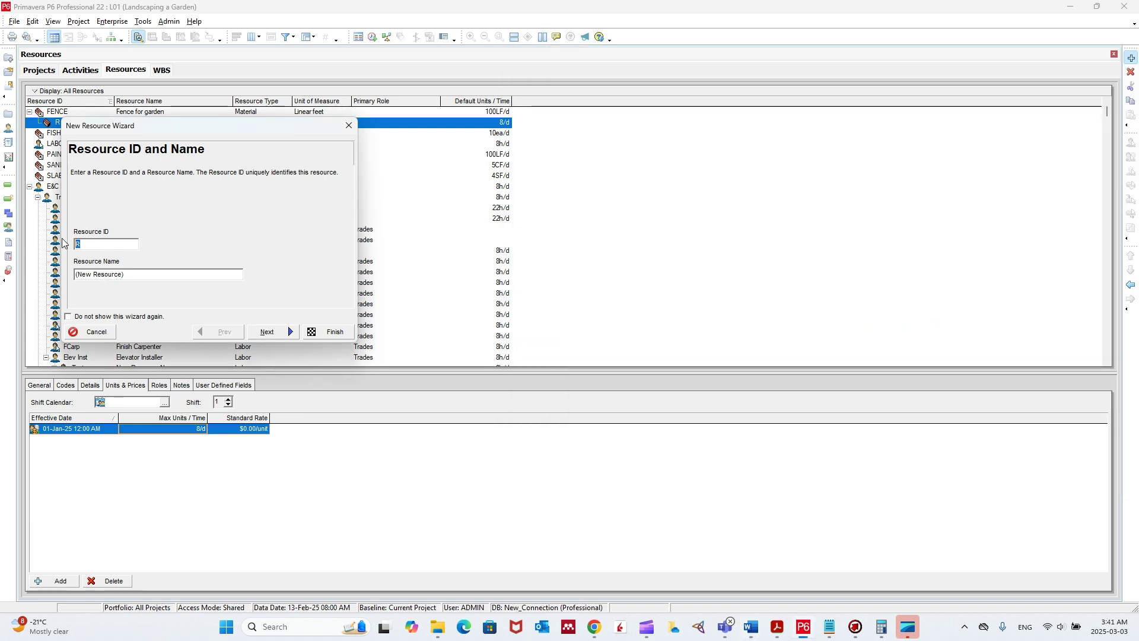
type("Fence 01")
left_click_drag(123, 275, 44, 274)
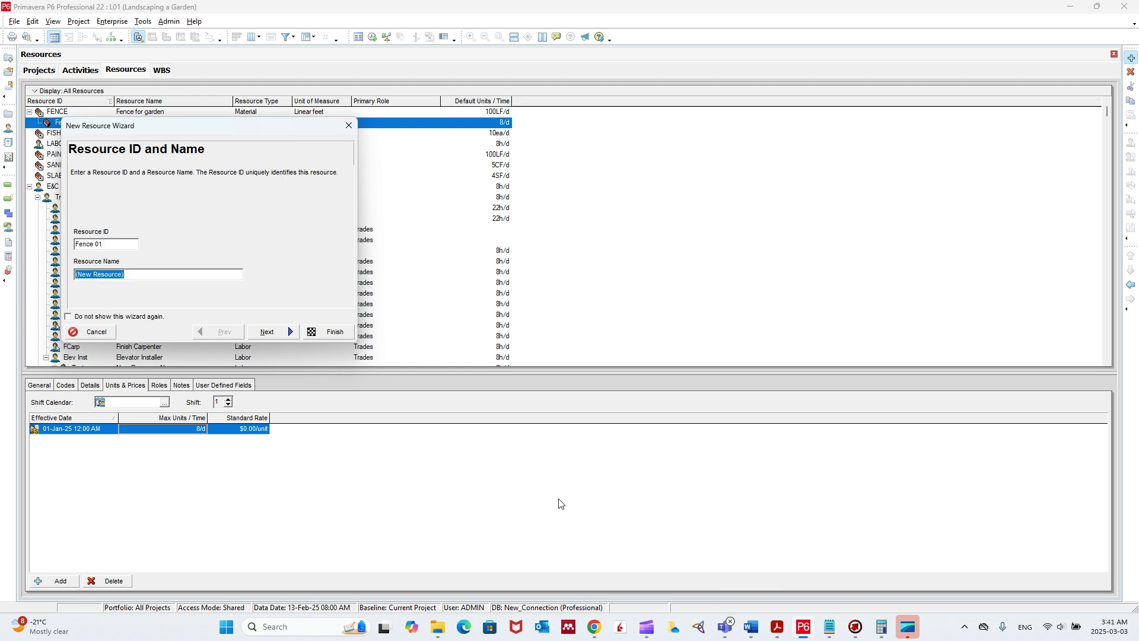
type("fence for garden")
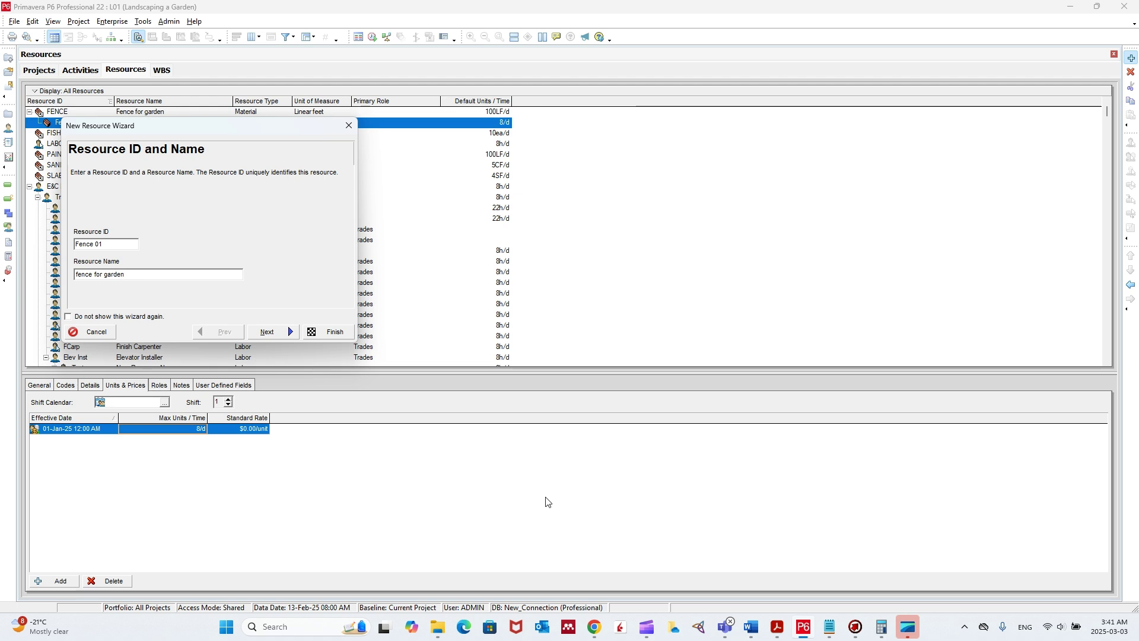
- Check the resource type in Table 1, keep Material for Fence 01 and set its unit of measure to LF
left_click(751, 628)
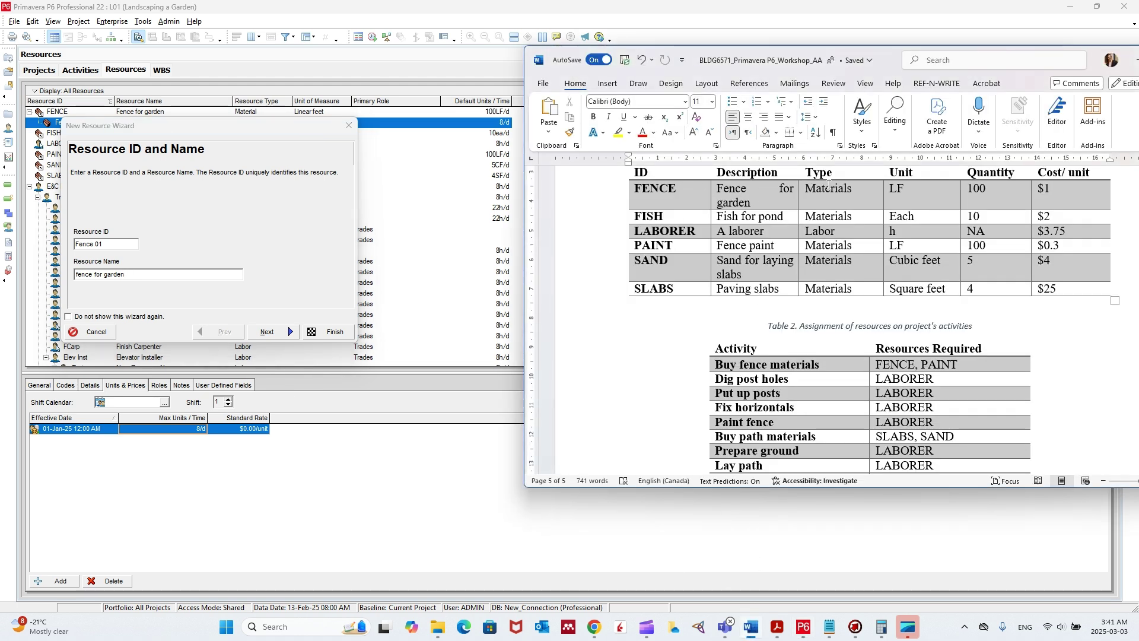
left_click(267, 332)
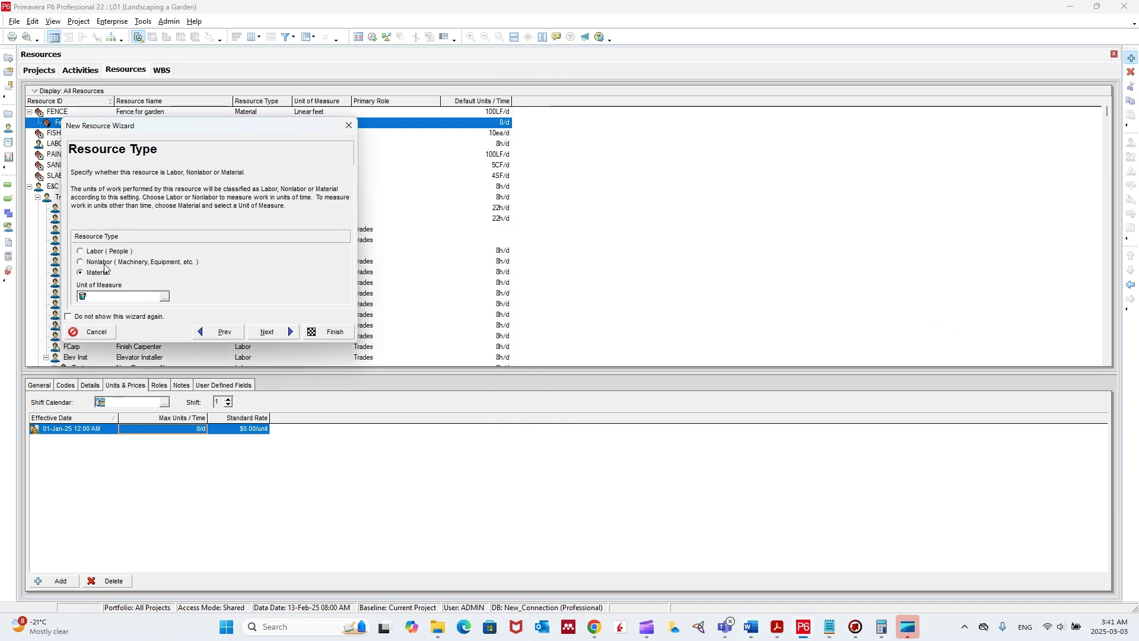
left_click(164, 297)
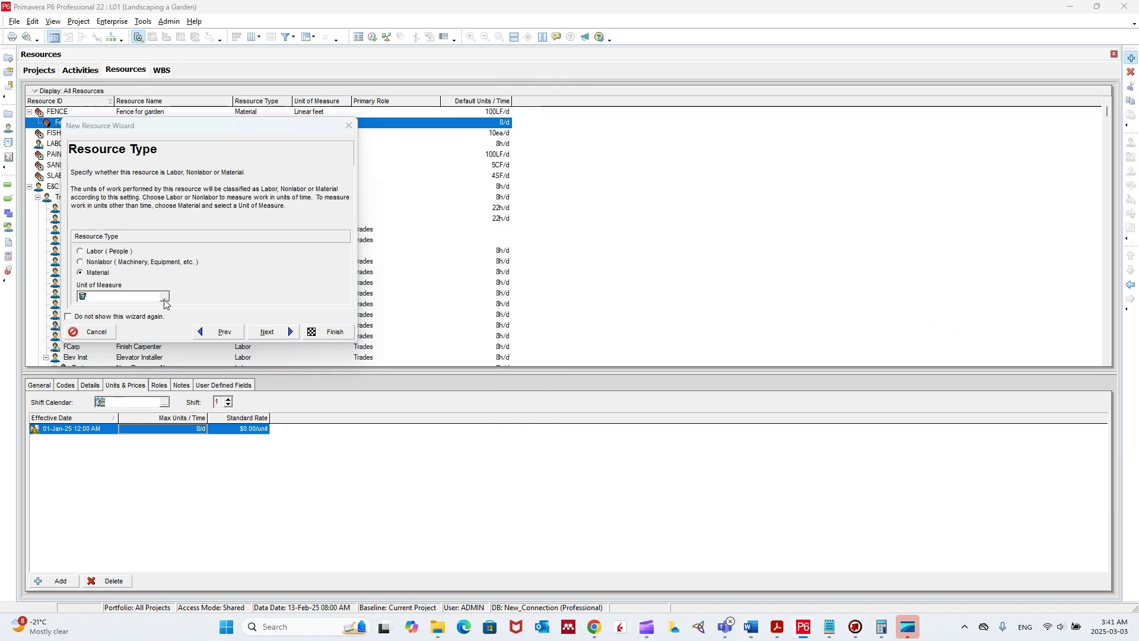
double_click(453, 381)
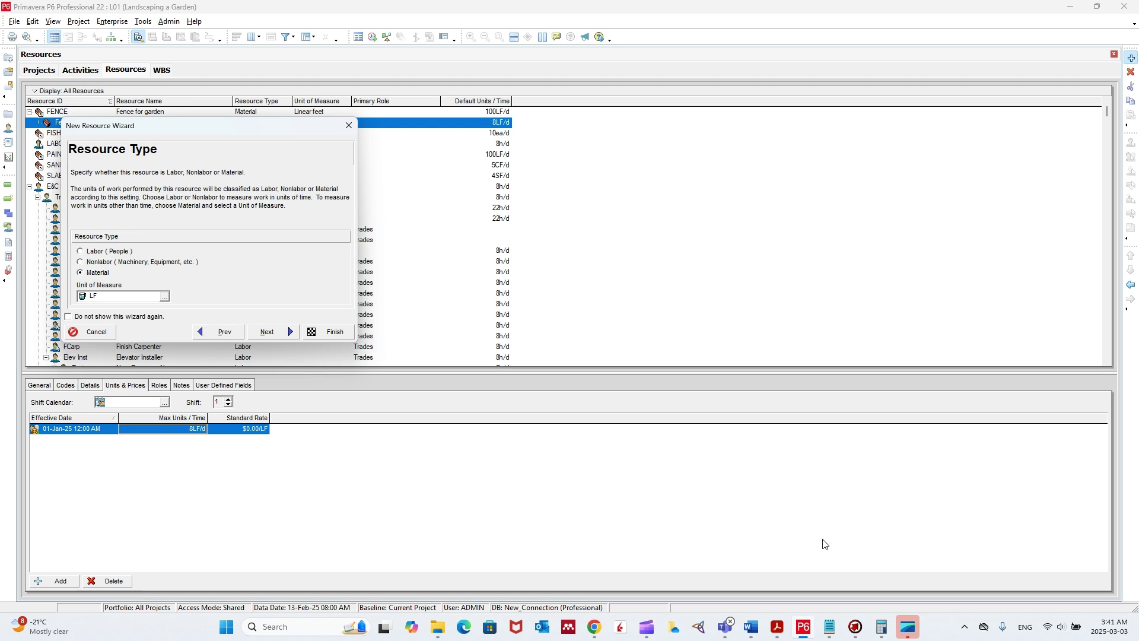
- Check the FENCE unit in Table 1, and set Fence 01's default and maximum units per time to 100 LF/d
left_click(749, 627)
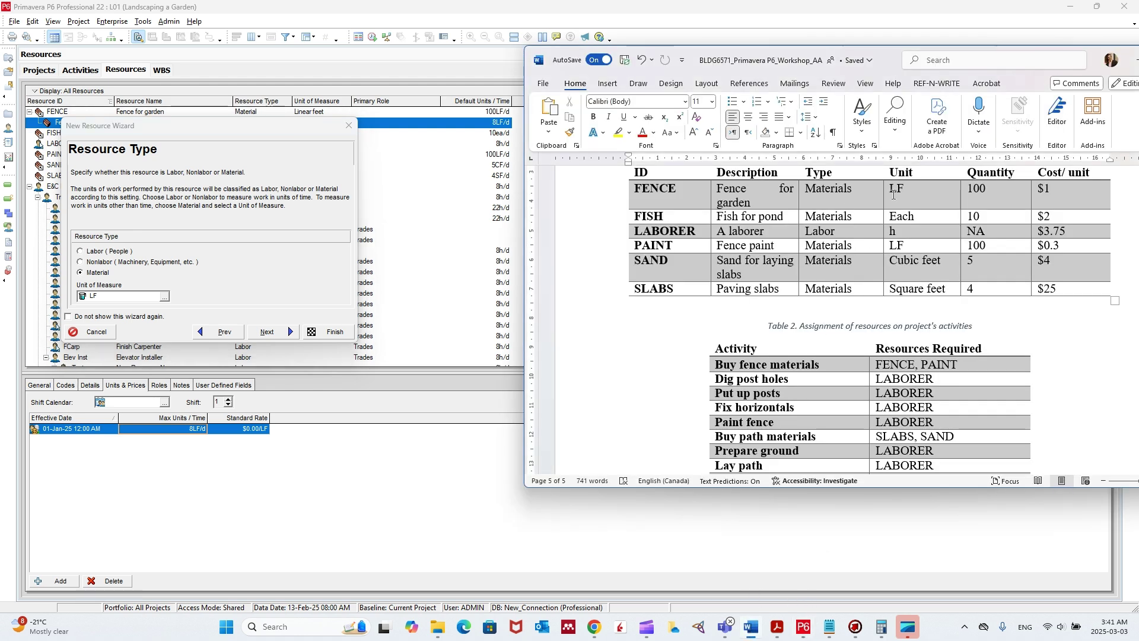
left_click(266, 334)
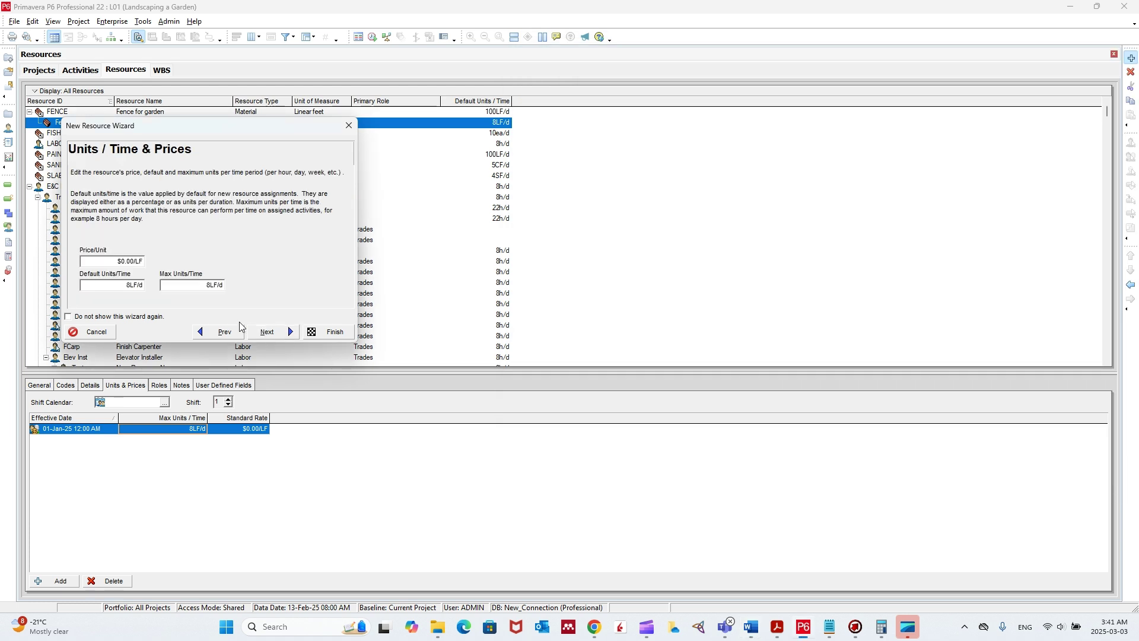
left_click(134, 287)
type("100")
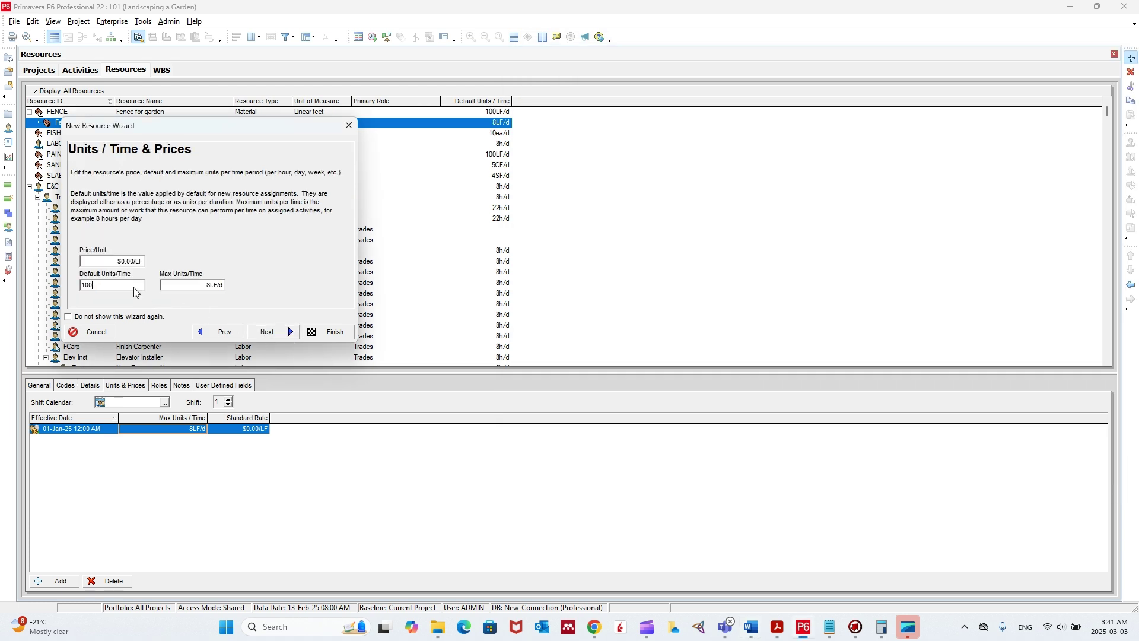
key("Tab")
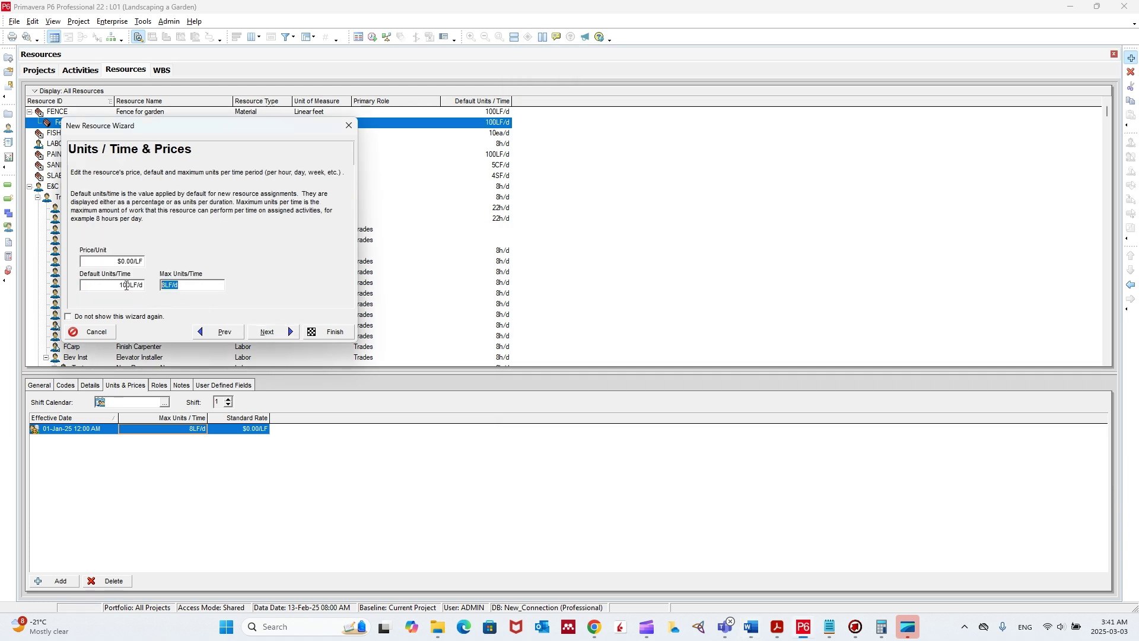
type("100")
- Consult the FENCE cost in Table 1 and set Fence 01's price per unit to $1
left_click(118, 261)
left_click_drag(116, 261, 48, 264)
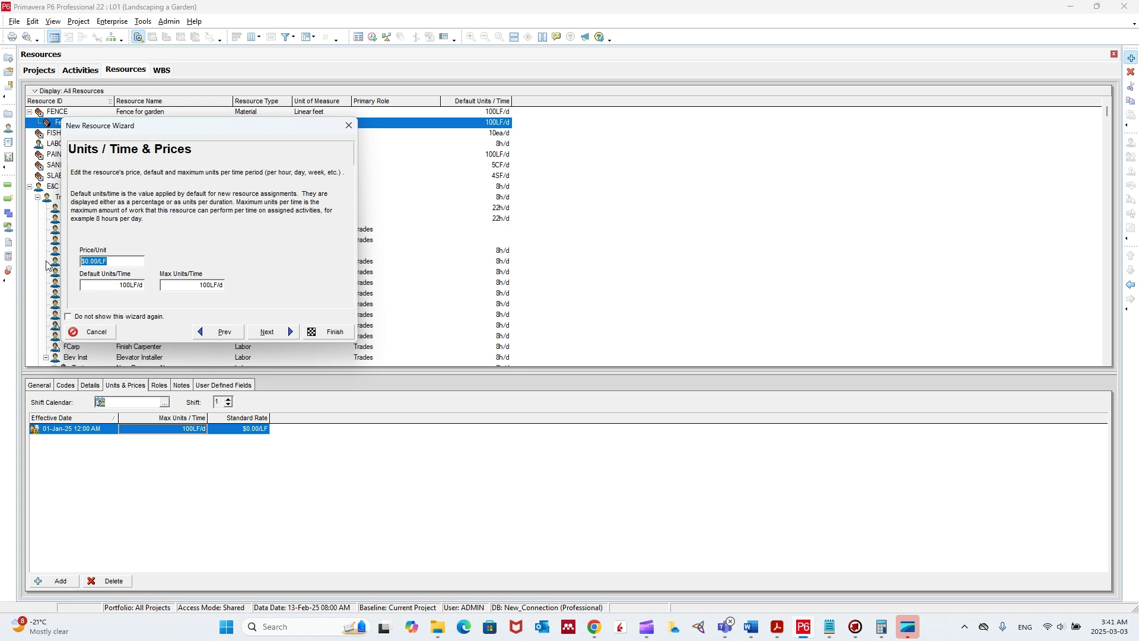
left_click(753, 627)
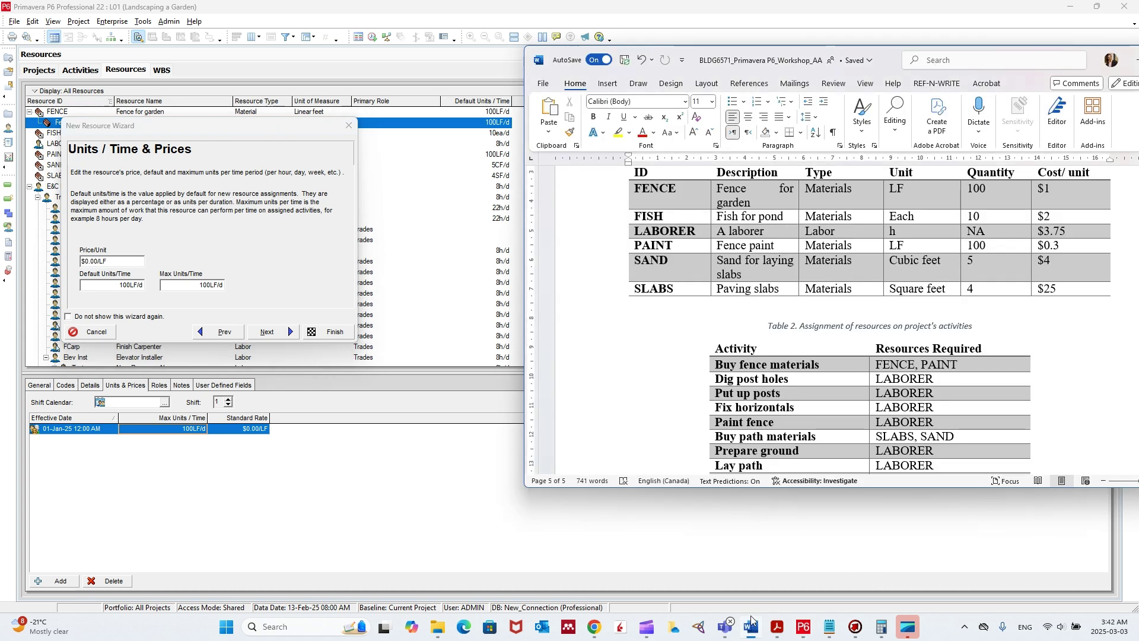
left_click(126, 296)
type("1")
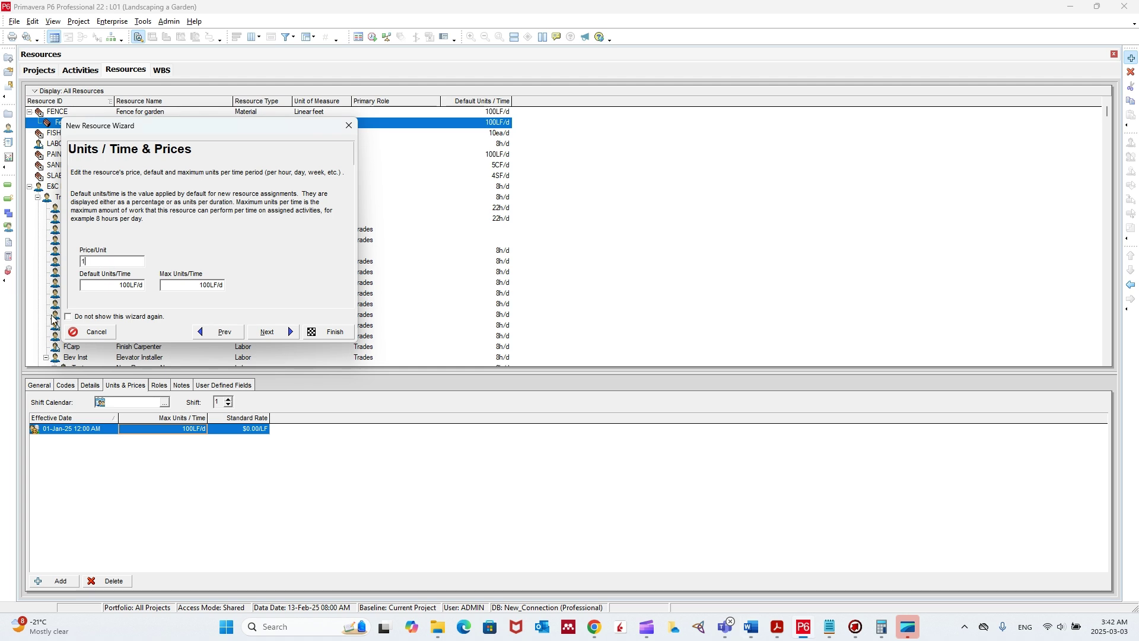
left_click(116, 284)
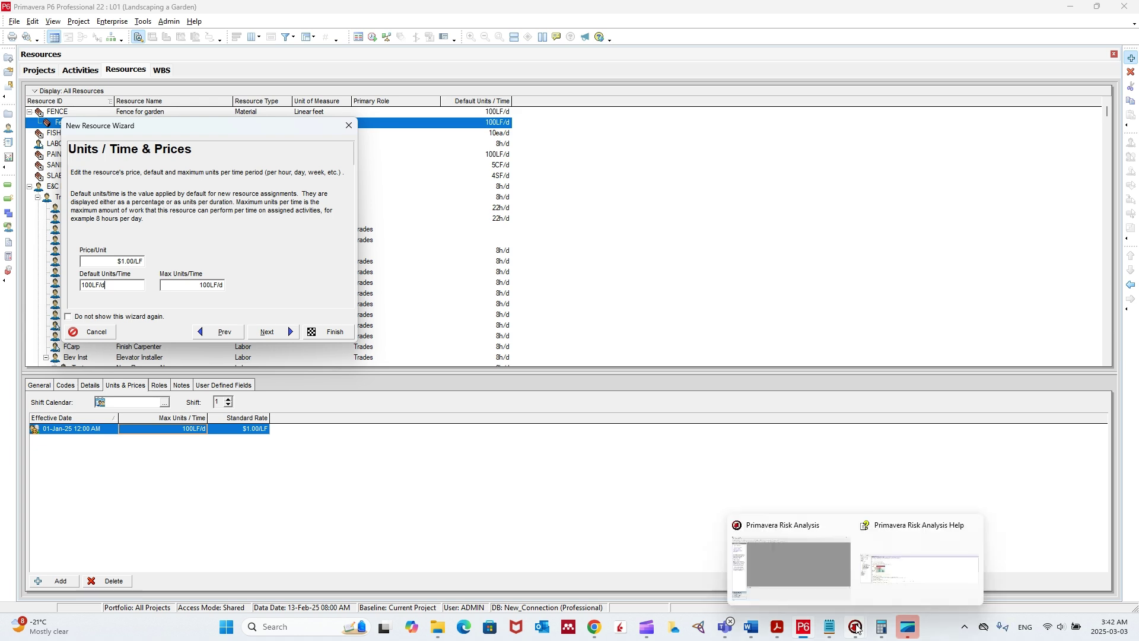
- Recheck the FENCE entry in Table 1, leave the contact details empty, and keep the existing Landscaping calendar for Fence 01
left_click(750, 623)
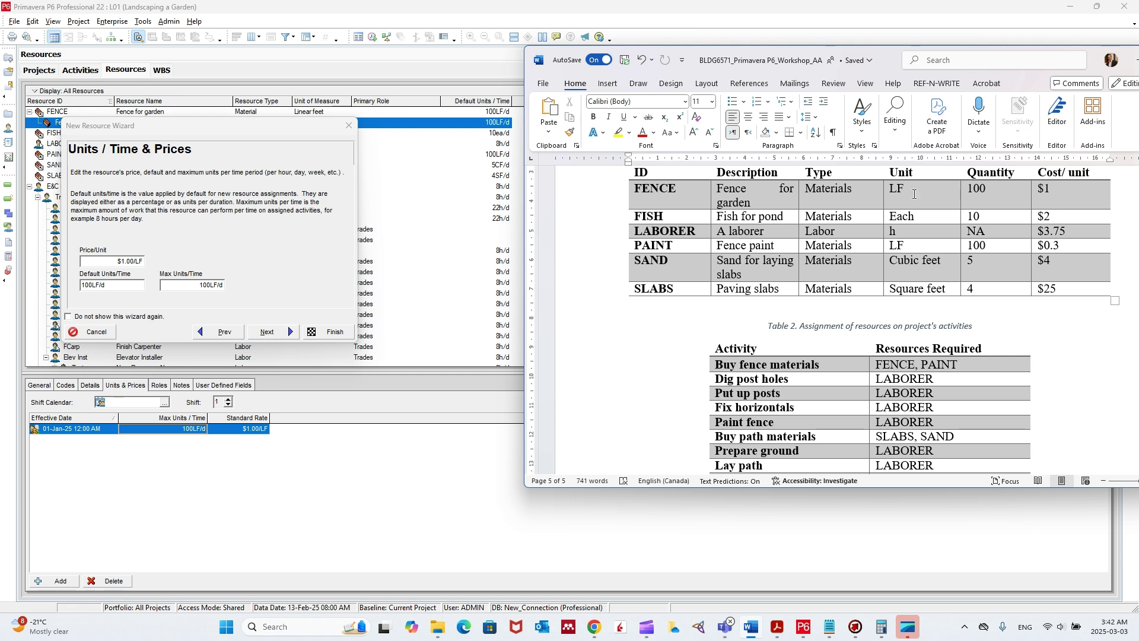
left_click(290, 333)
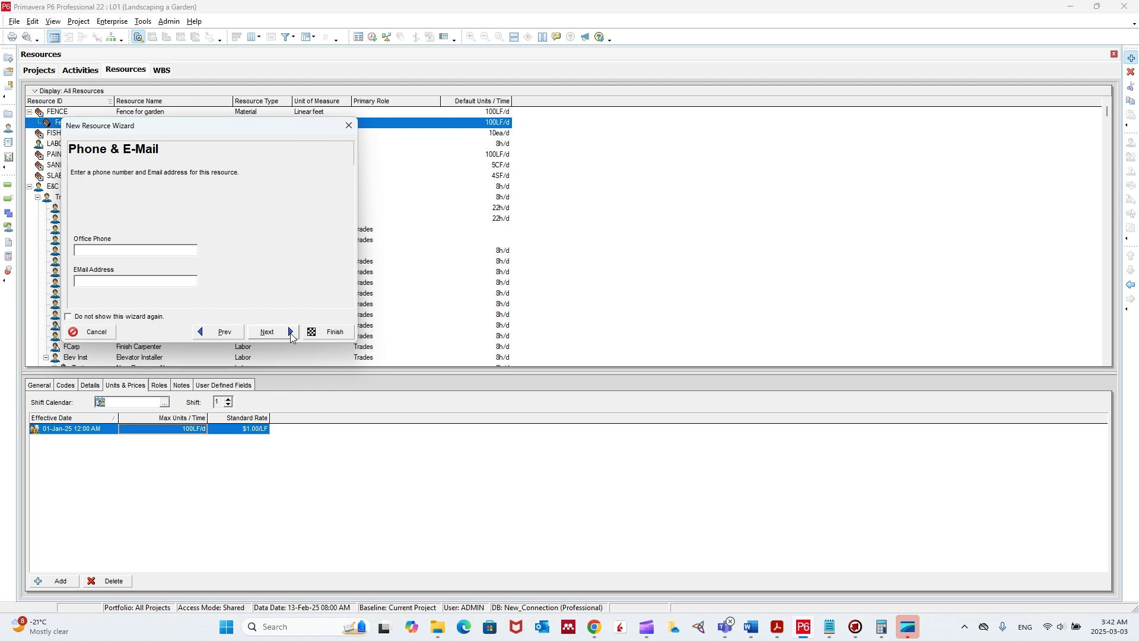
left_click(291, 335)
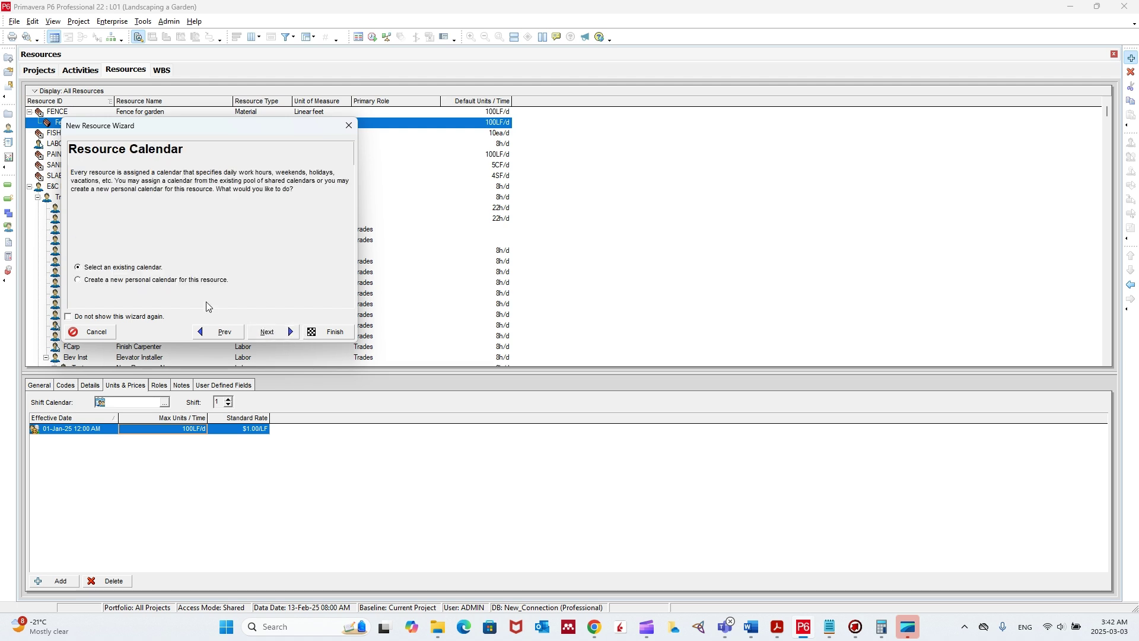
left_click(275, 337)
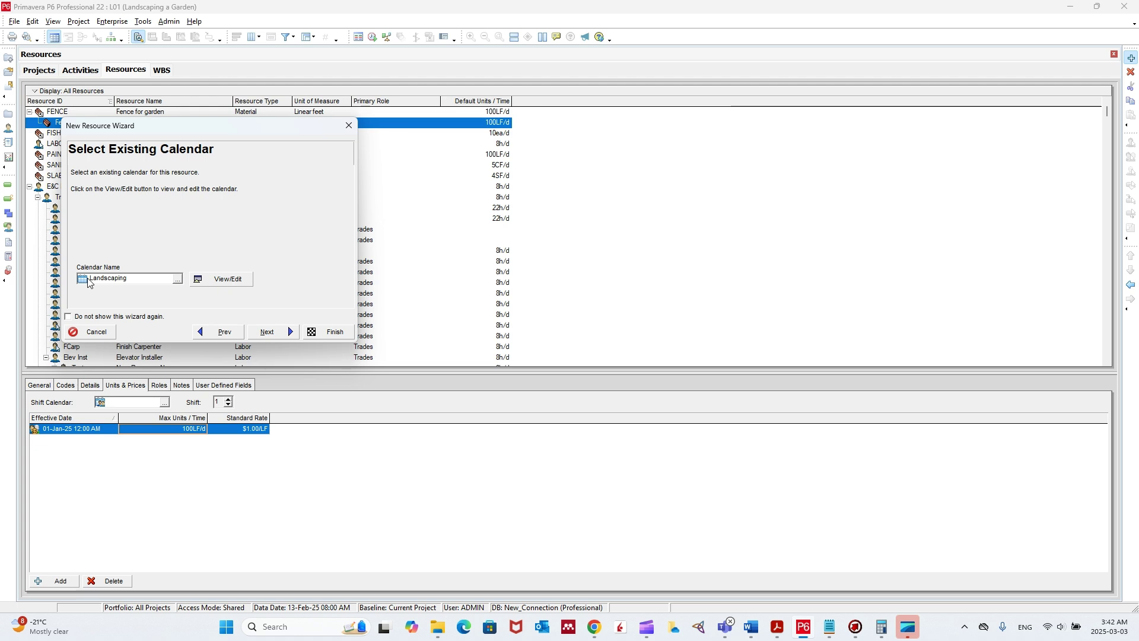
left_click(177, 279)
left_click(645, 238)
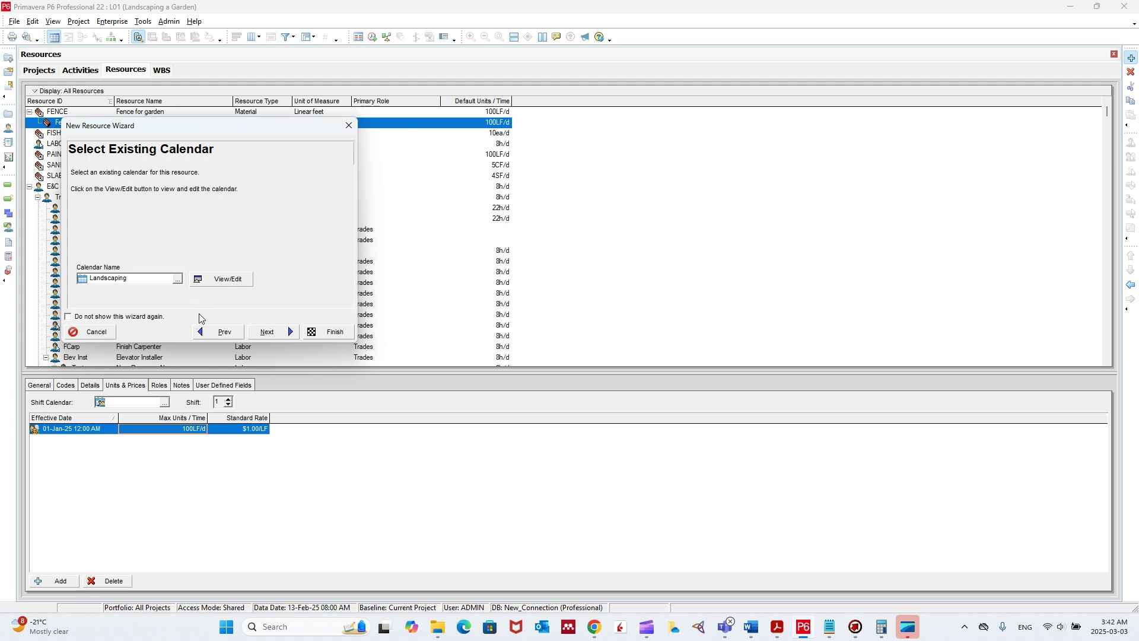
- Return to the wizard's Resource ID and Name page and compare the FENCE and FISH entries in Table 1
left_click(217, 332)
left_click(216, 332)
left_click(216, 333)
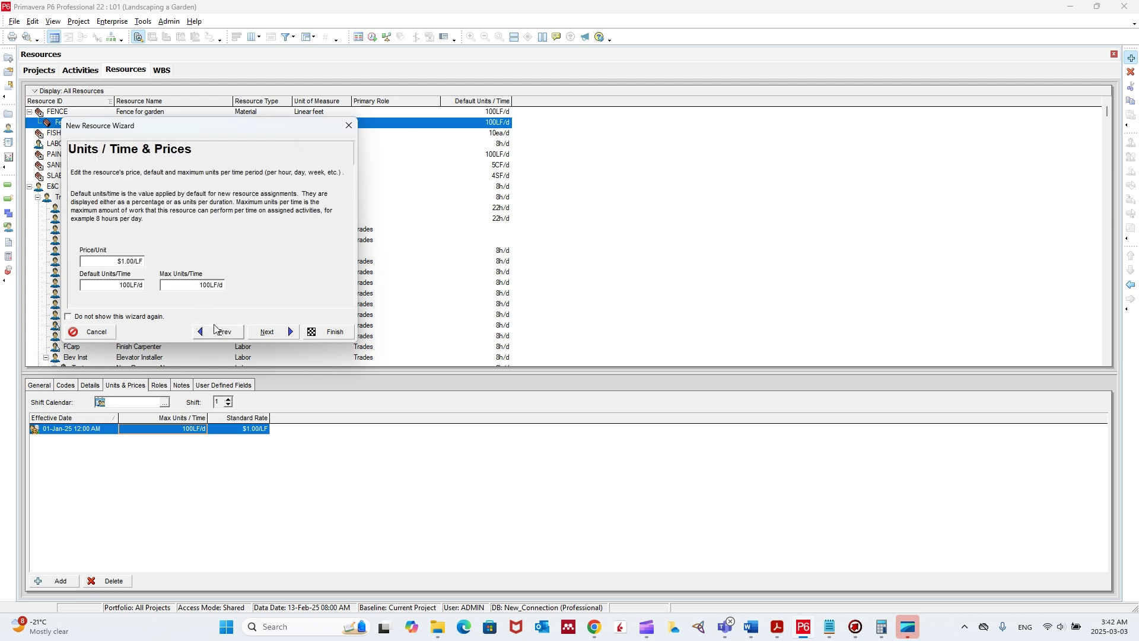
left_click(218, 332)
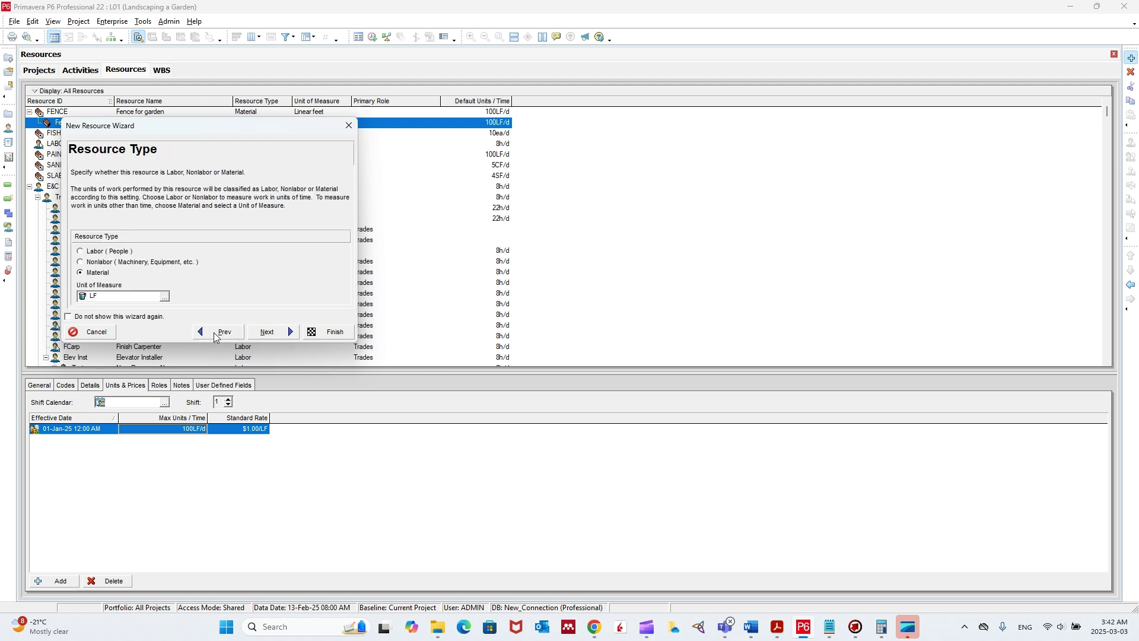
left_click(217, 332)
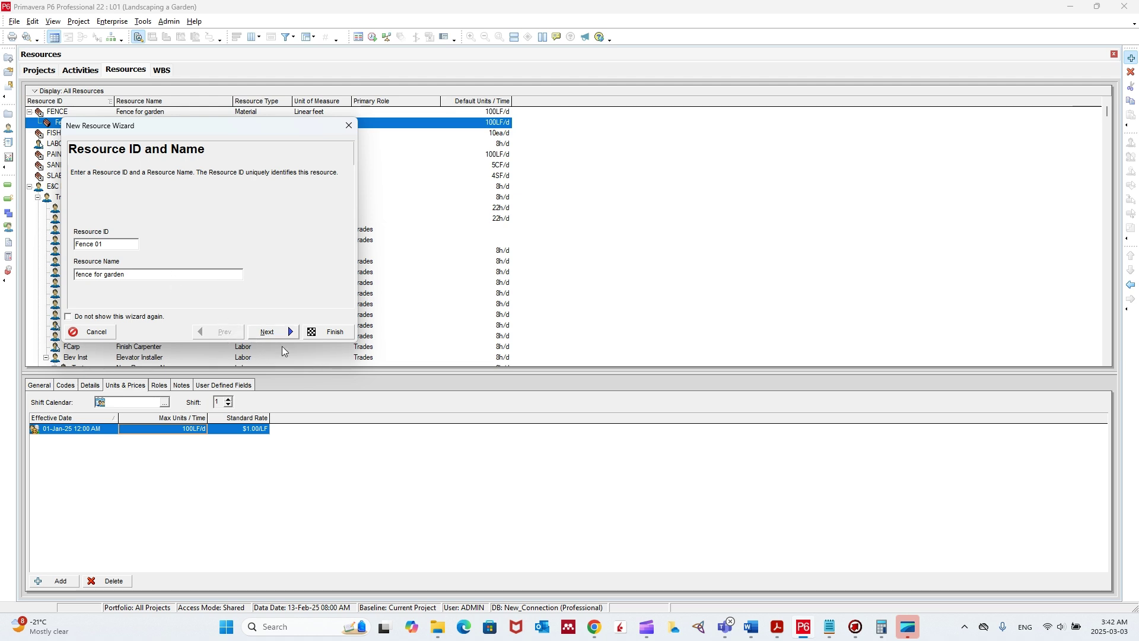
left_click(751, 626)
left_click_drag(651, 191, 662, 193)
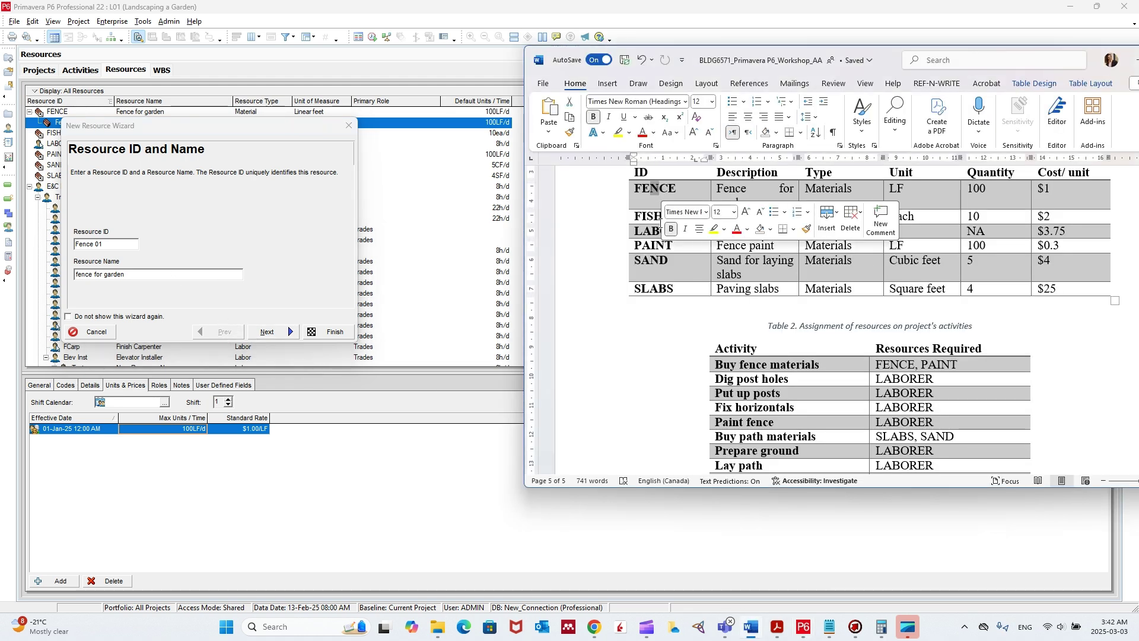
left_click(644, 217)
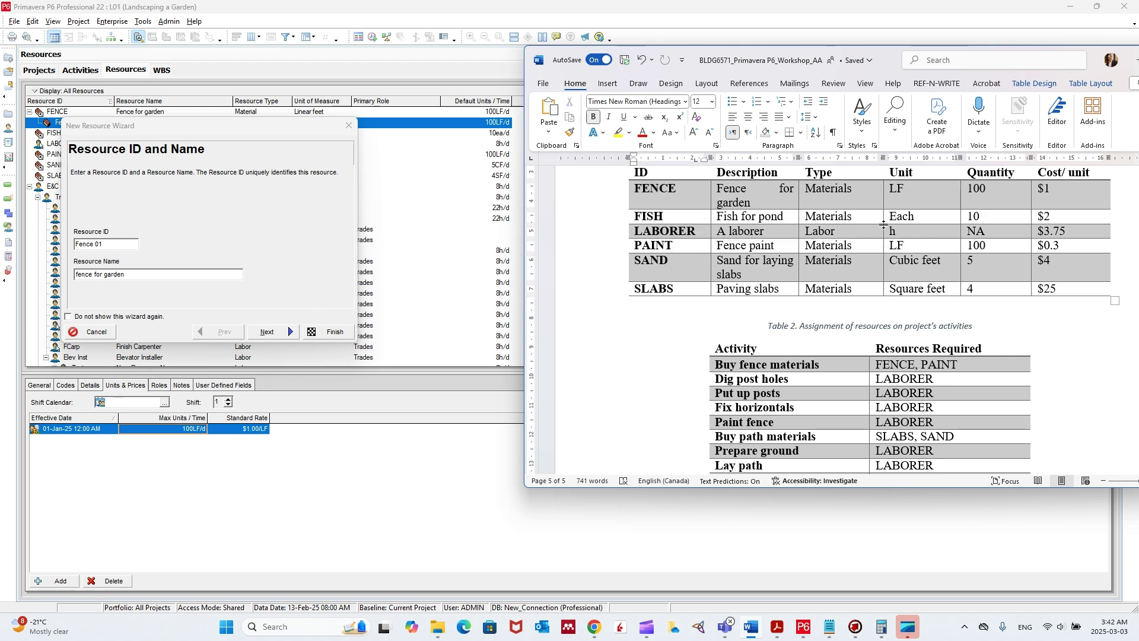
- Set the material resource's unit of measure to Each, as for the fish in Table 1
left_click(287, 330)
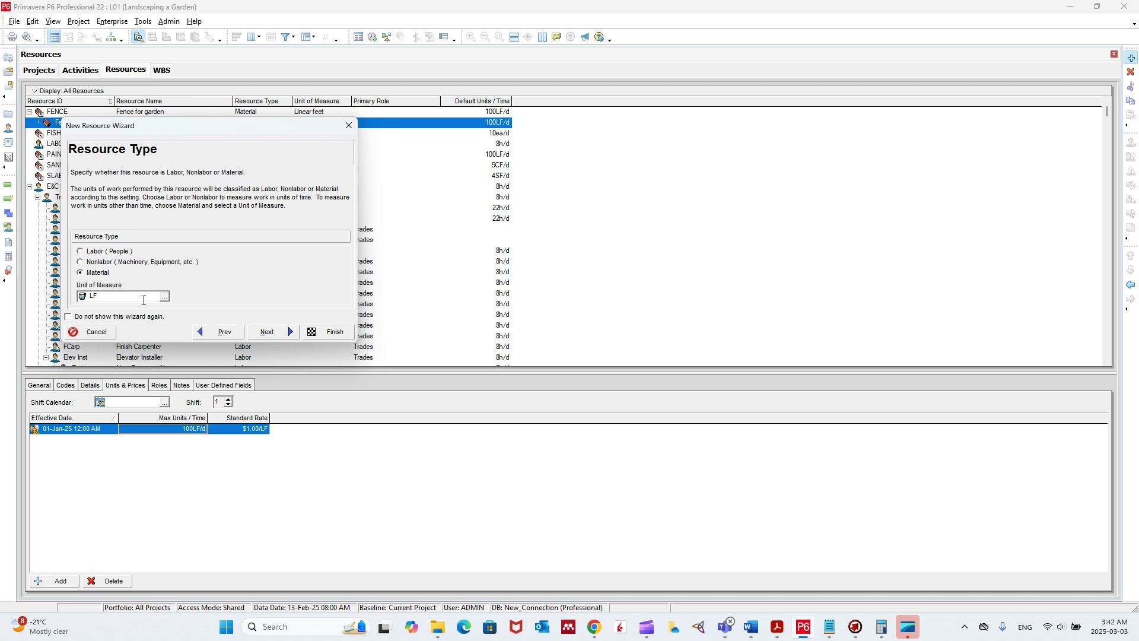
left_click(165, 296)
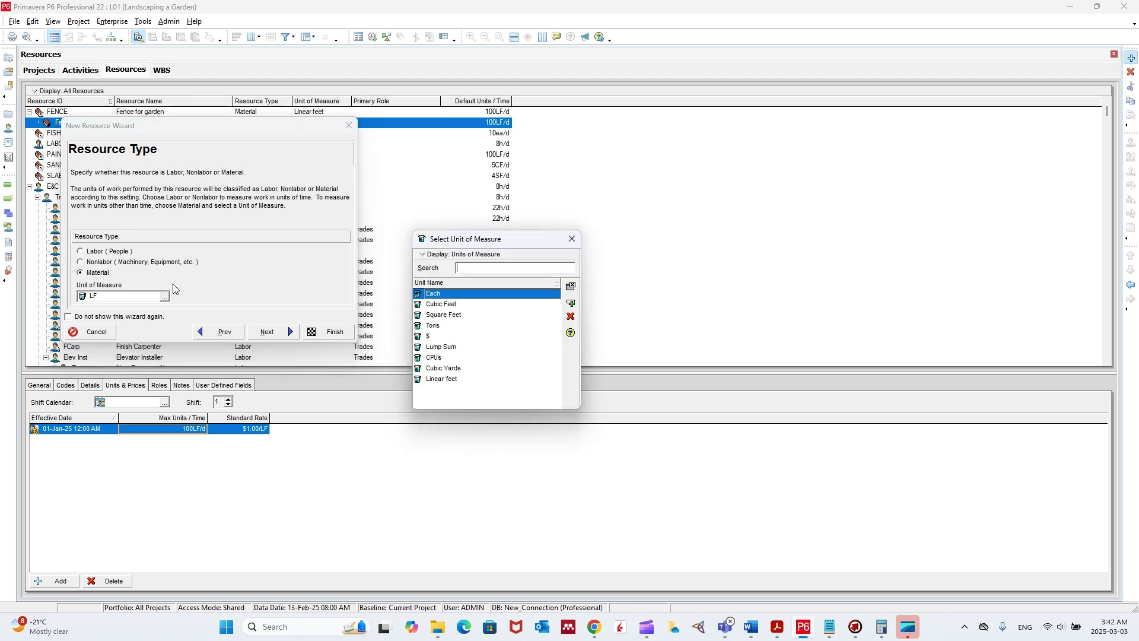
double_click(442, 295)
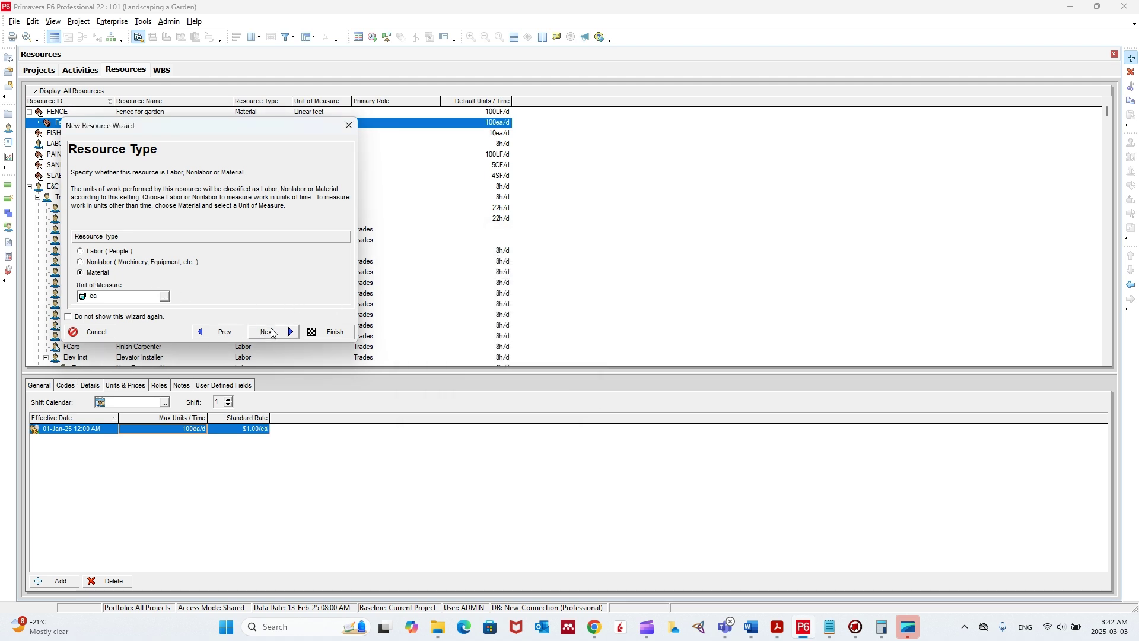
- Consult the LABORER entry in Table 1, change the resource type to Labor, and continue to its units and prices
left_click(752, 627)
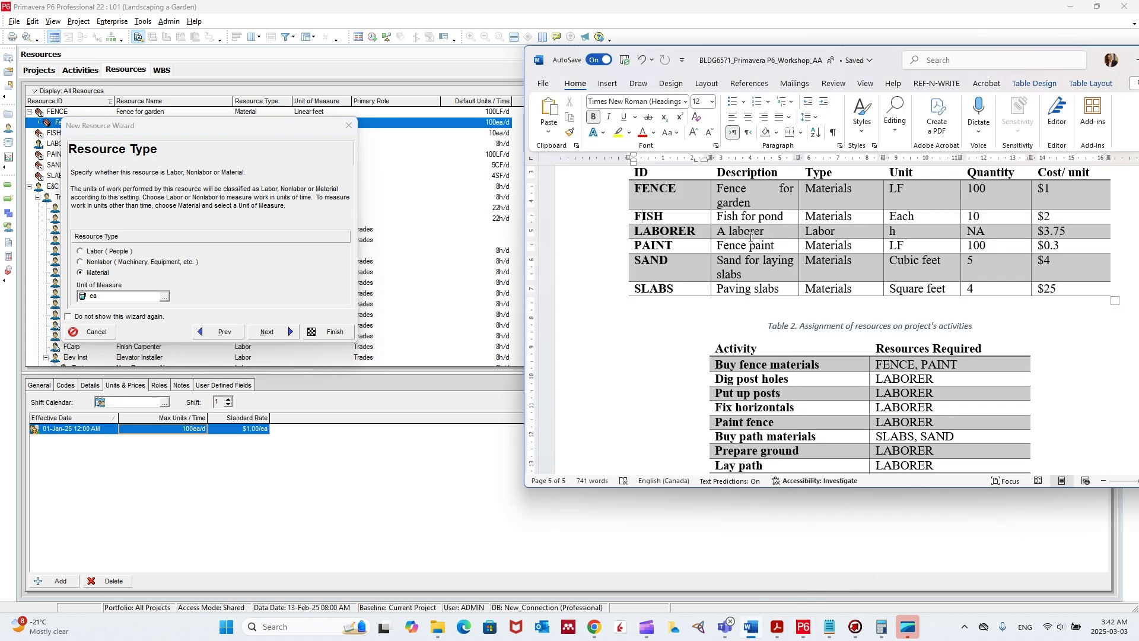
left_click(95, 252)
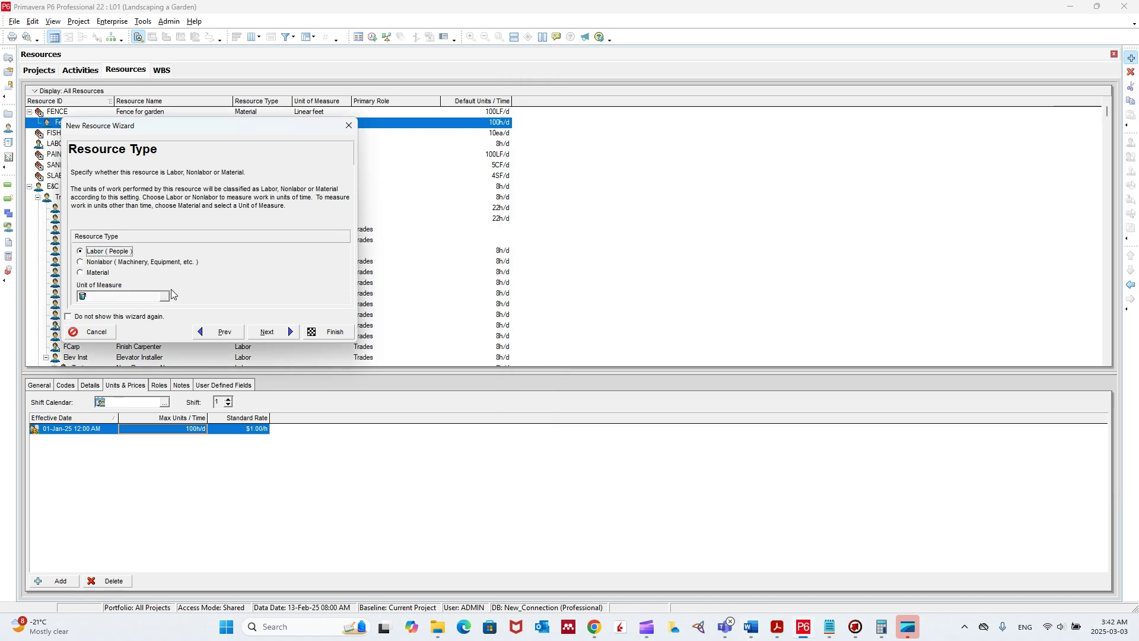
left_click(267, 331)
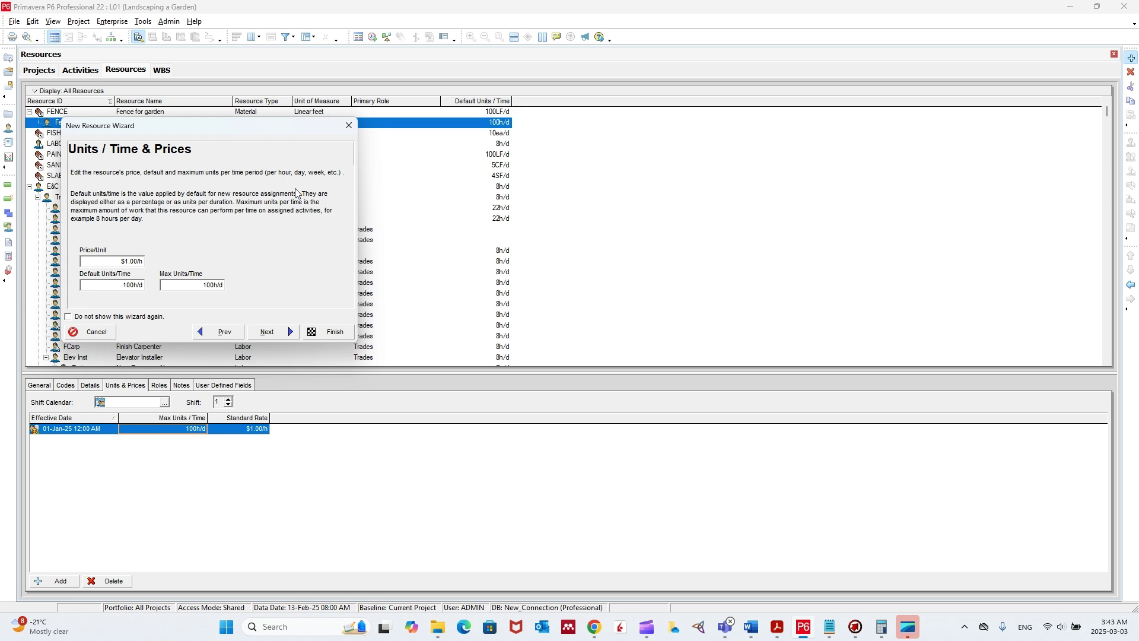
- Check the LABORER cost in Table 1 and set the labor resource's price per unit to $3.75/h
left_click(751, 621)
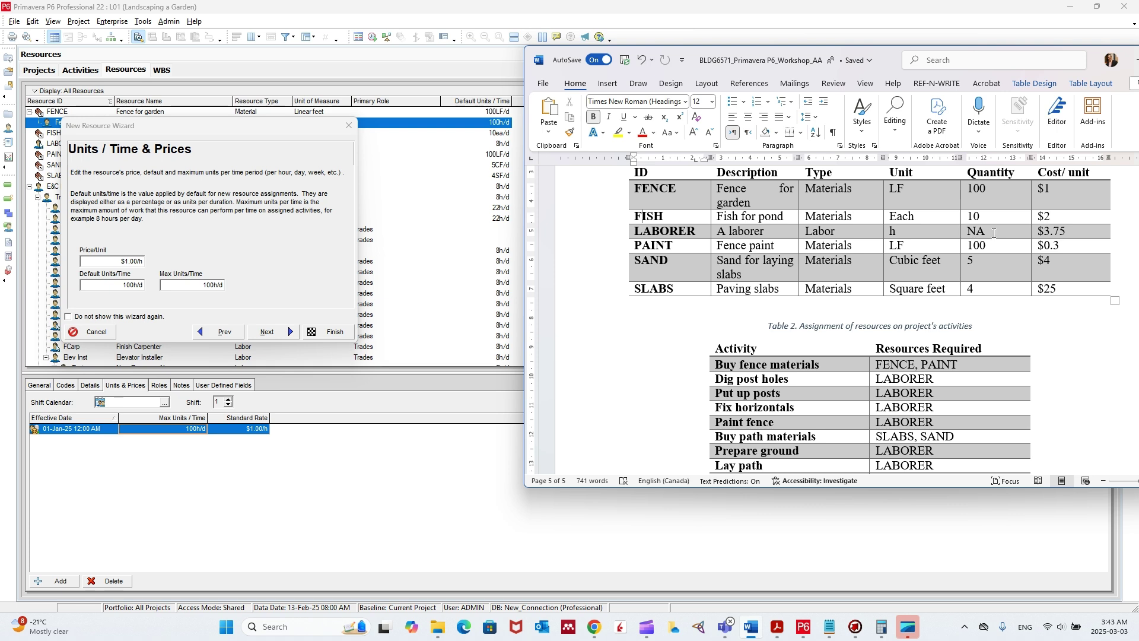
left_click(126, 283)
left_click(124, 262)
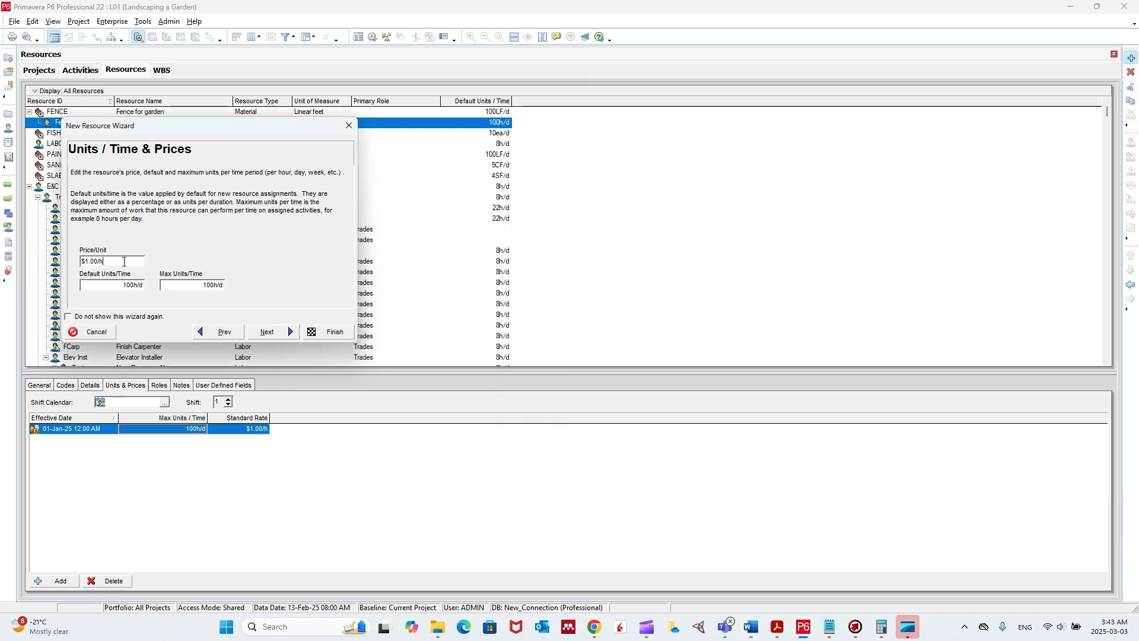
left_click_drag(124, 261, 62, 266)
type("3.75")
key("Tab")
- Set the labor resource's default and maximum units per time to 8 h/d
type("8")
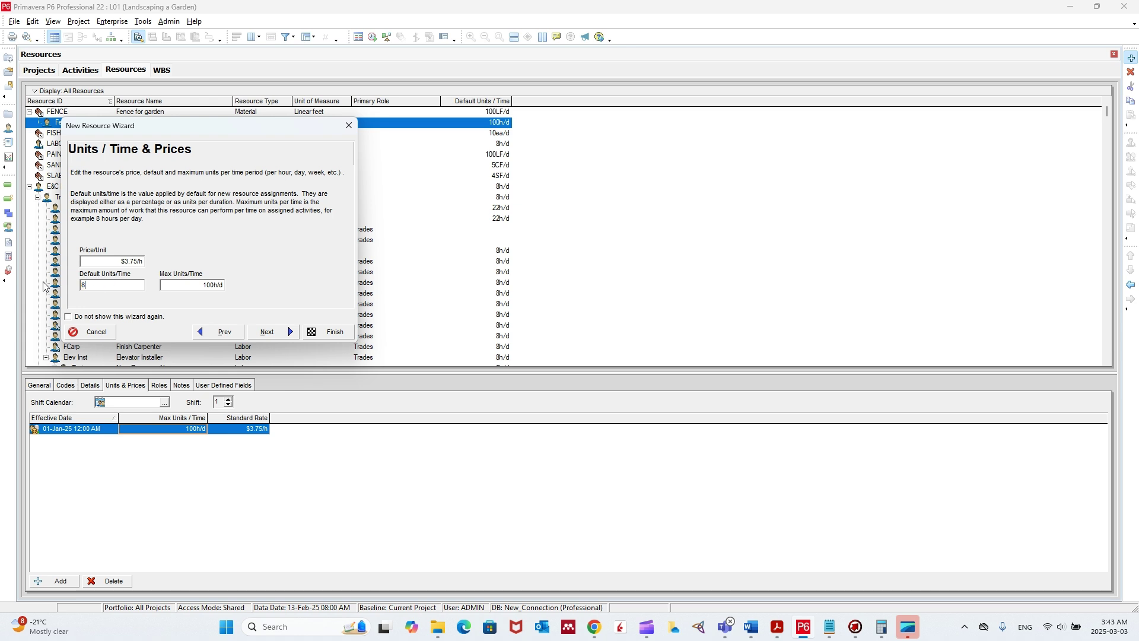
left_click(195, 283)
left_click_drag(198, 286, 138, 286)
type("8")
left_click(111, 283)
- Consult the resource assignments in Table 2 and close the New Resource Wizard without finishing the new resource
left_click(751, 626)
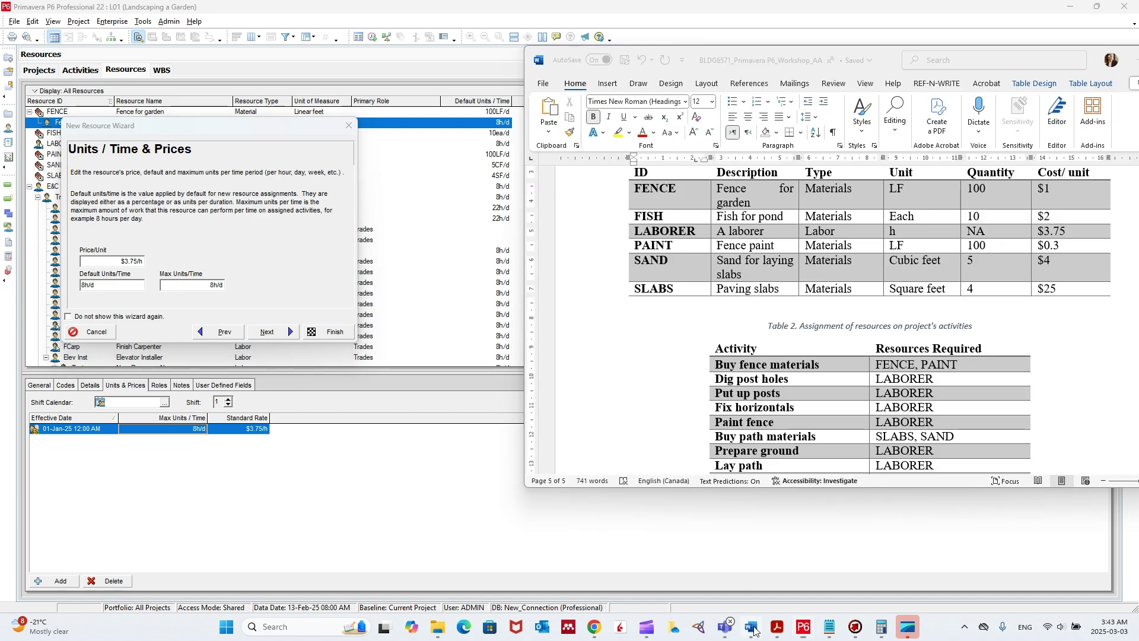
scroll(762, 412, "down", 10)
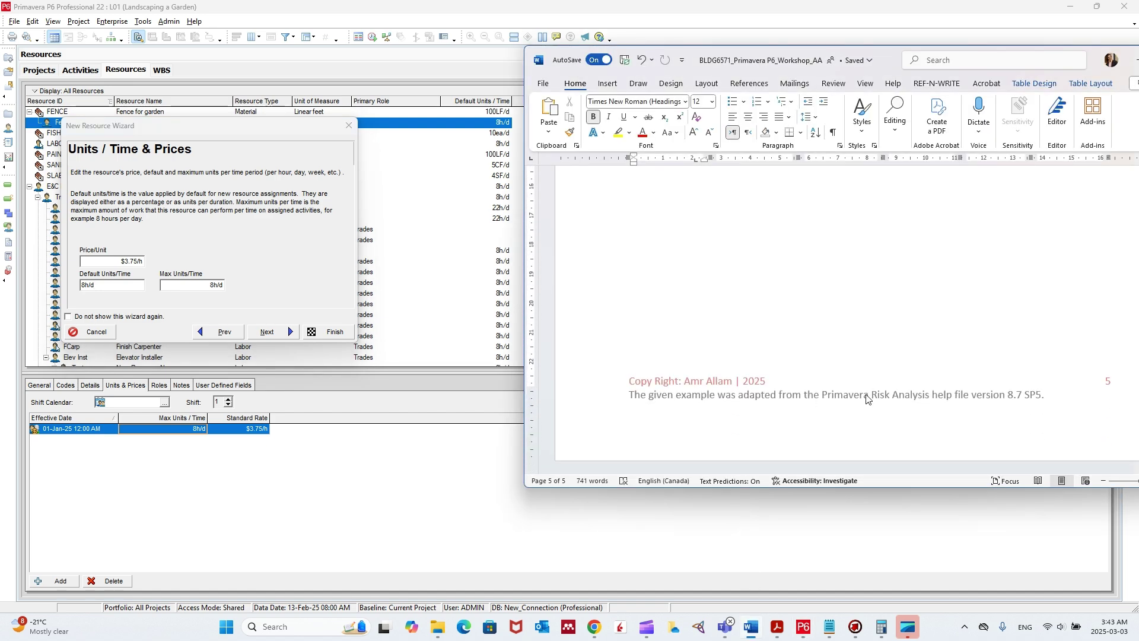
scroll(896, 409, "up", 10)
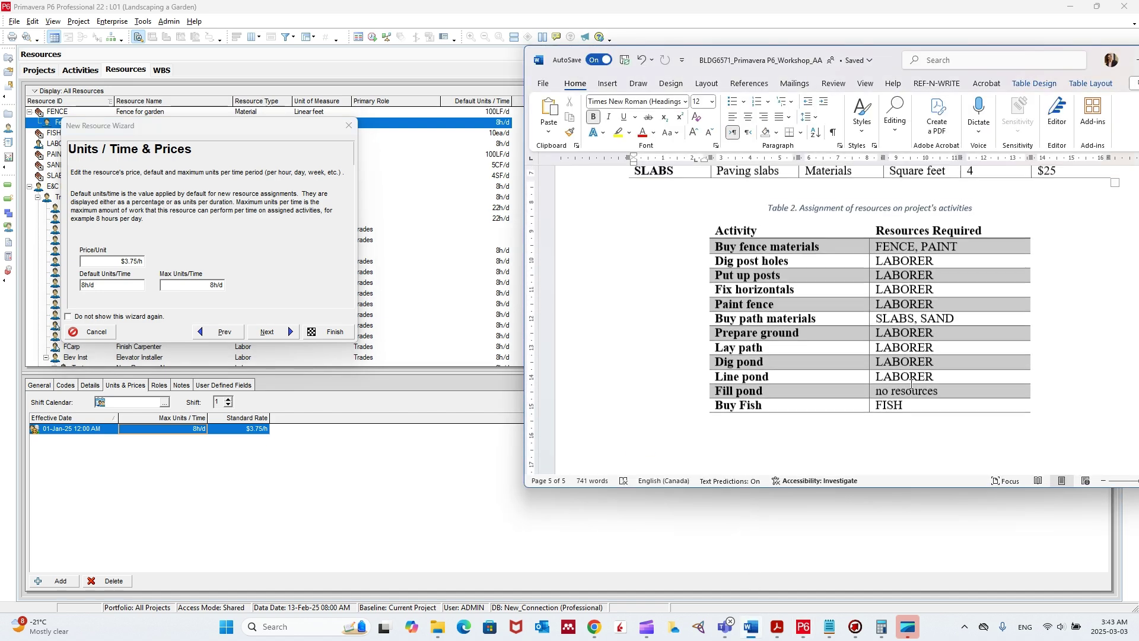
left_click(104, 262)
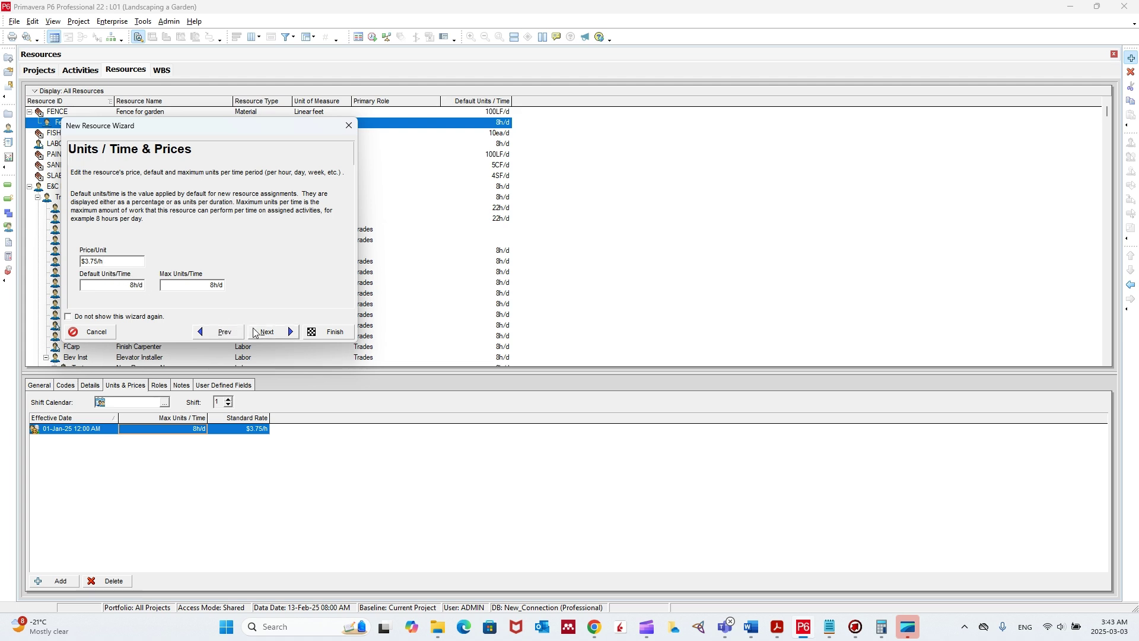
left_click(349, 125)
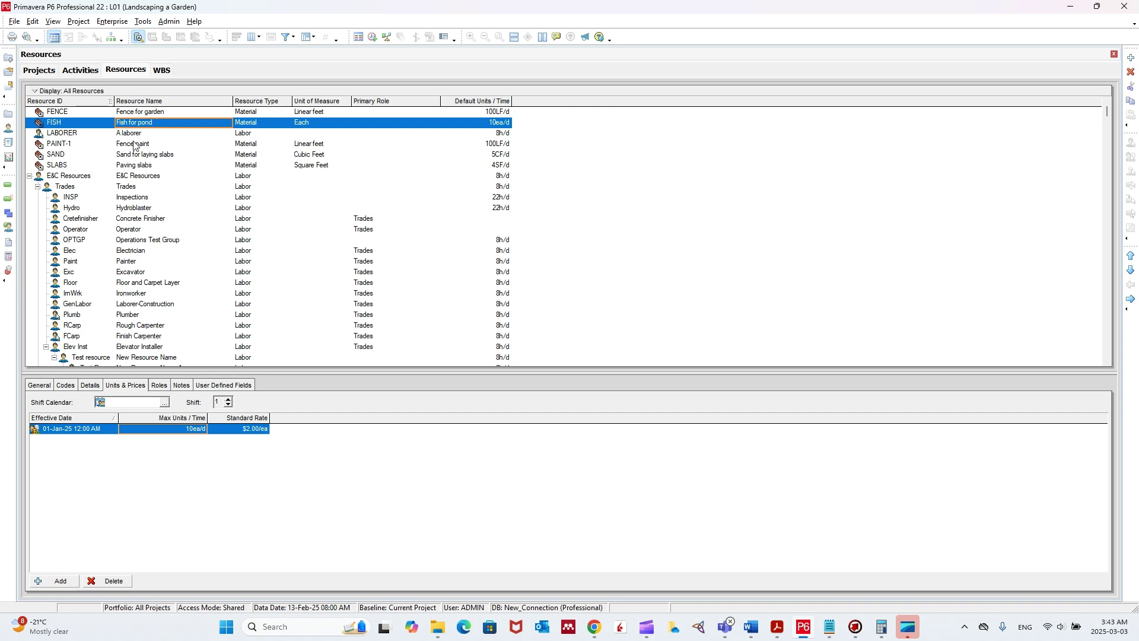
- Open the project's activities and show the predecessors of activity A1010 Buy Fence Materials
left_click(80, 70)
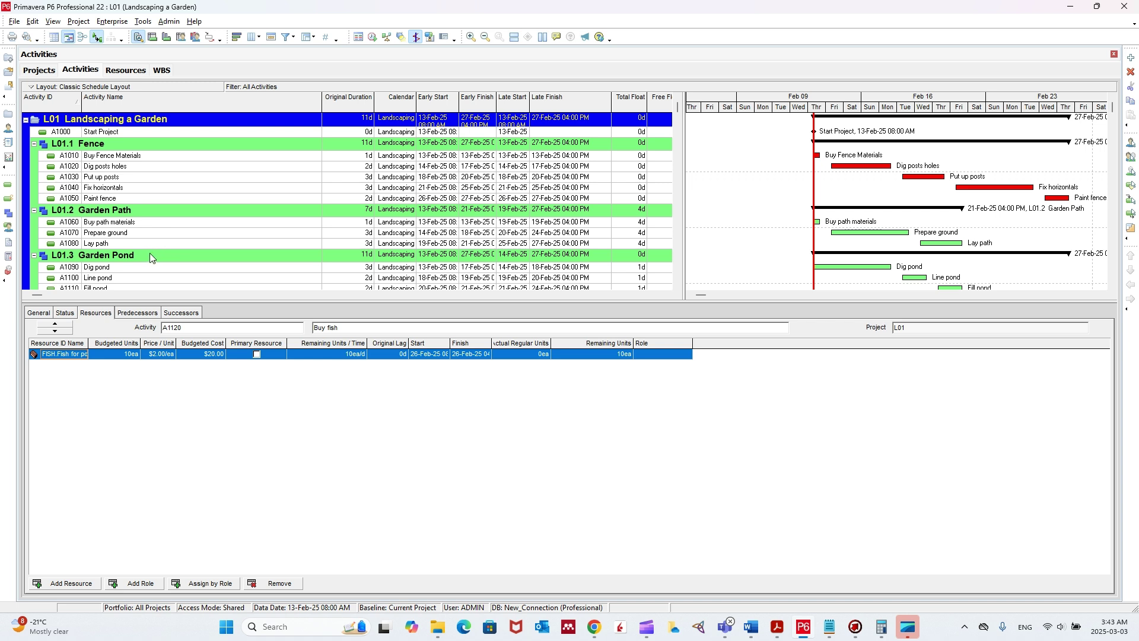
left_click(178, 314)
left_click(156, 313)
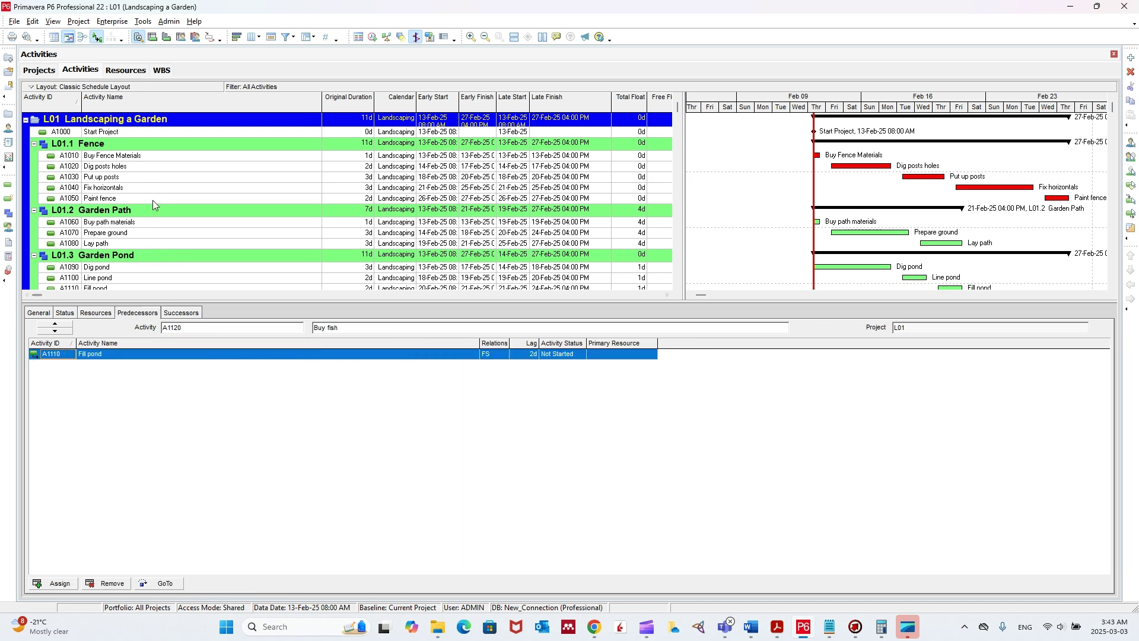
left_click(134, 159)
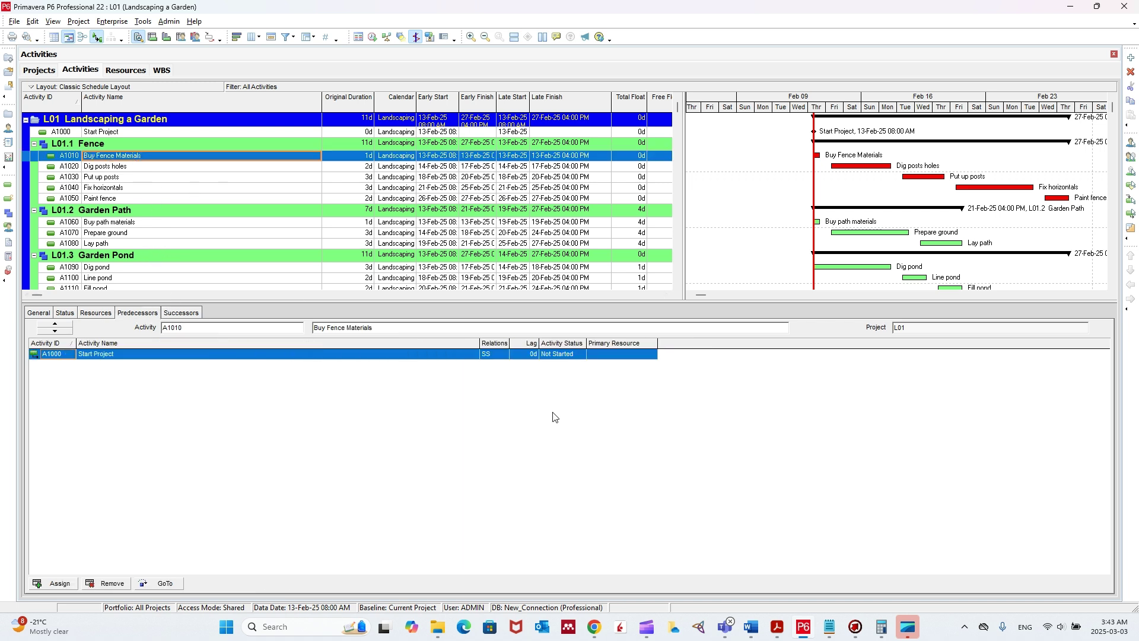
- Switch to the Word workshop document and read the resources required for each activity in Table 2
left_click(754, 628)
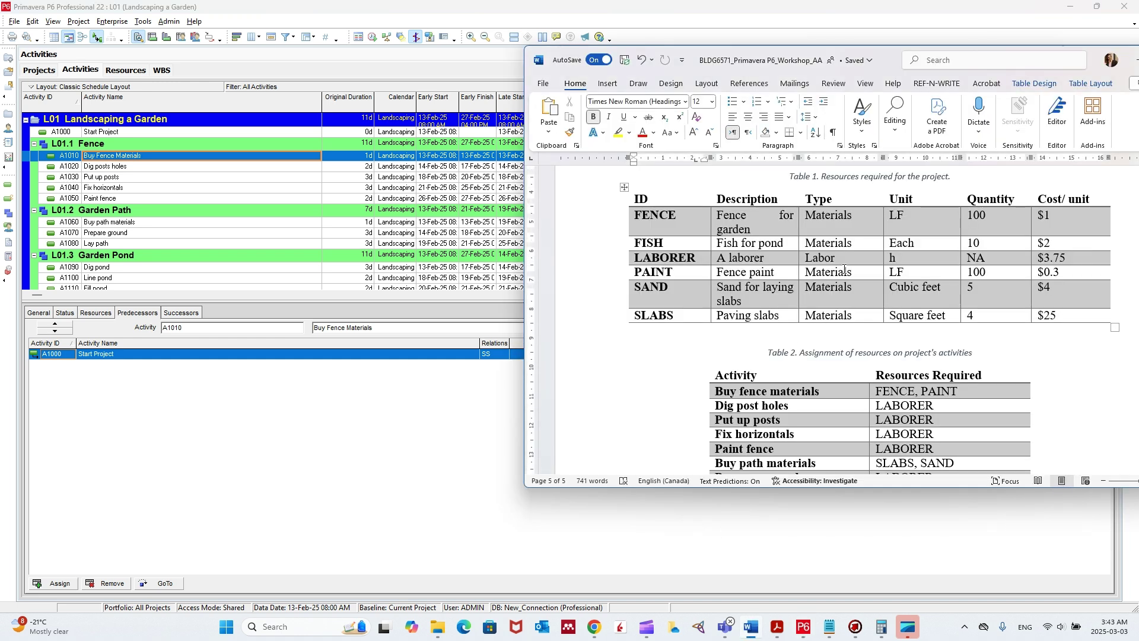
scroll(849, 304, "down", 5)
left_click_drag(768, 250, 770, 407)
left_click(911, 252)
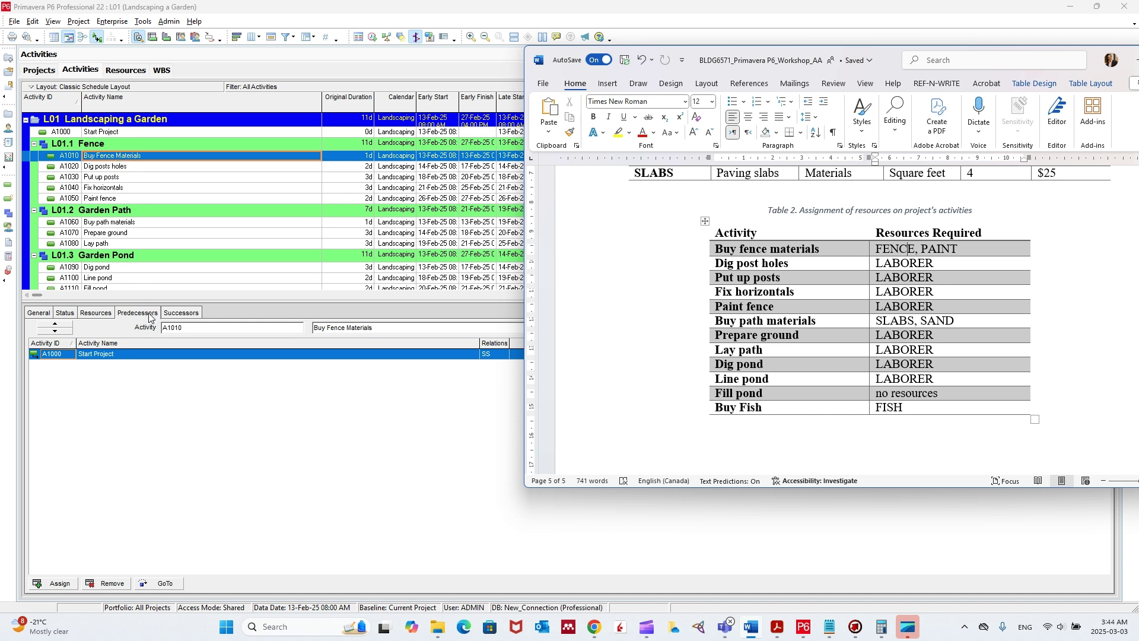
- Show the resources assigned to activity A1010 Buy Fence Materials, then open and close the list for adding resources
left_click(94, 315)
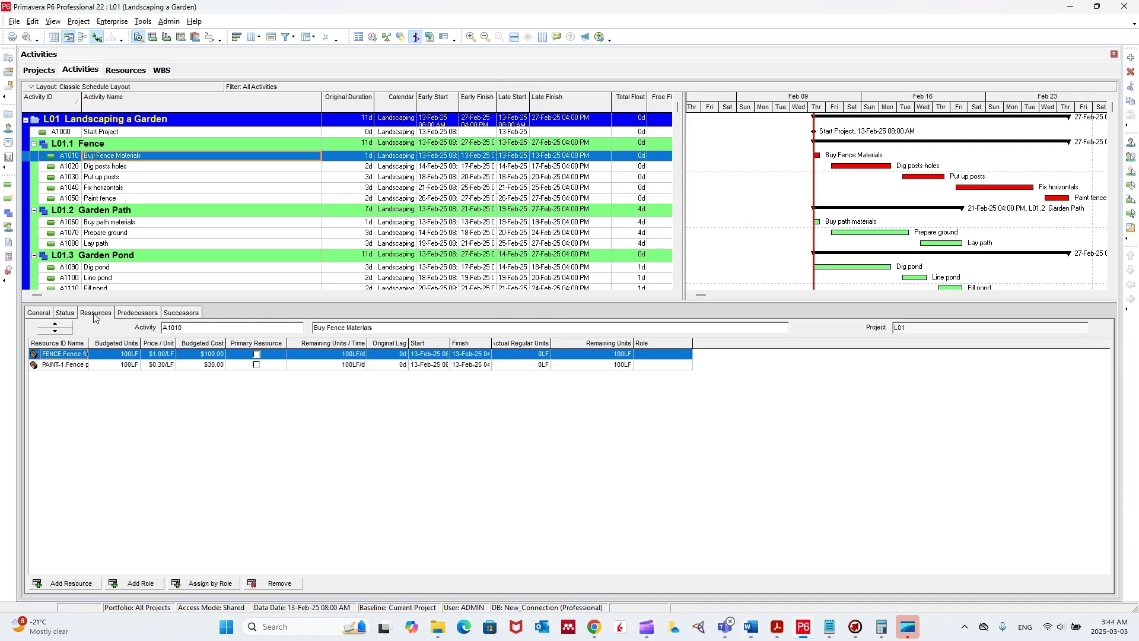
left_click(82, 581)
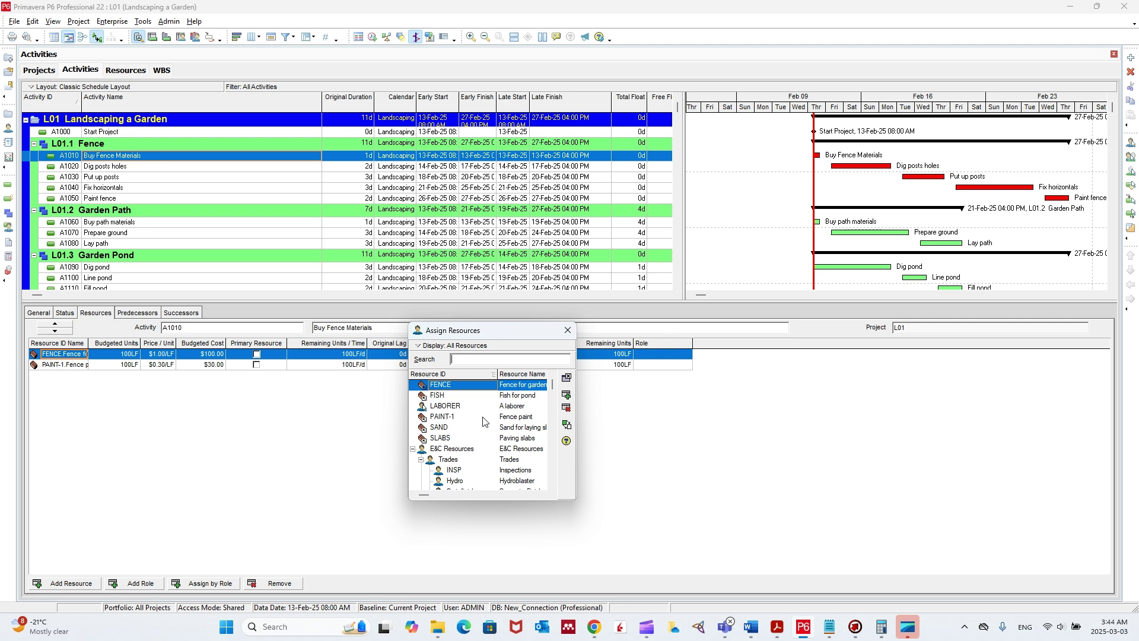
left_click(568, 330)
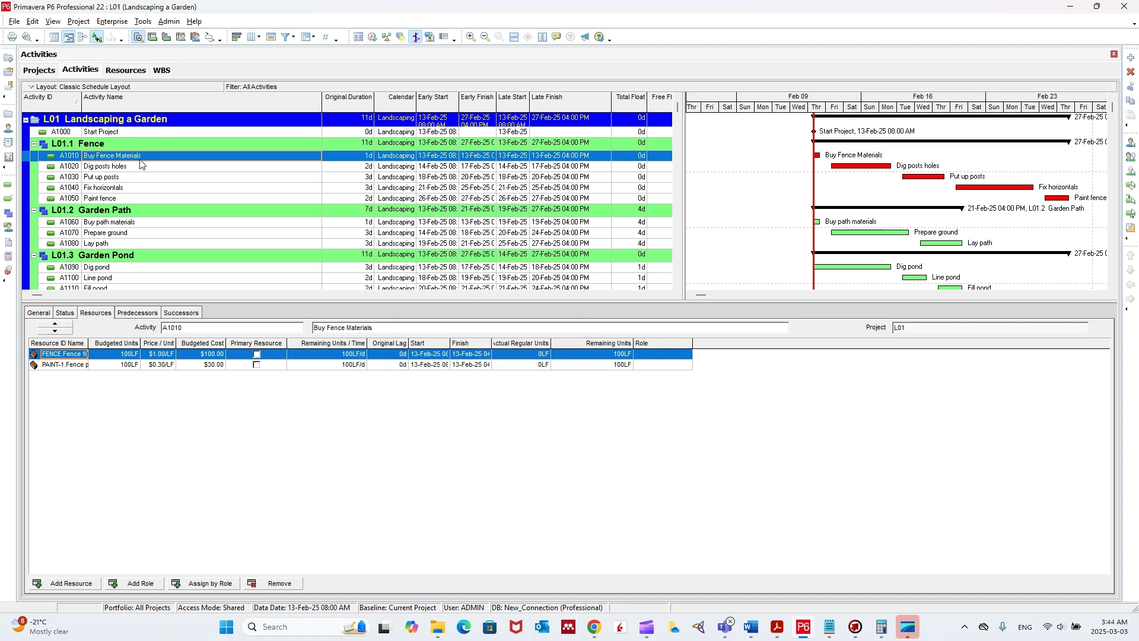
- Review the resource assignments of Dig posts holes, Put up posts, Fix horizontals and Paint fence one by one
left_click(117, 168)
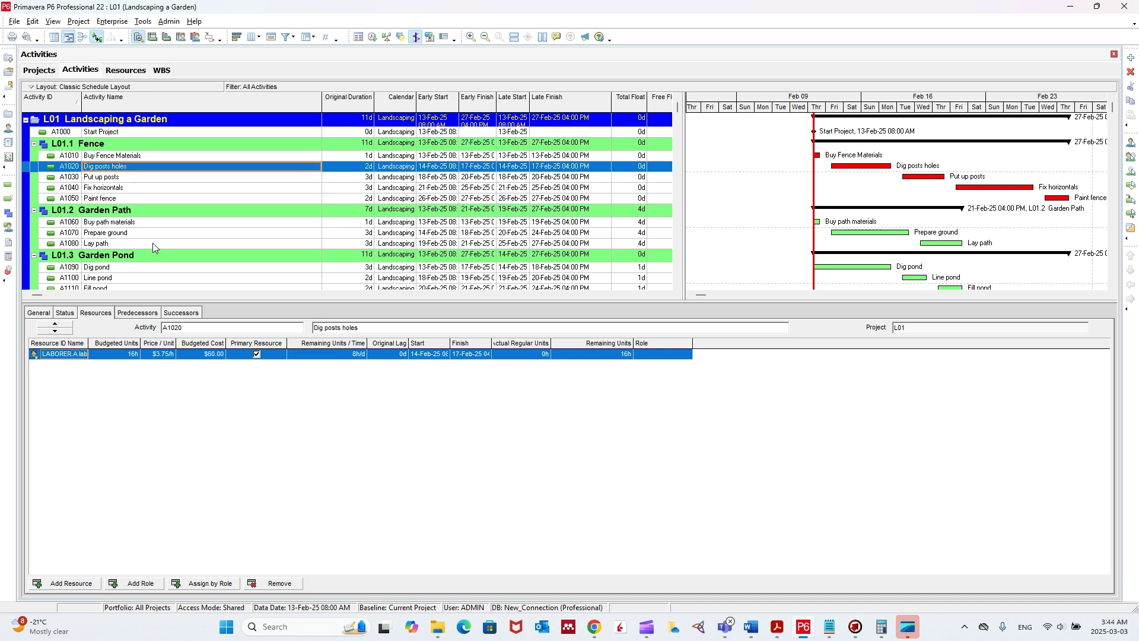
left_click(121, 177)
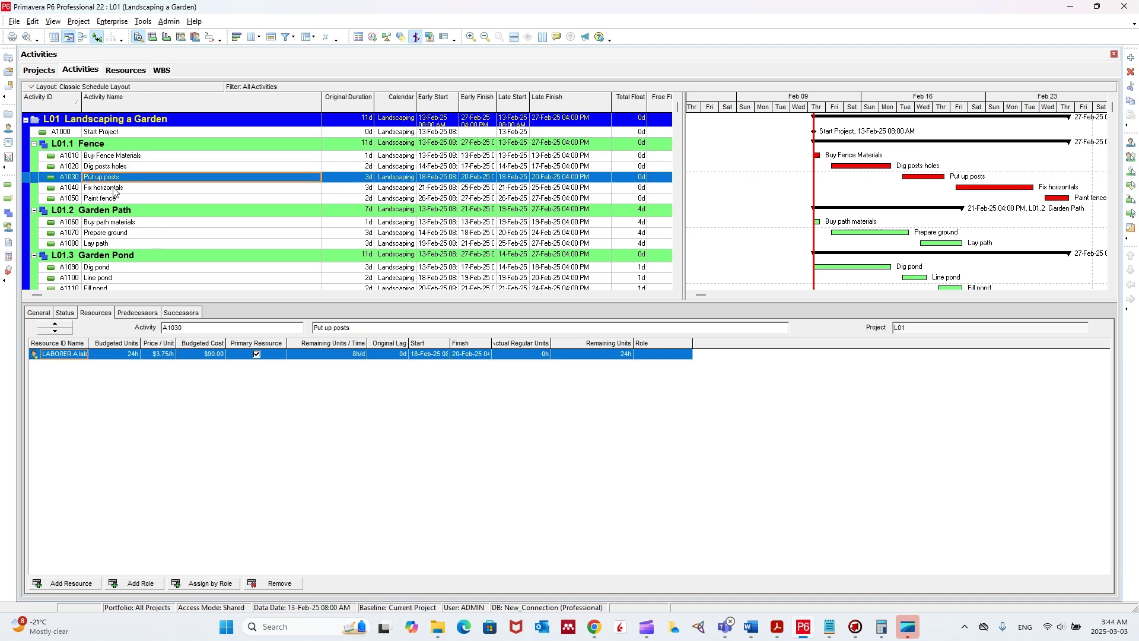
left_click(114, 190)
left_click(113, 200)
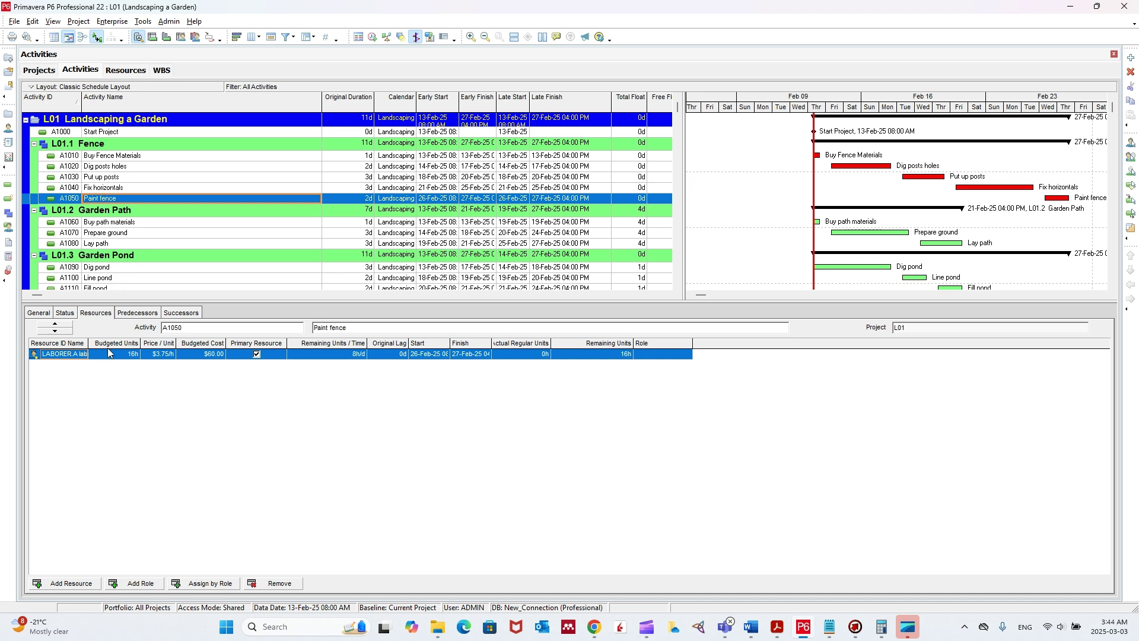
- Open the list for adding resources, select activities A1020 to A1050 together, and close the list without assigning anything
left_click(108, 168)
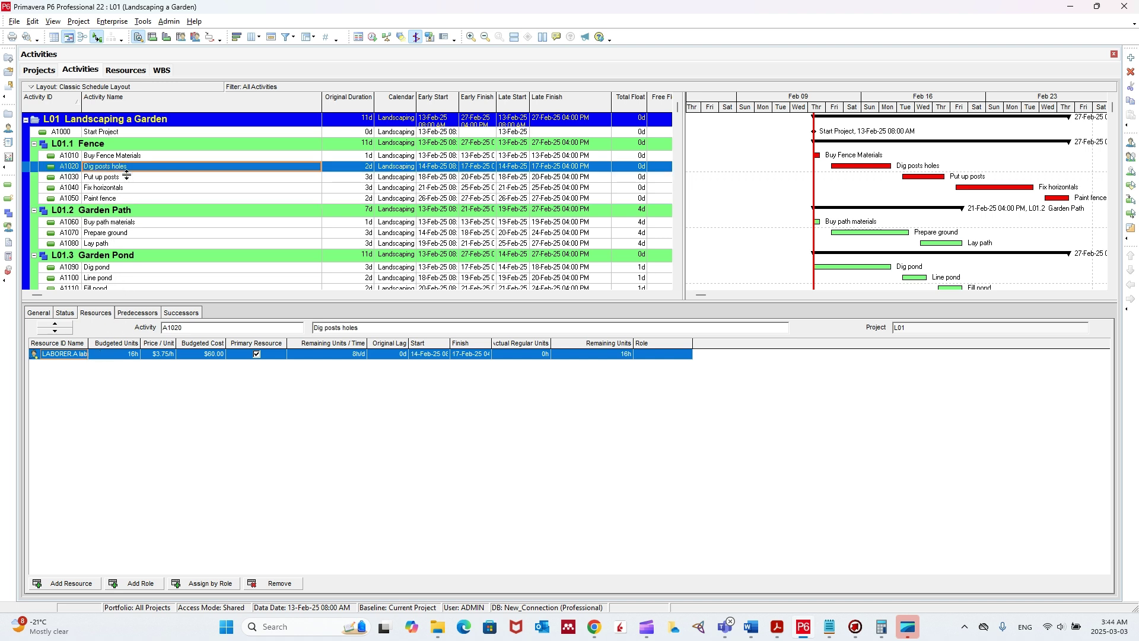
left_click(85, 584)
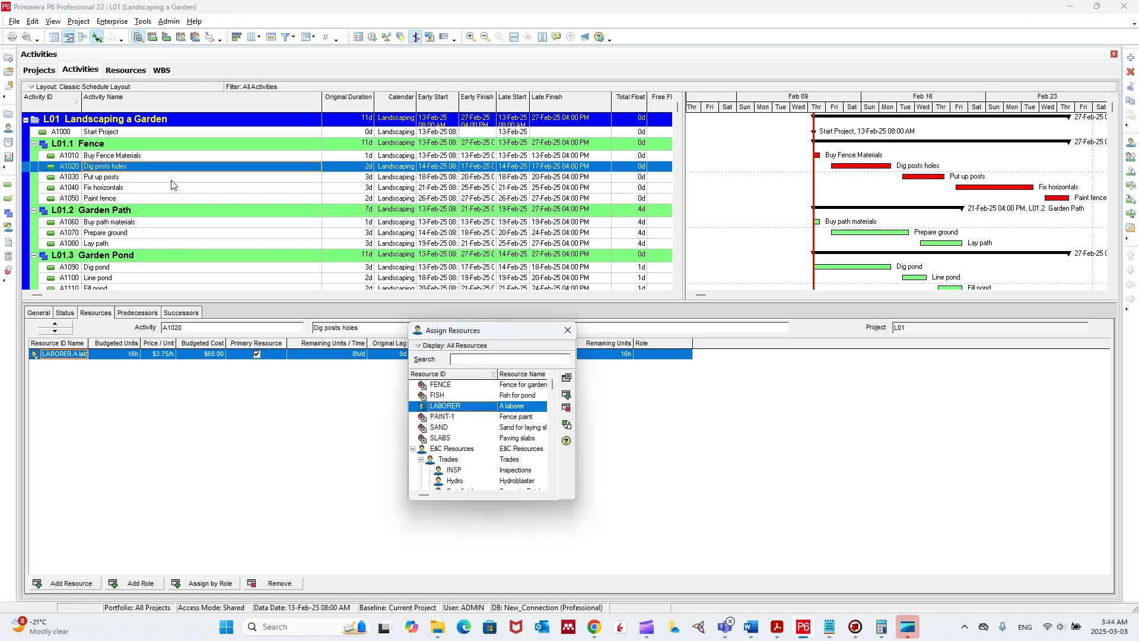
left_click(107, 199, "shift")
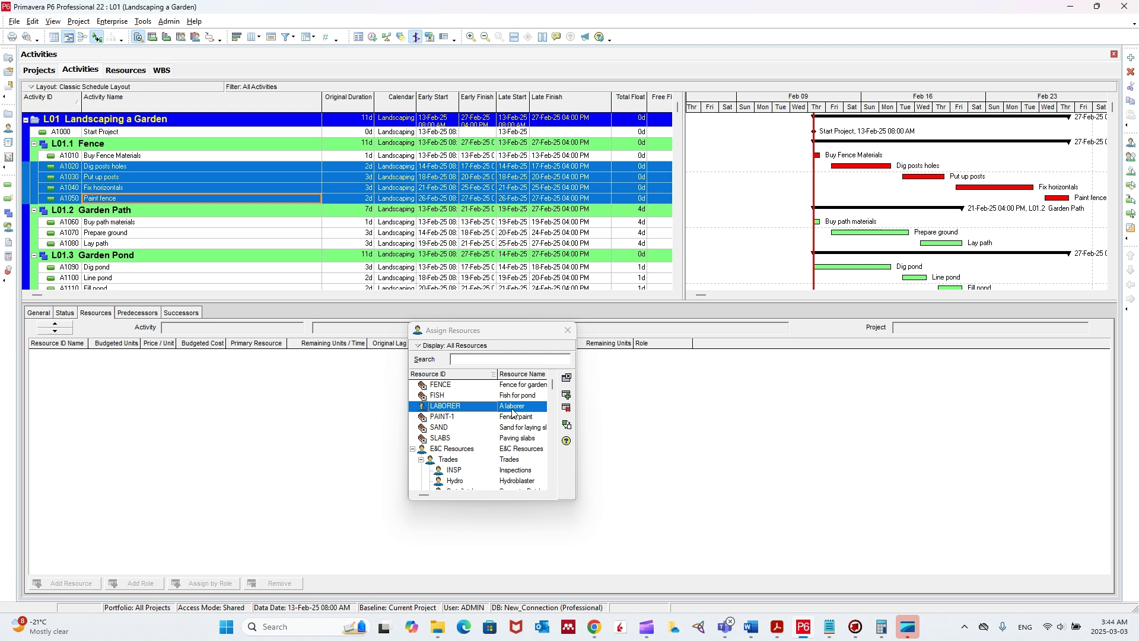
left_click(568, 329)
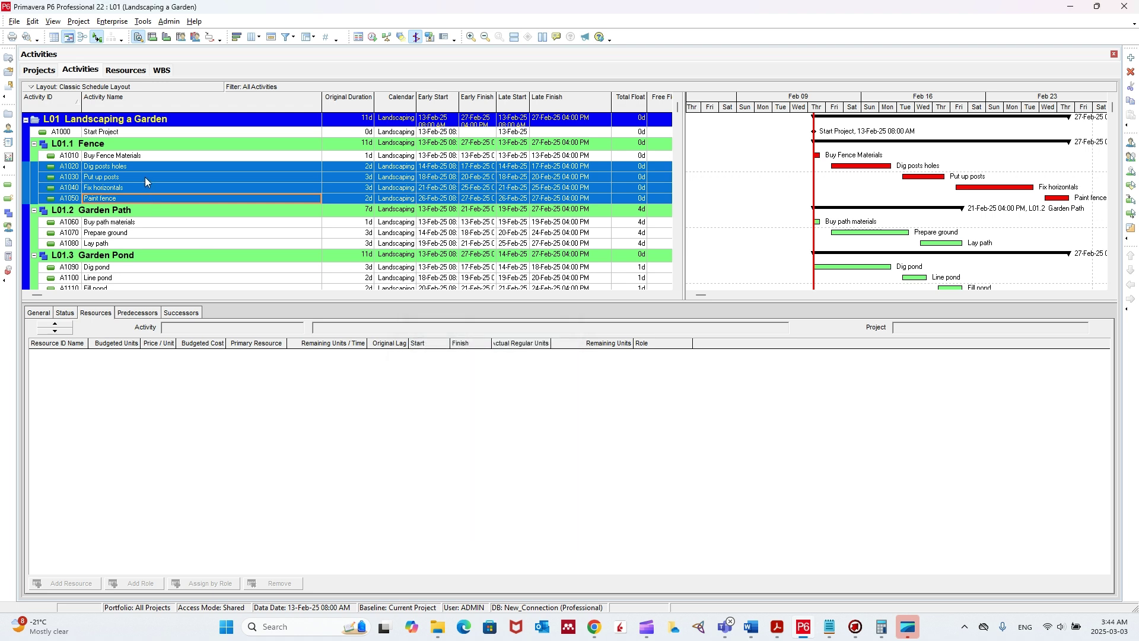
- Recheck the resources assigned individually to Put up posts, Fix horizontals and Paint fence
left_click(145, 177)
left_click(138, 189)
left_click(133, 198)
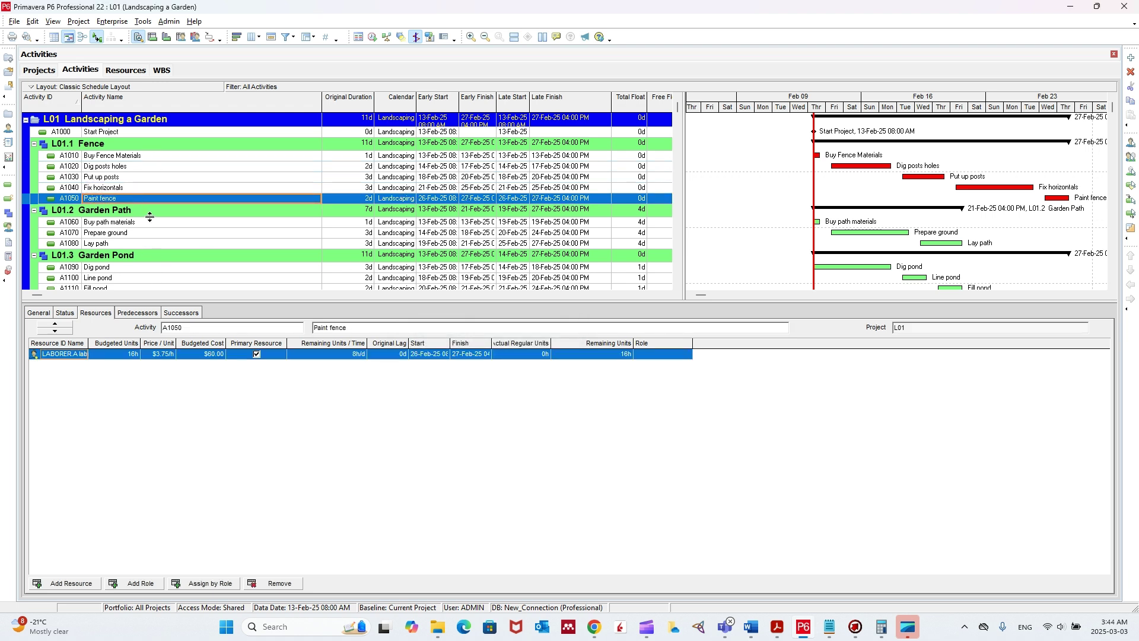
scroll(135, 275, "down", 1)
scroll(143, 241, "up", 1)
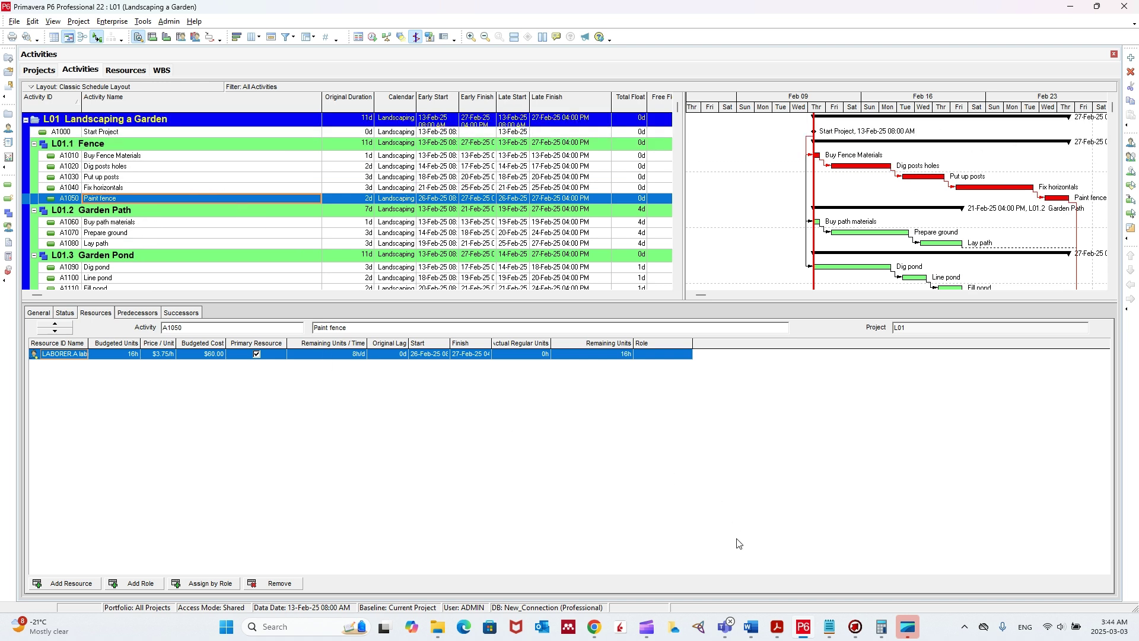
- Maximize the Word workshop document and highlight instruction 16, about creating the Table 1 resources, in yellow
left_click(754, 631)
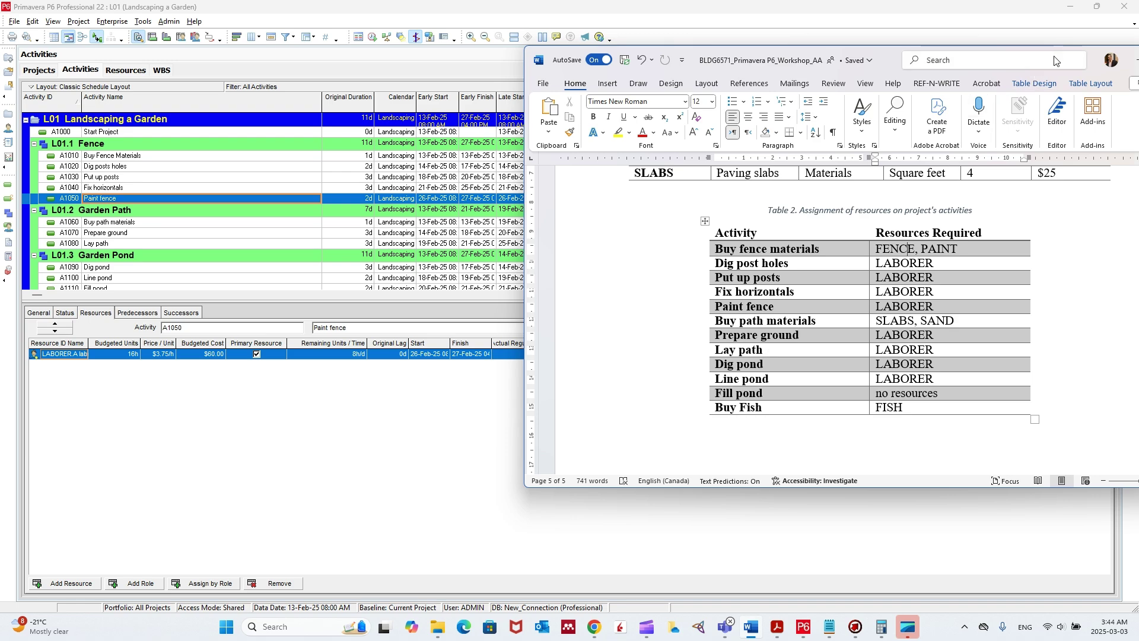
double_click(892, 58)
scroll(519, 342, "up", 15)
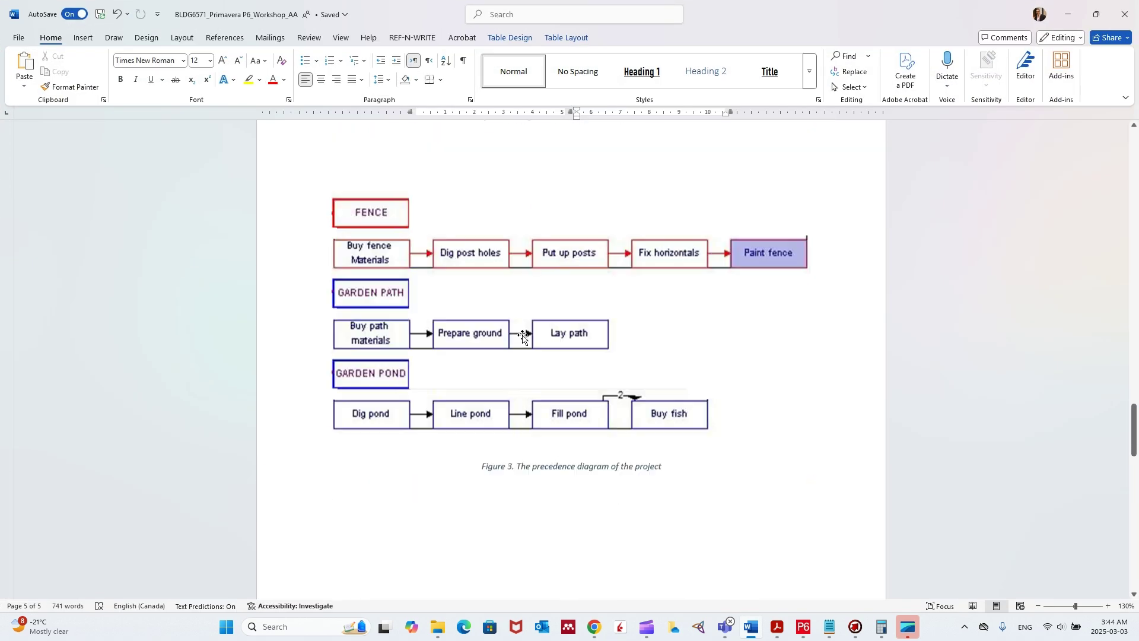
scroll(519, 342, "up", 20)
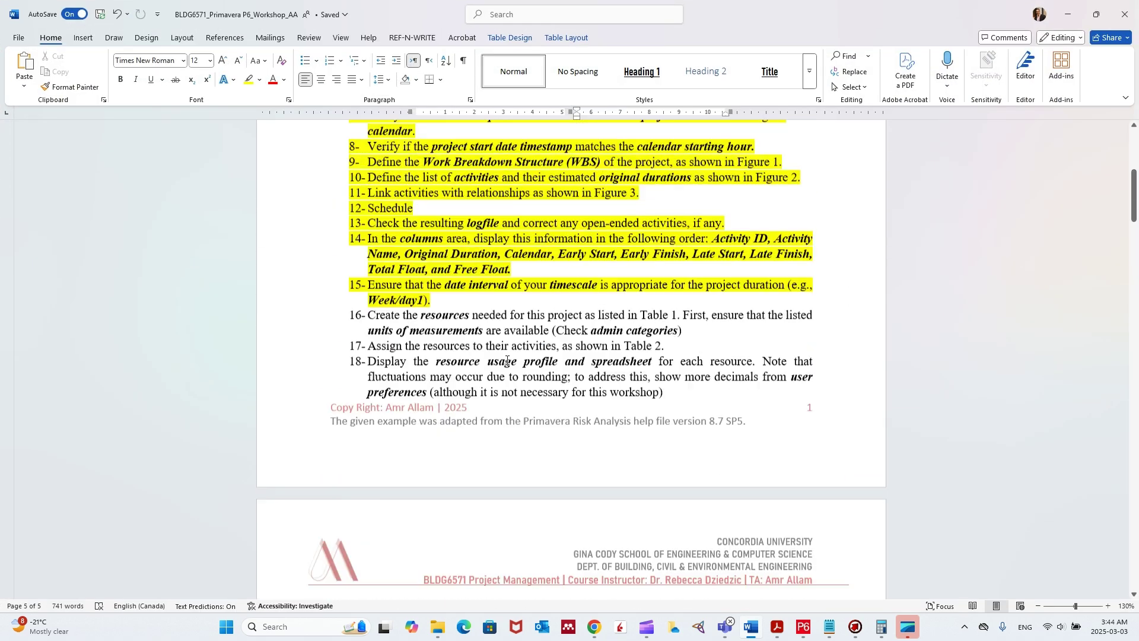
scroll(474, 389, "down", 1)
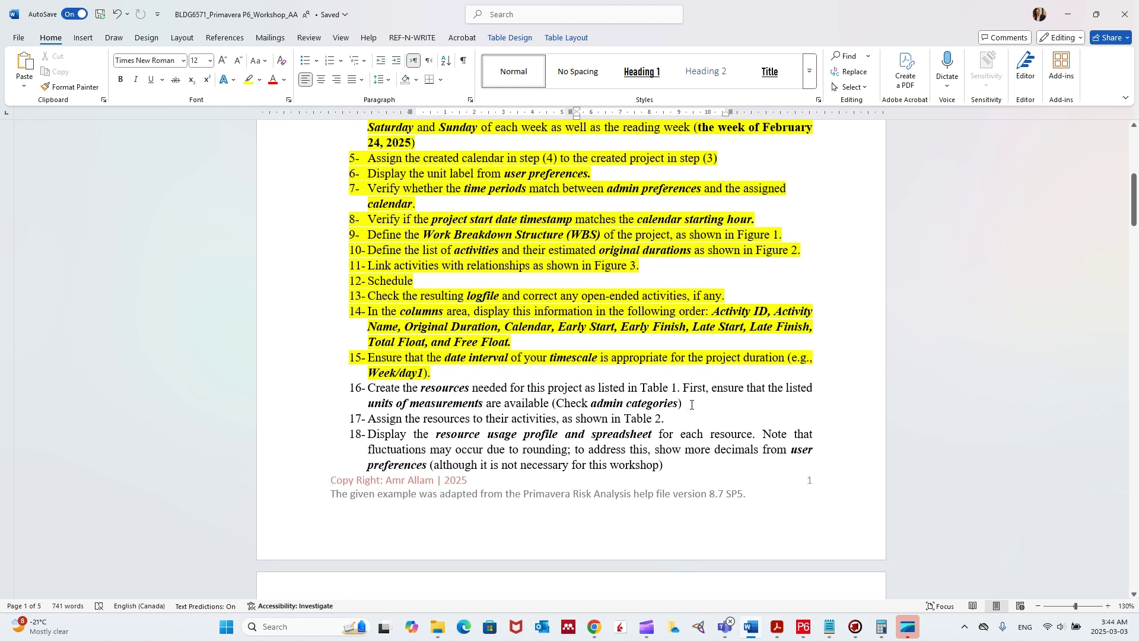
left_click_drag(692, 403, 394, 389)
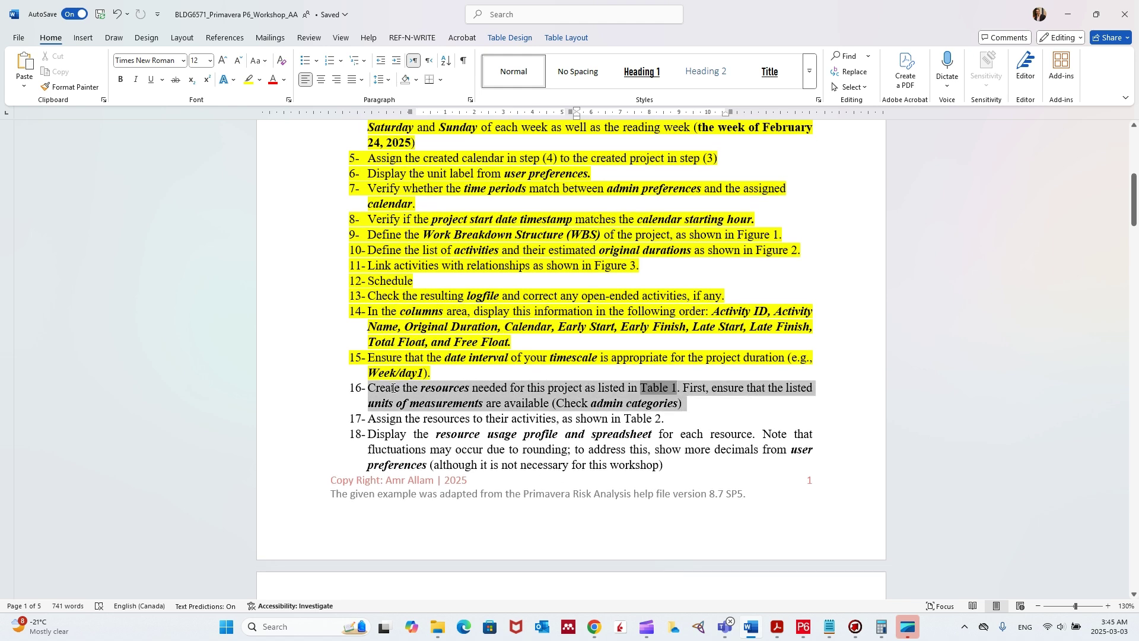
left_click(444, 376)
- Highlight instruction 17, about assigning the resources to their activities, in yellow
scroll(477, 387, "down", 2)
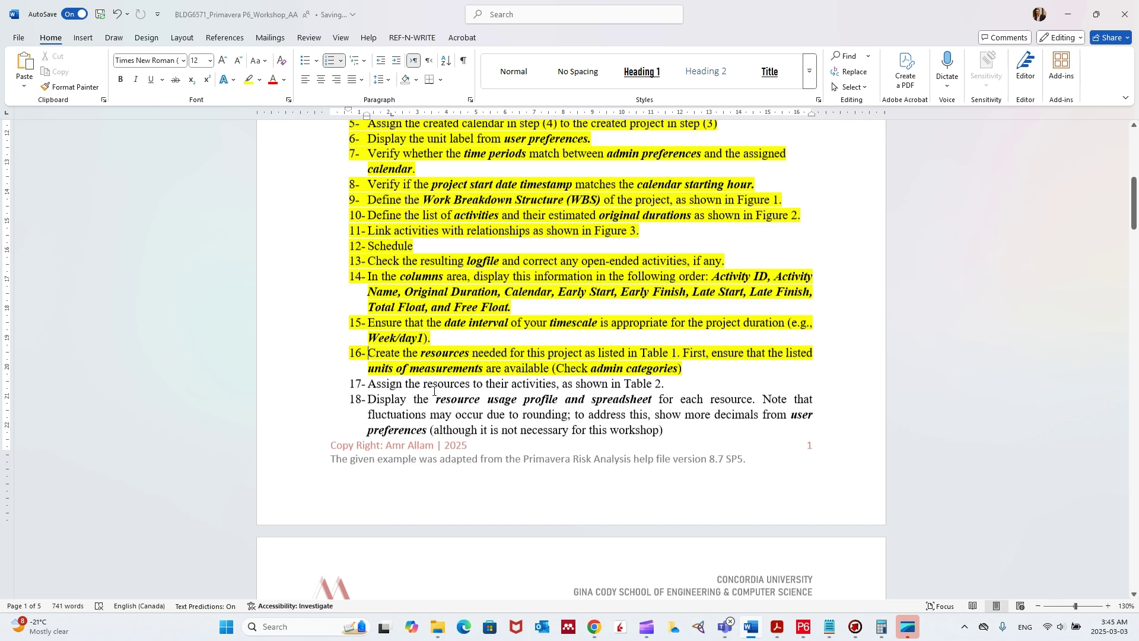
triple_click(478, 386)
left_click(528, 366)
- Look through the remaining instructions and the tables, and read instruction 18 on the resource usage profile and spreadsheet
scroll(661, 374, "down", 4)
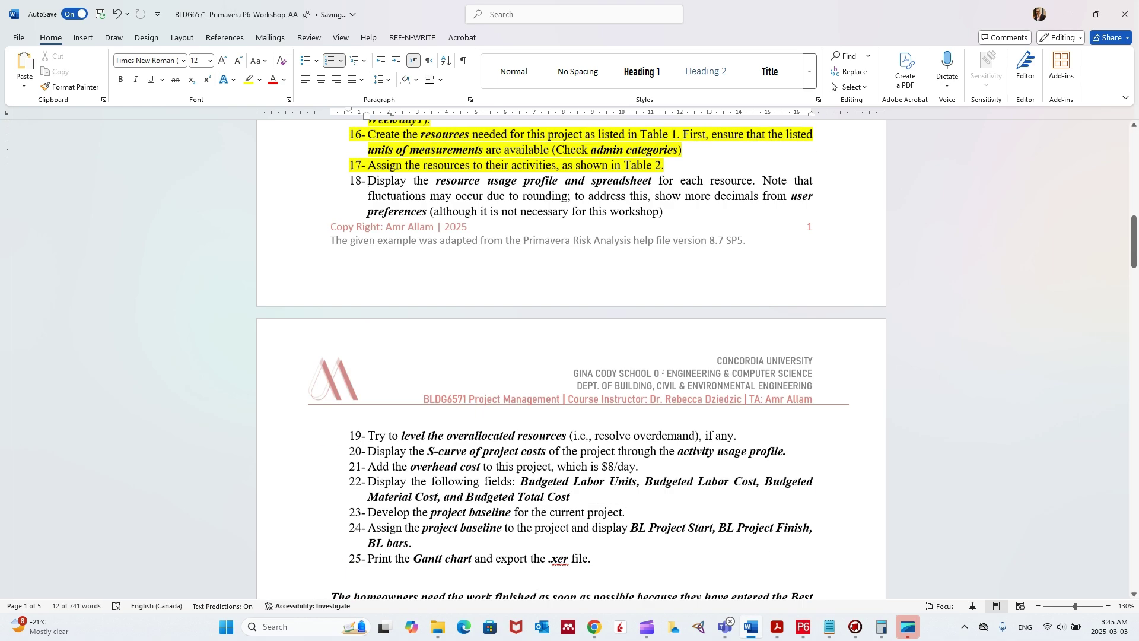
scroll(652, 362, "down", 20)
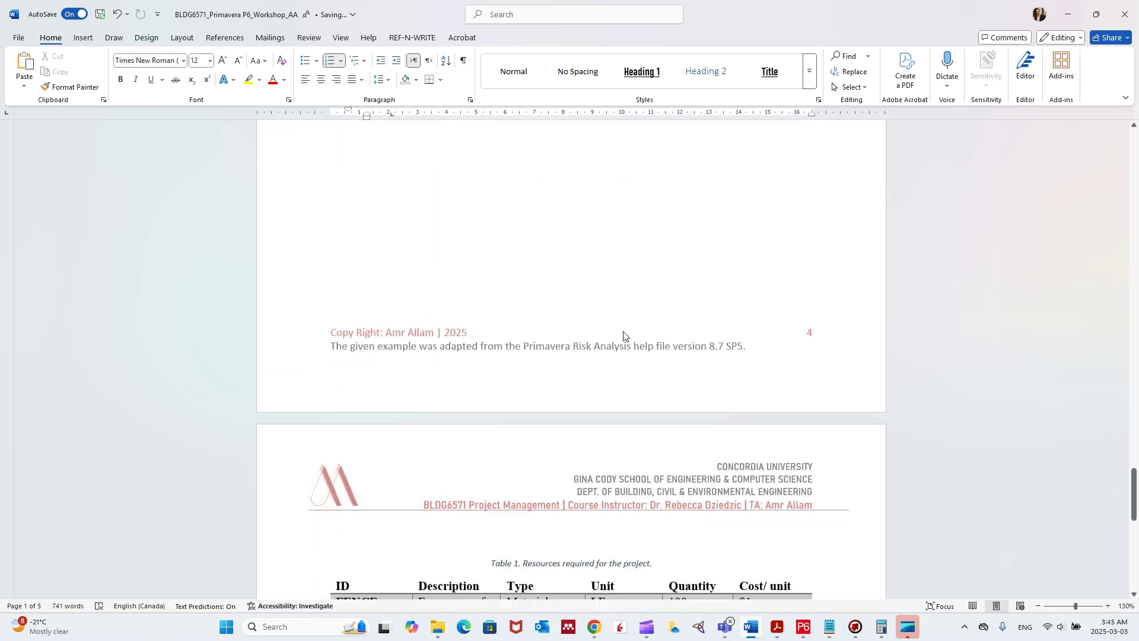
scroll(623, 336, "down", 10)
scroll(611, 320, "up", 16)
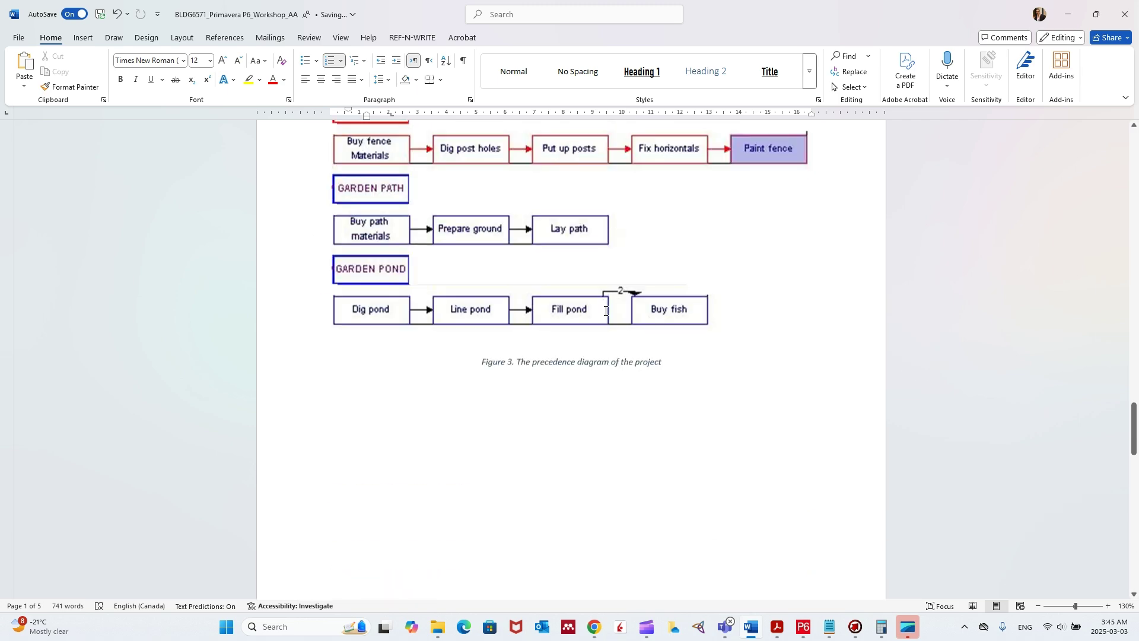
scroll(606, 311, "up", 20)
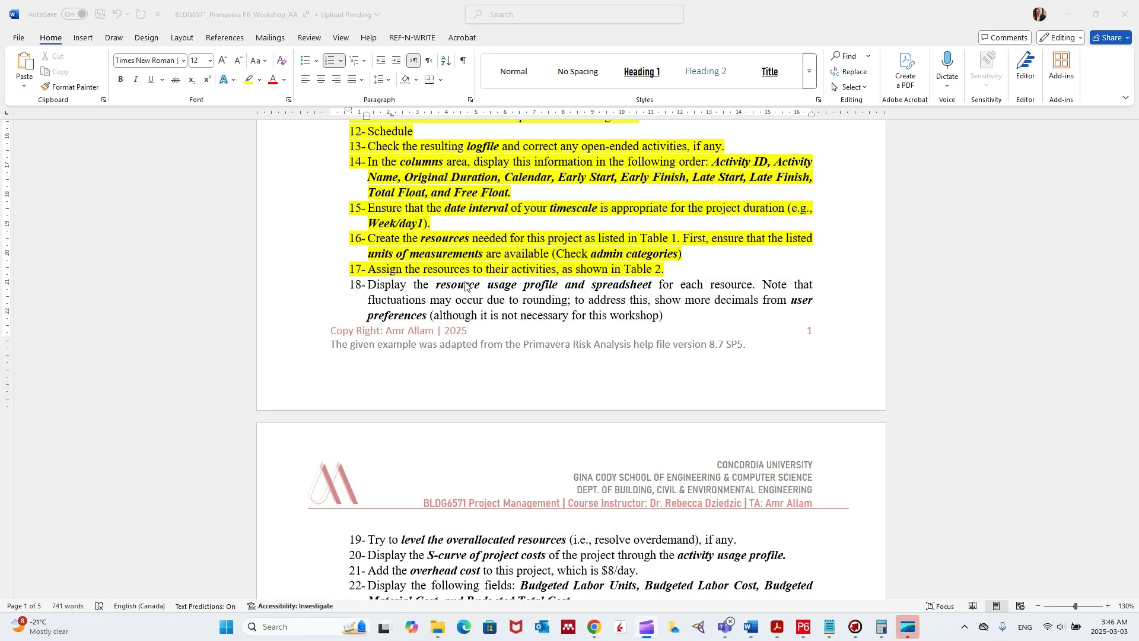
scroll(456, 274, "down", 1)
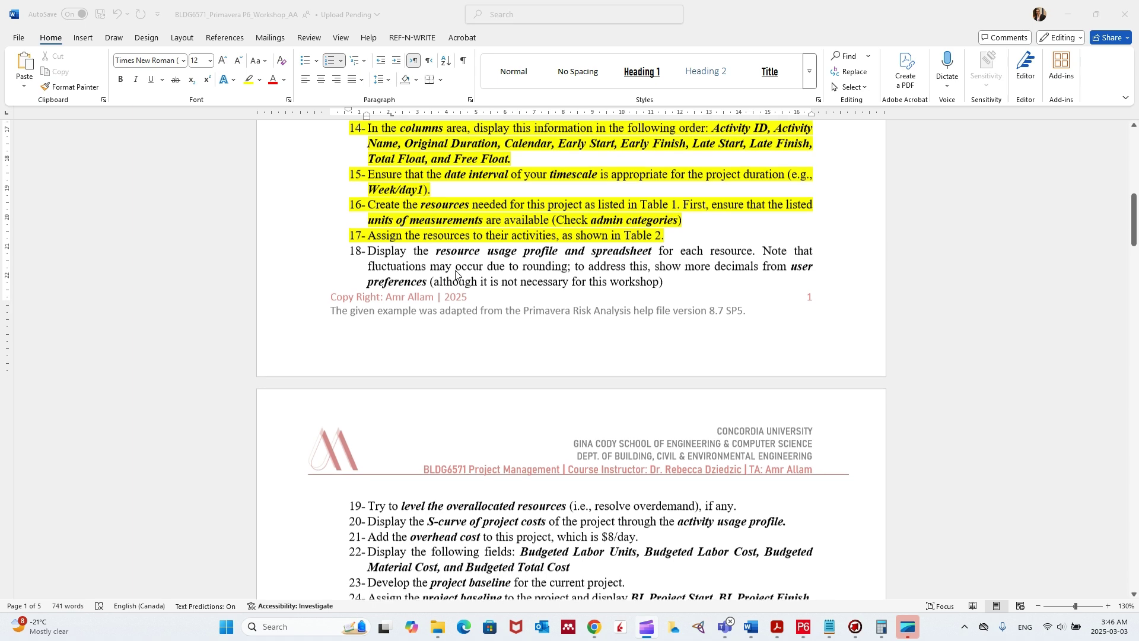
scroll(454, 270, "down", 1)
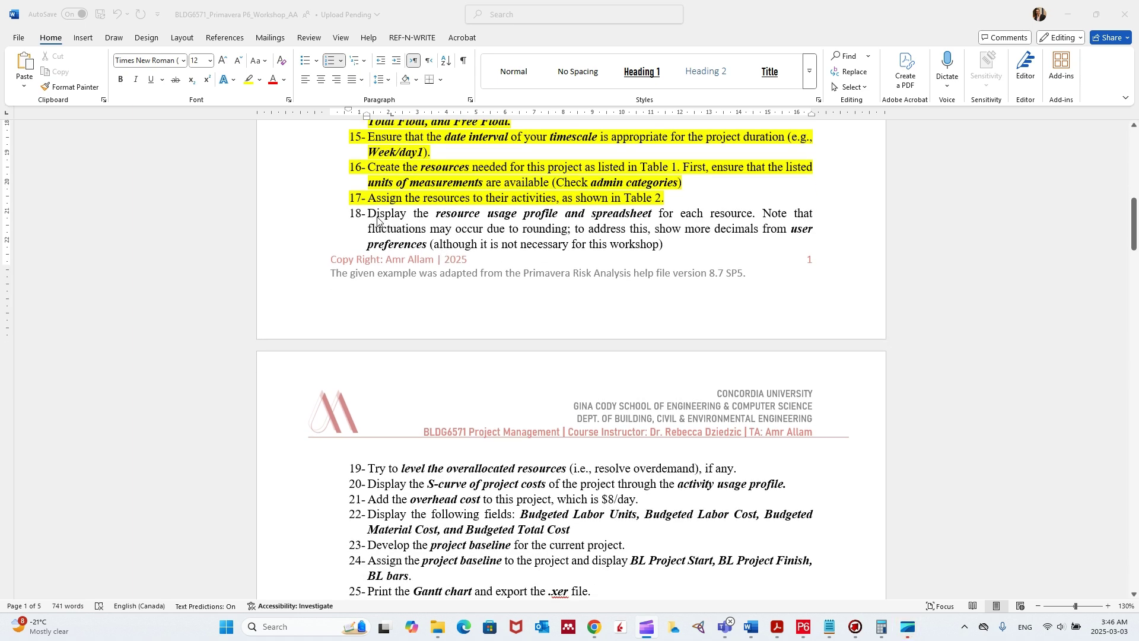
left_click(373, 218)
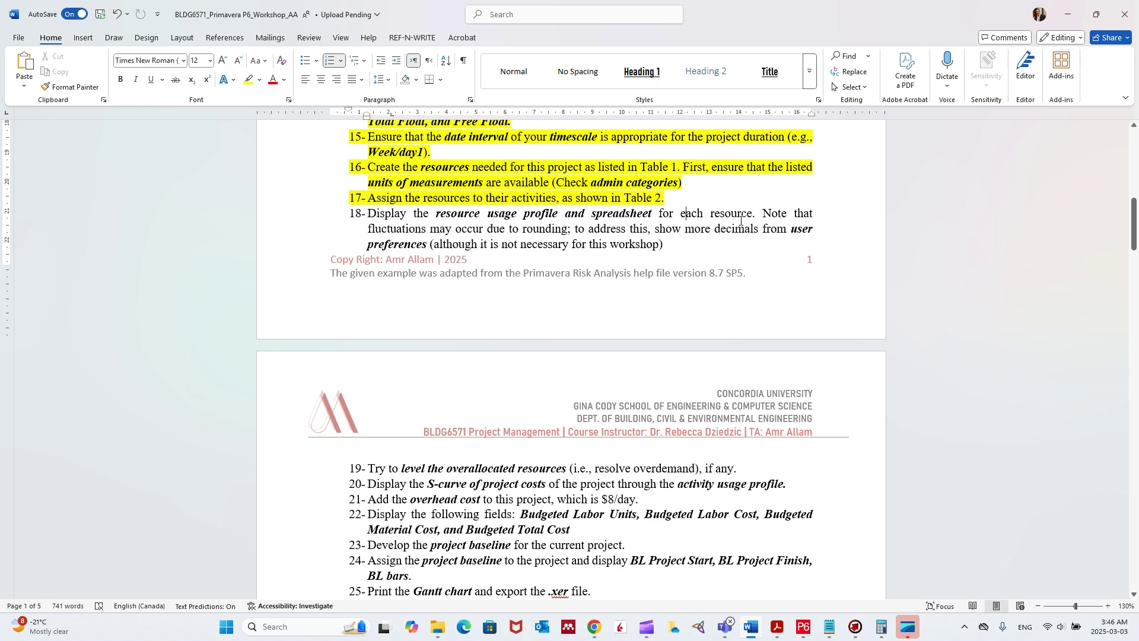
- Switch to Primavera P6, display the Resource Usage Profile below the activities and browse its resource list
left_click(803, 626)
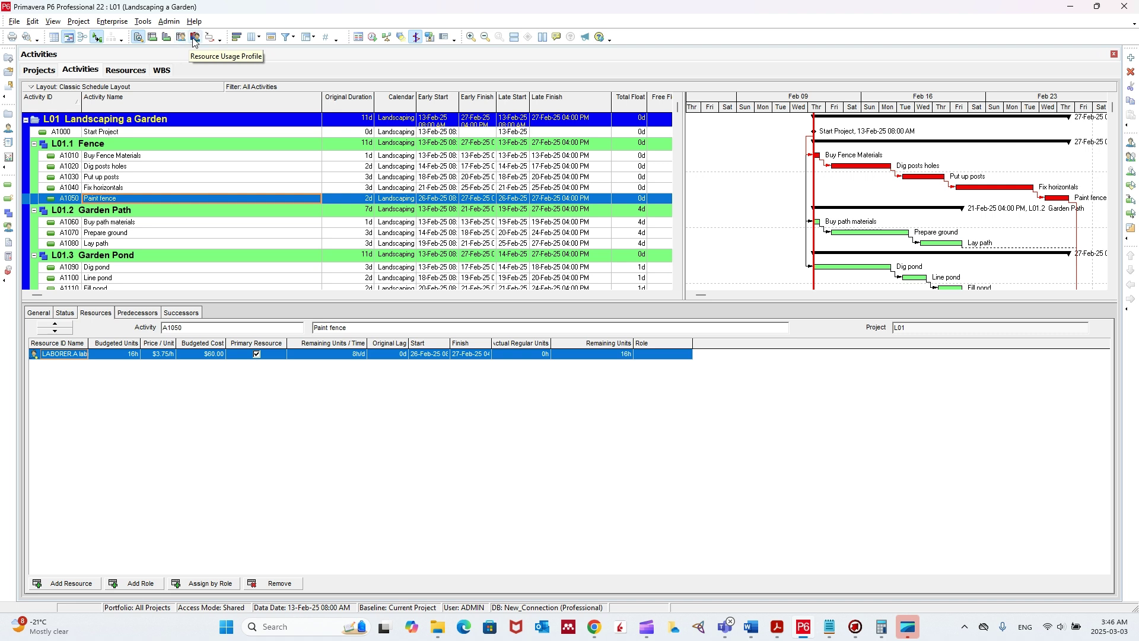
left_click(193, 42)
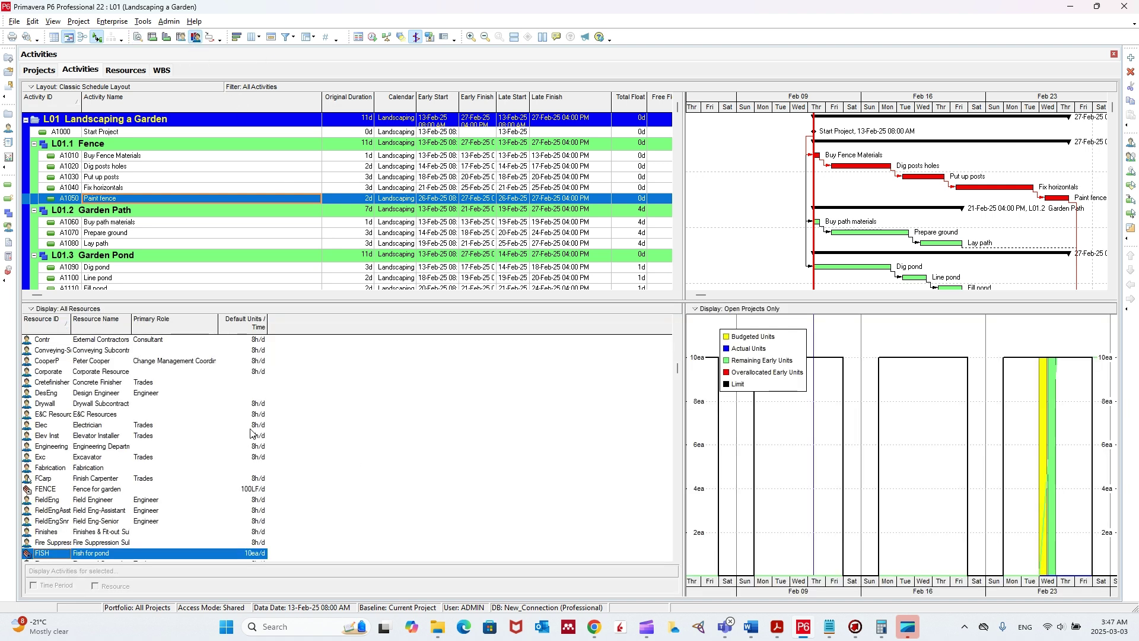
scroll(249, 433, "down", 1)
scroll(242, 433, "down", 1)
scroll(186, 450, "down", 4)
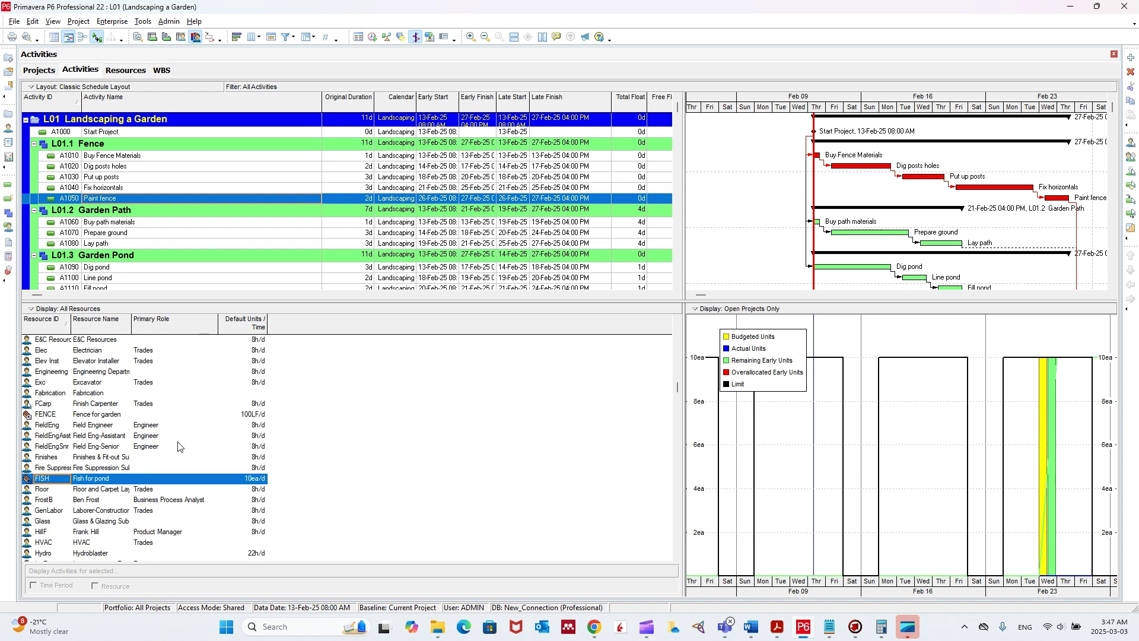
- Filter the usage profile's resource list by Current Project's Resources
left_click(53, 308)
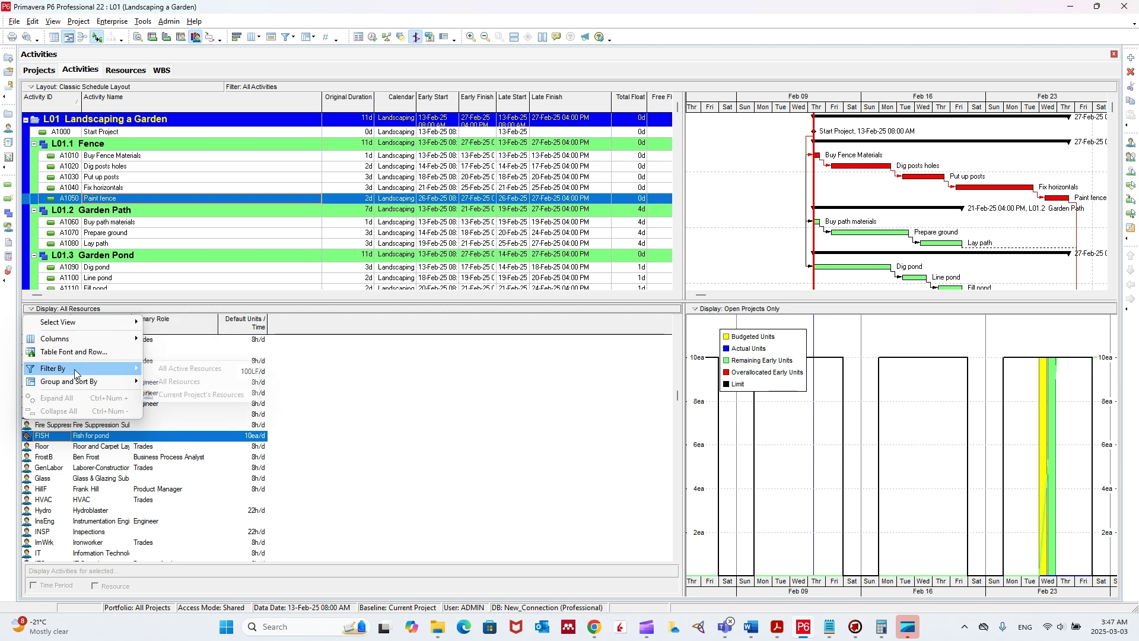
mouse_move(71, 368)
left_click(201, 397)
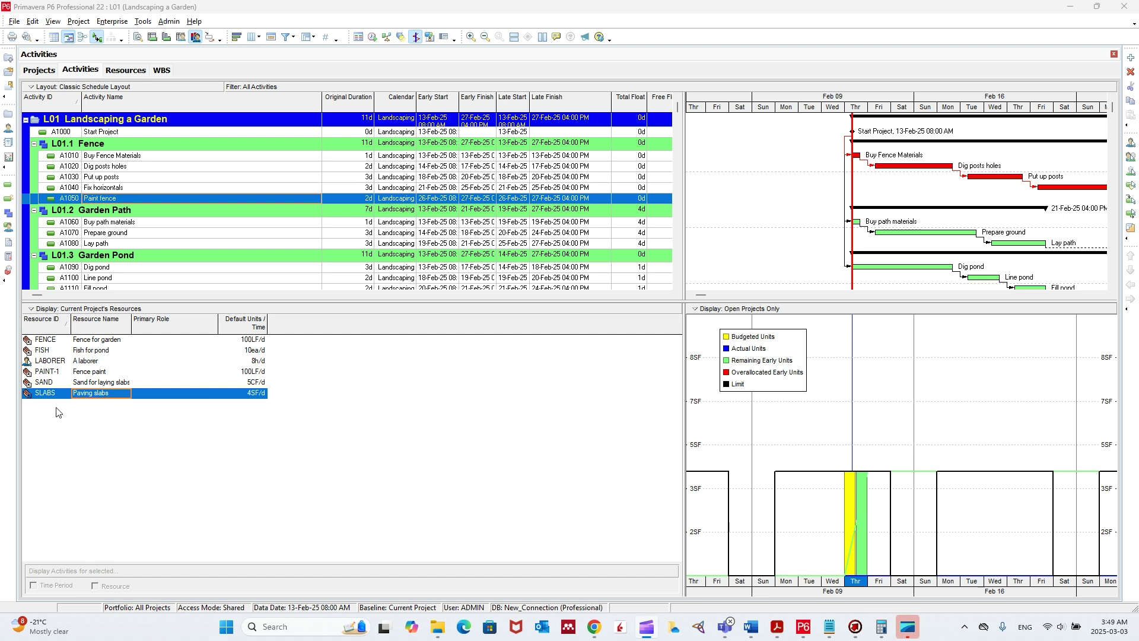
- Examine the usage profiles of the SAND, PAINT-1 and LABORER resources in turn
left_click(80, 384)
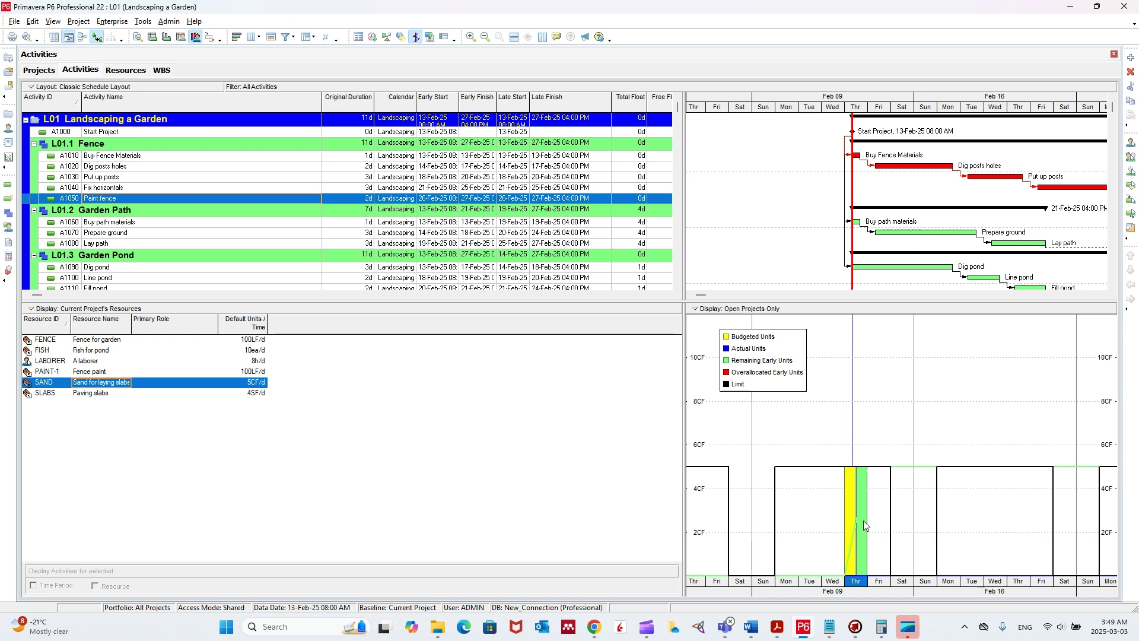
left_click(92, 372)
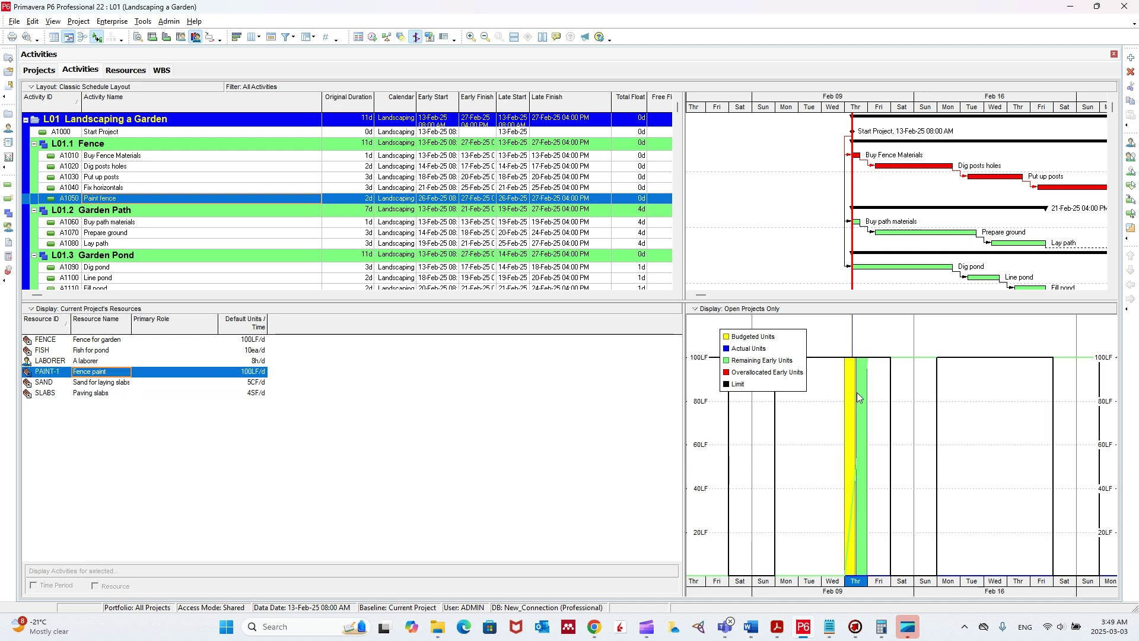
left_click(90, 362)
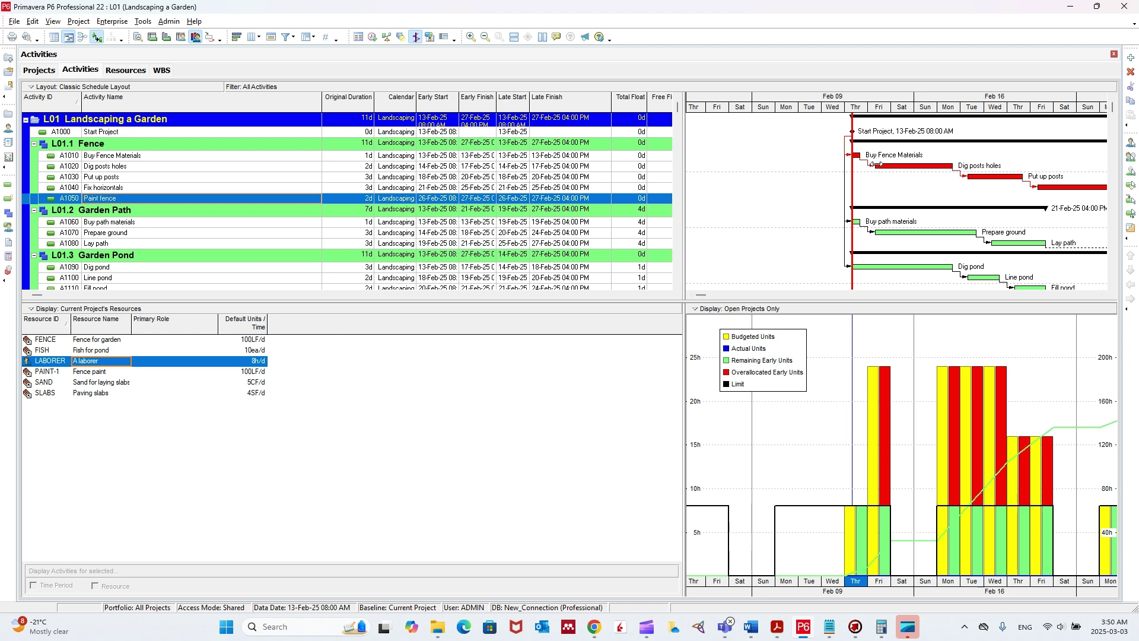
- Examine the usage profiles of the FISH and FENCE resources over the dates when they are used
left_click(295, 173)
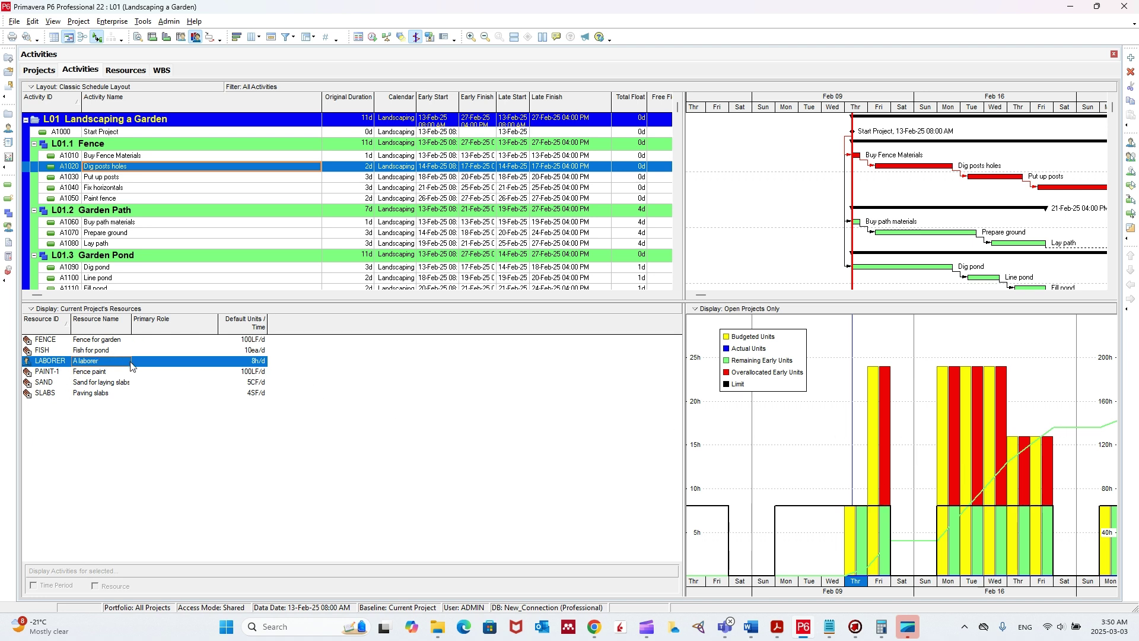
left_click(104, 351)
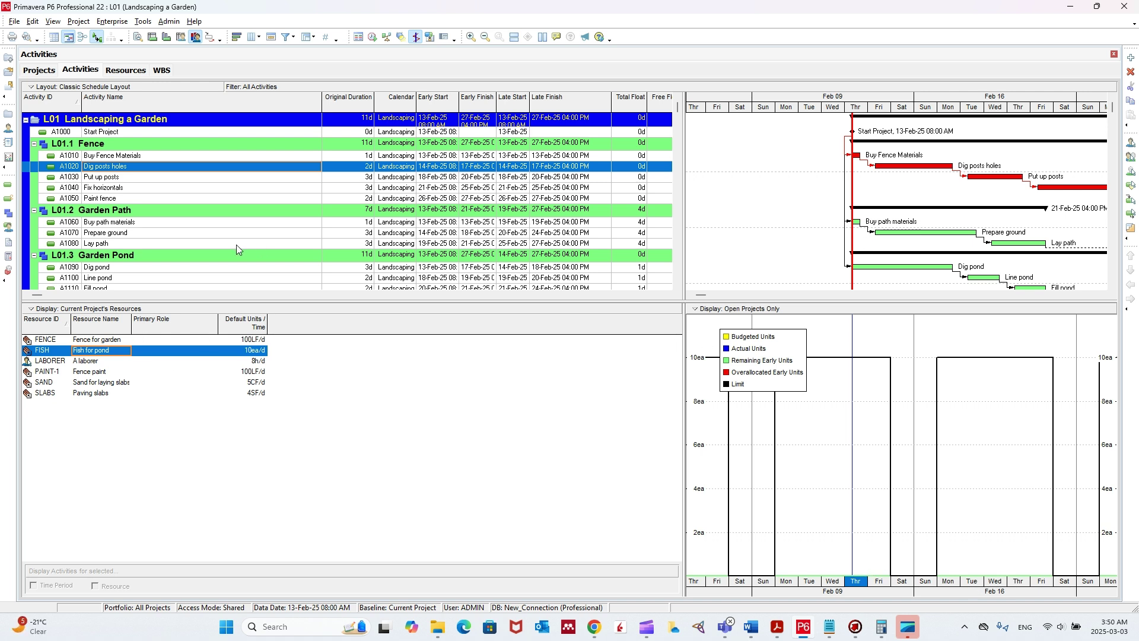
scroll(236, 244, "down", 2)
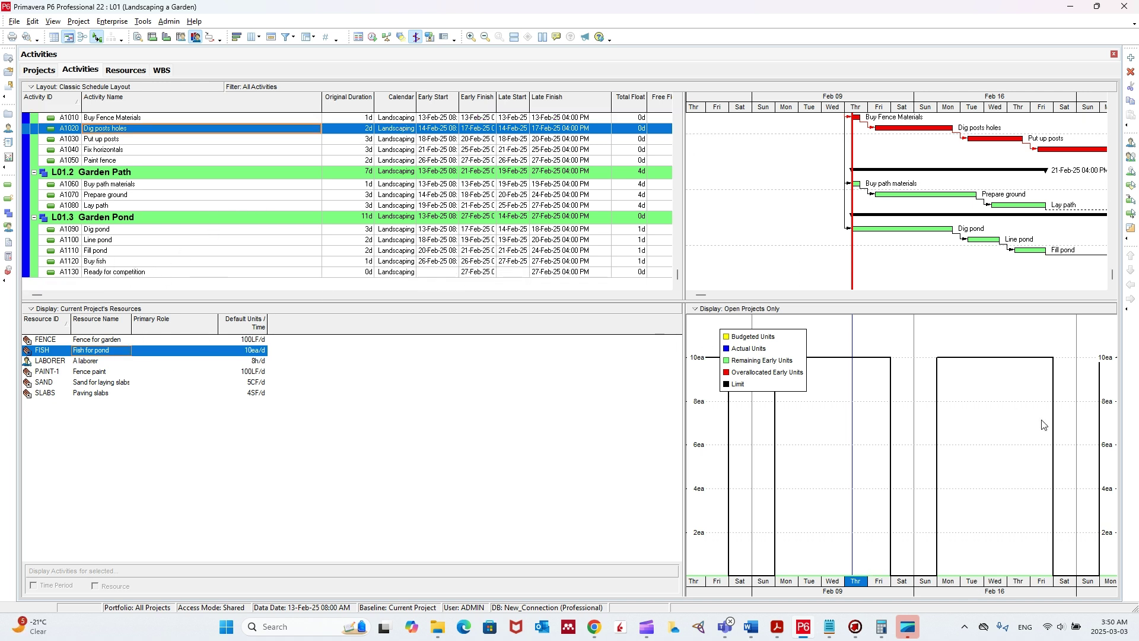
left_click_drag(1033, 589, 858, 593)
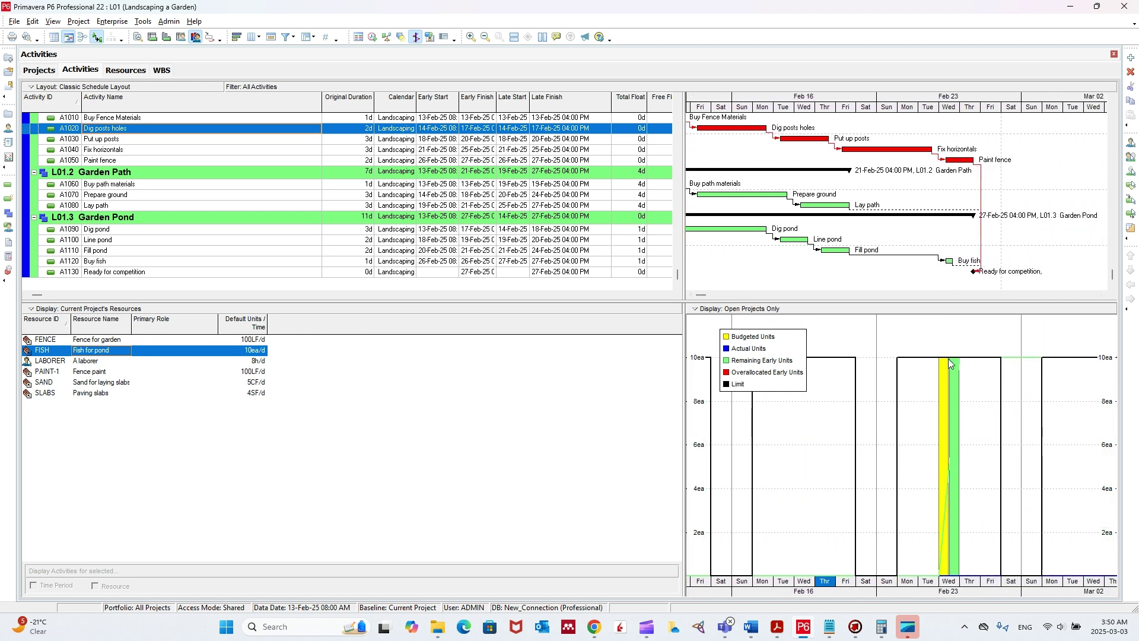
left_click(110, 342)
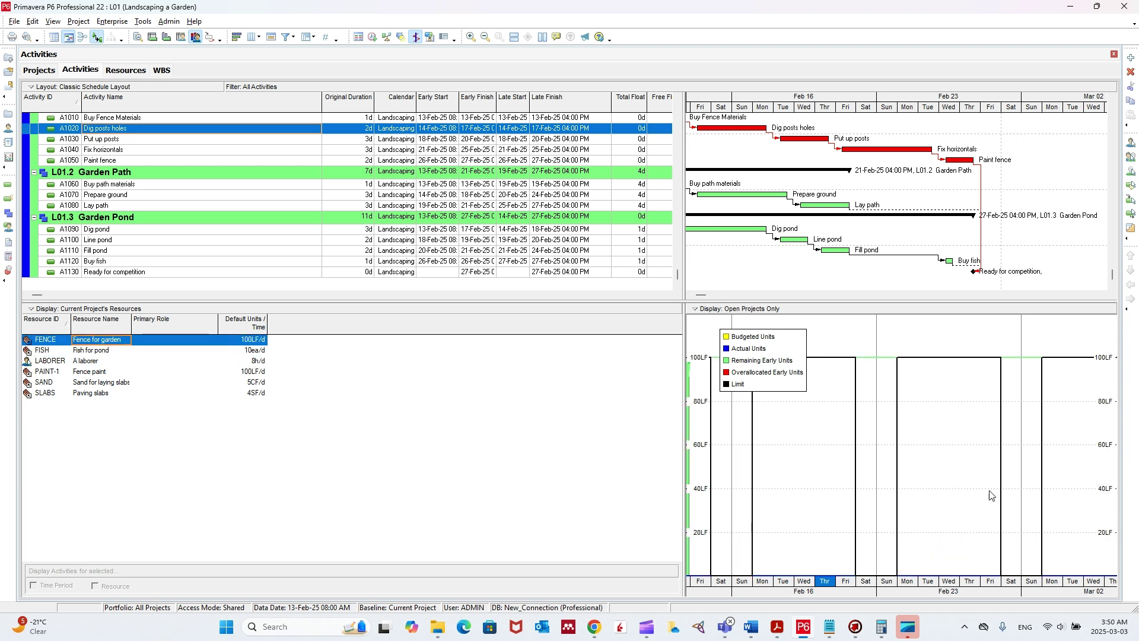
left_click_drag(848, 595, 913, 596)
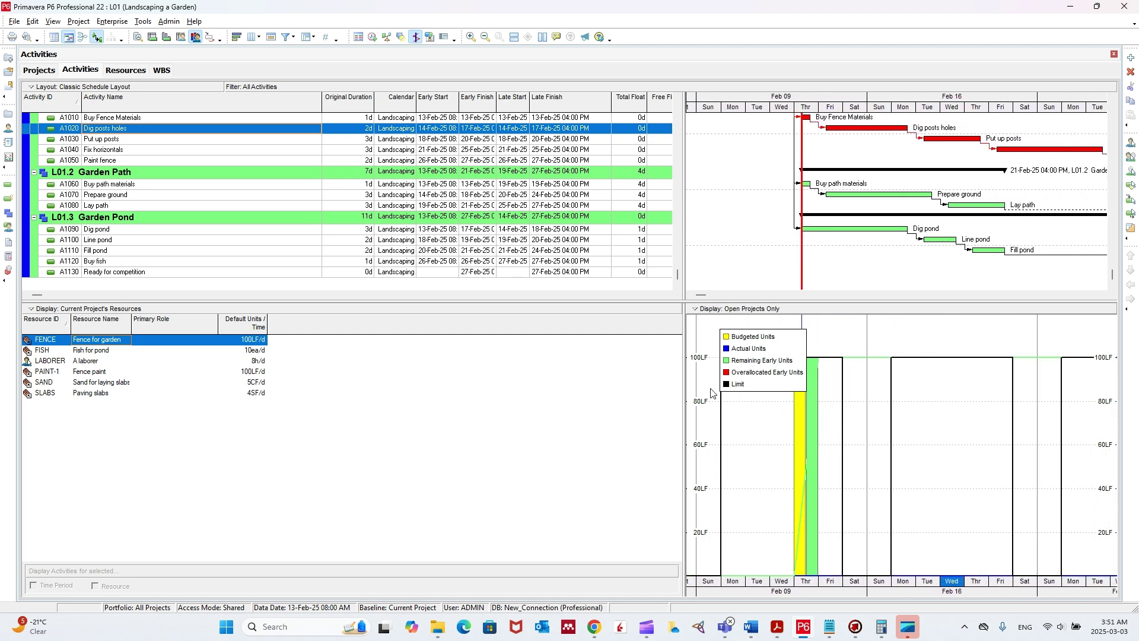
- Display the Resource Usage Spreadsheet and examine the daily units of the FENCE, FISH and LABORER resources in turn
left_click(181, 36)
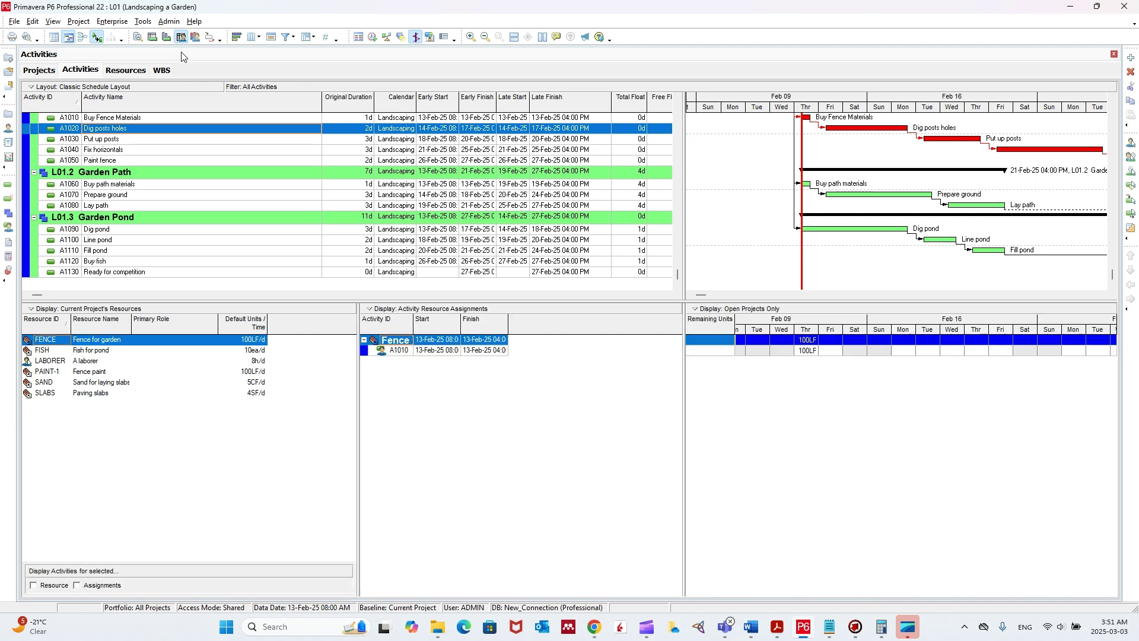
mouse_move(842, 326)
left_mouse_down()
mouse_move(1009, 318)
mouse_move(836, 325)
left_mouse_up()
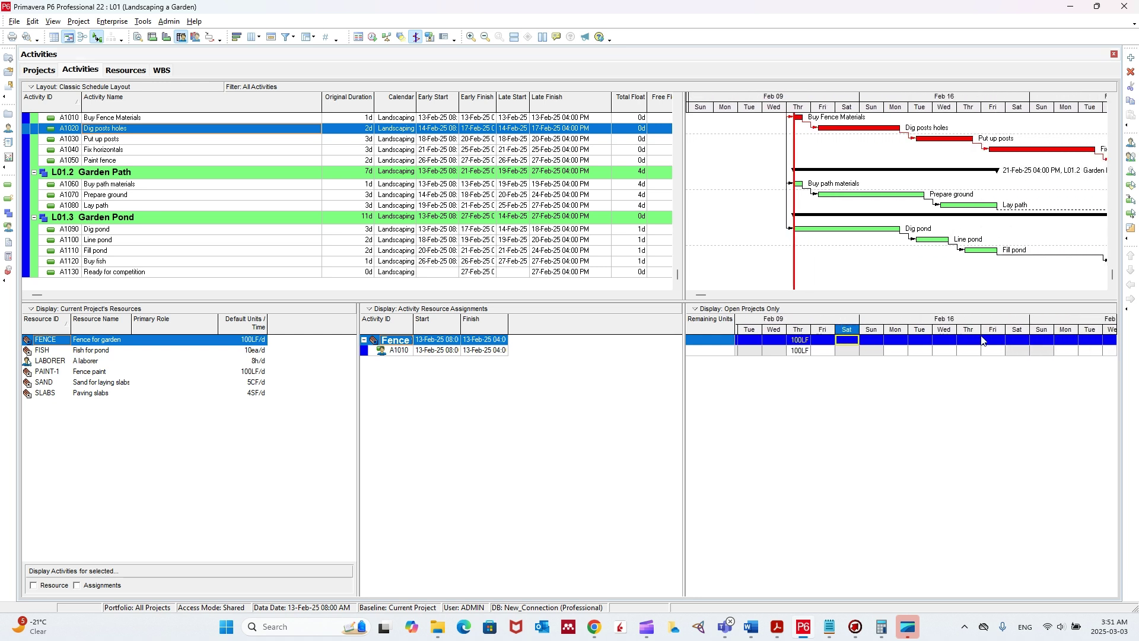
left_click_drag(991, 326, 1033, 326)
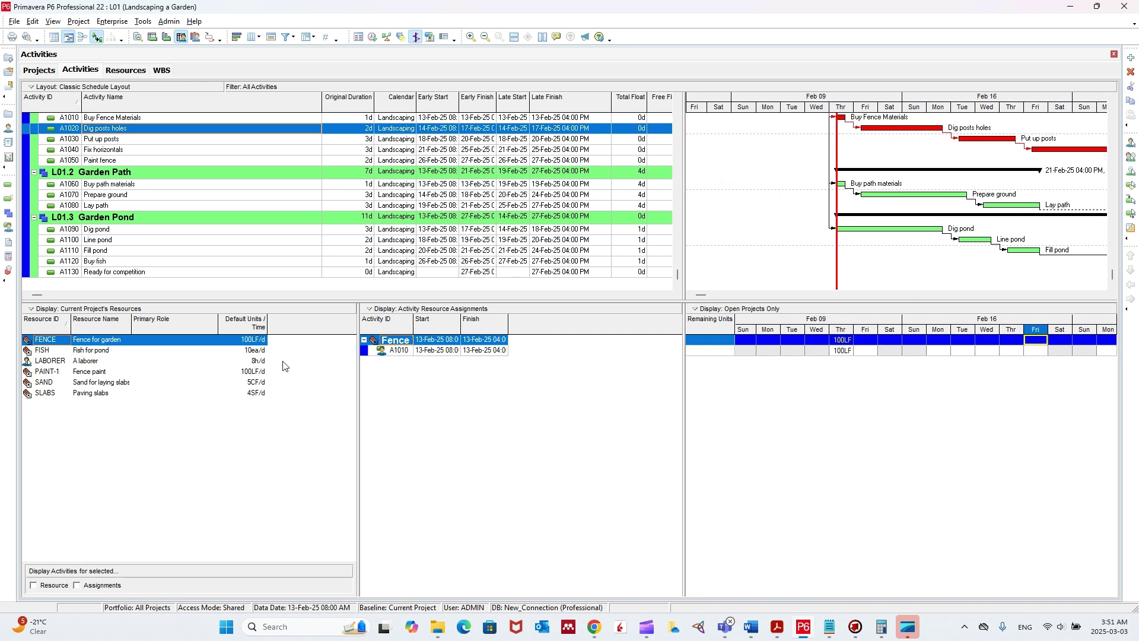
left_click(107, 351)
left_click(94, 364)
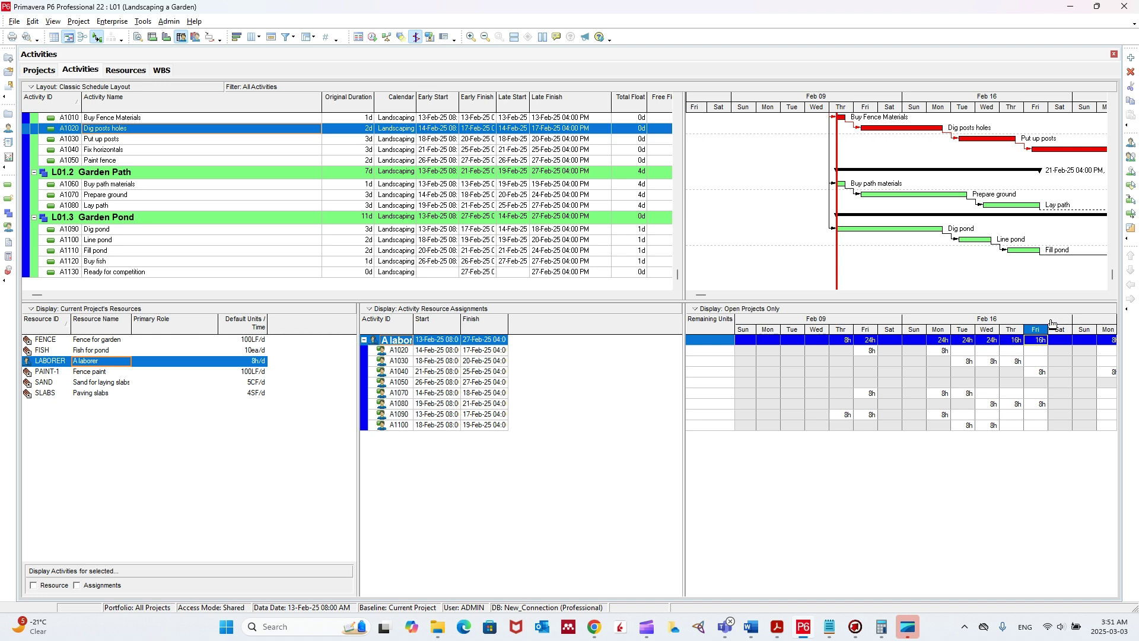
left_click_drag(1053, 327, 990, 326)
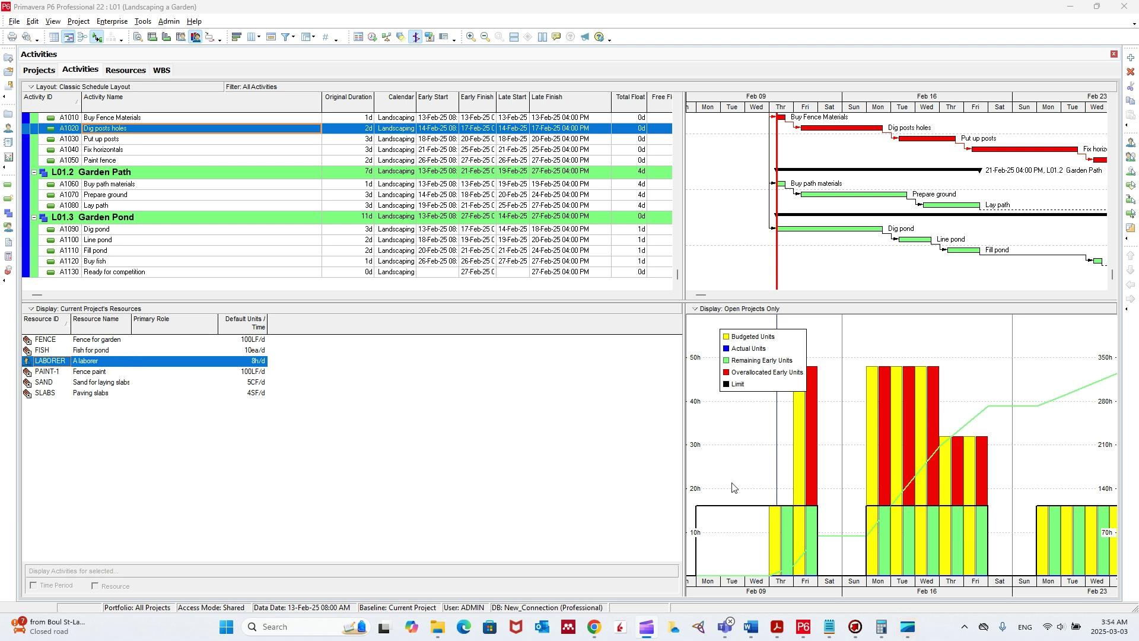
- Switch to the Word workshop document and read instruction 18's rounding note and instruction 19 on leveling overallocated resources
left_click(751, 627)
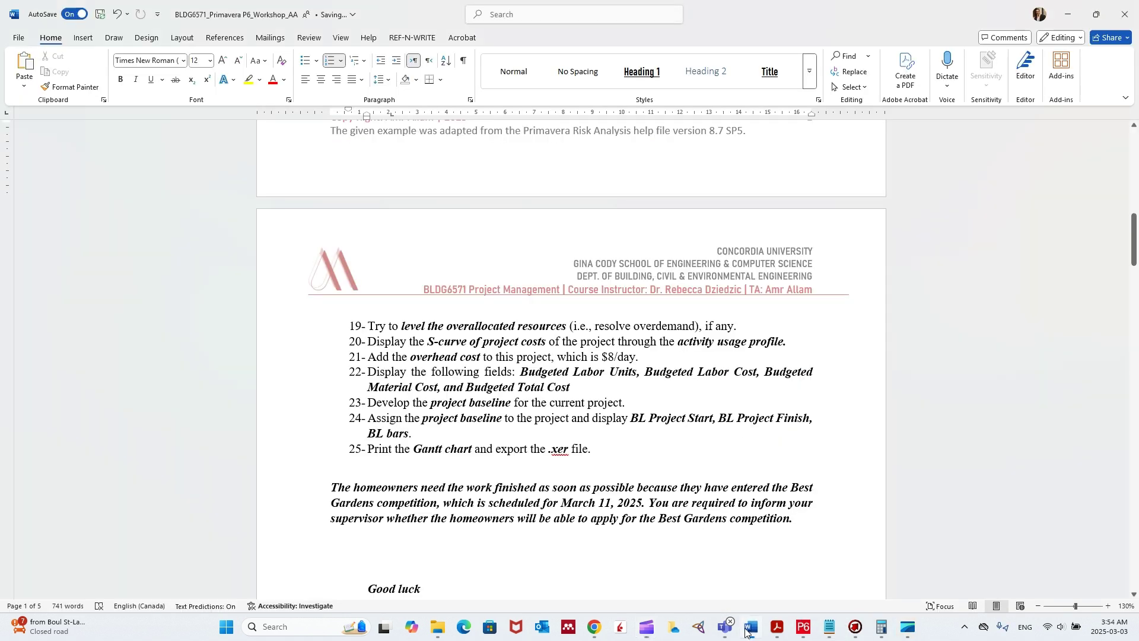
scroll(394, 393, "up", 2)
left_click_drag(369, 397, 566, 398)
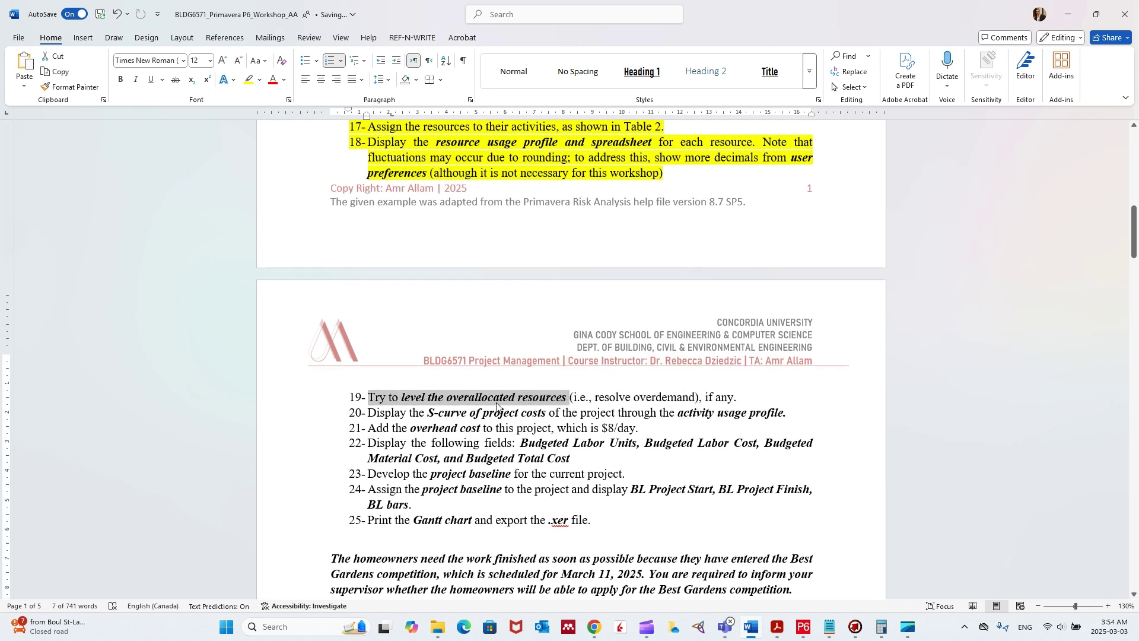
scroll(522, 398, "up", 3)
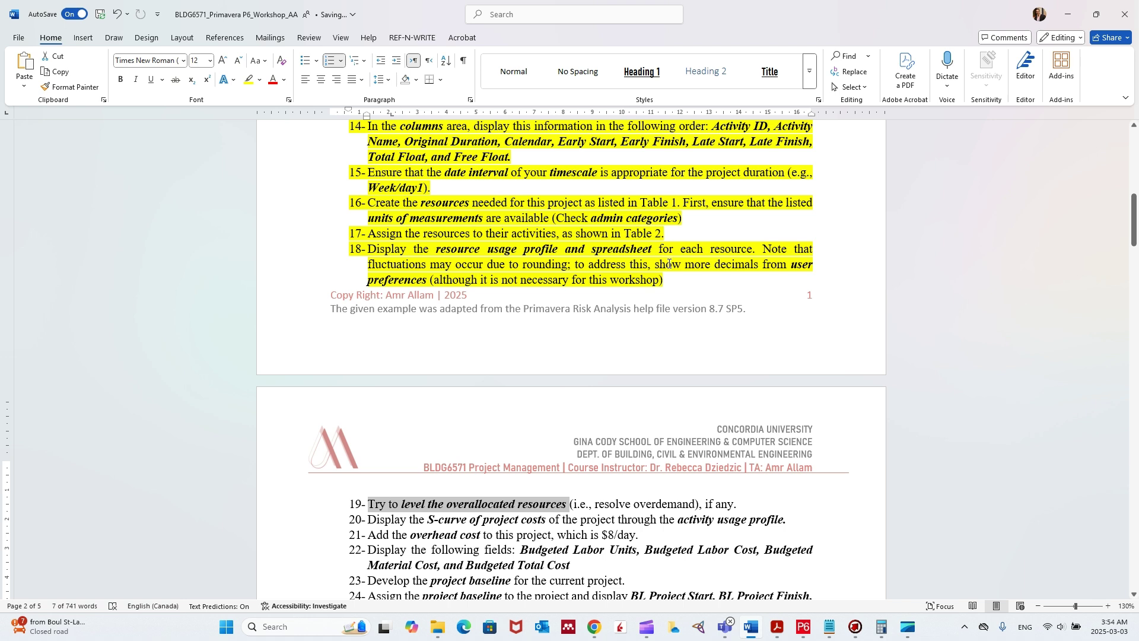
left_click(762, 249)
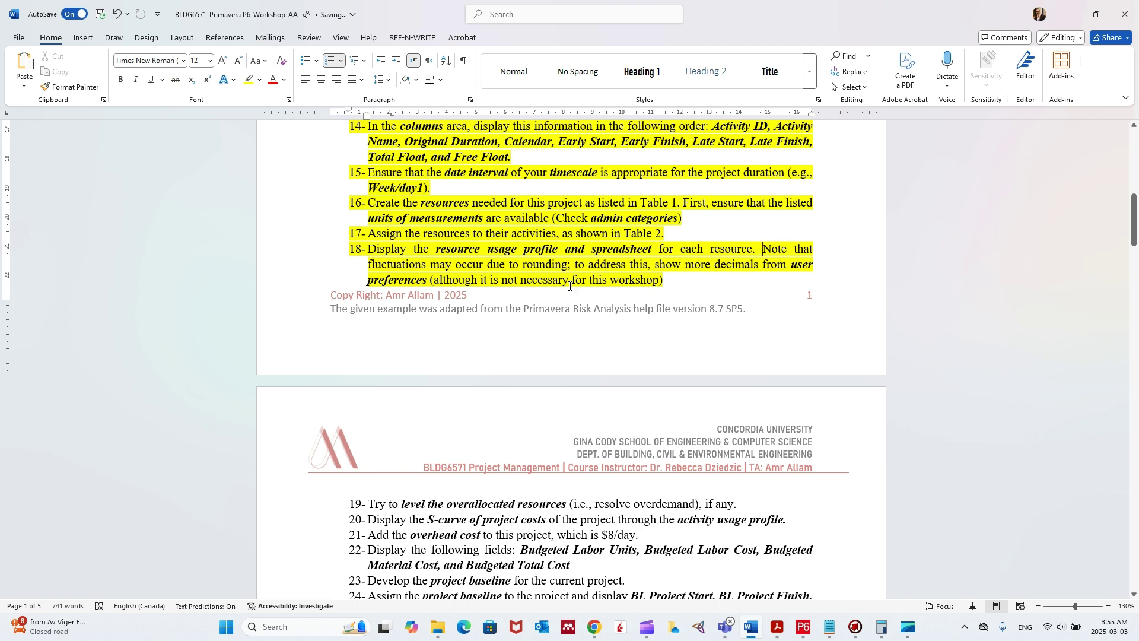
scroll(563, 263, "down", 2)
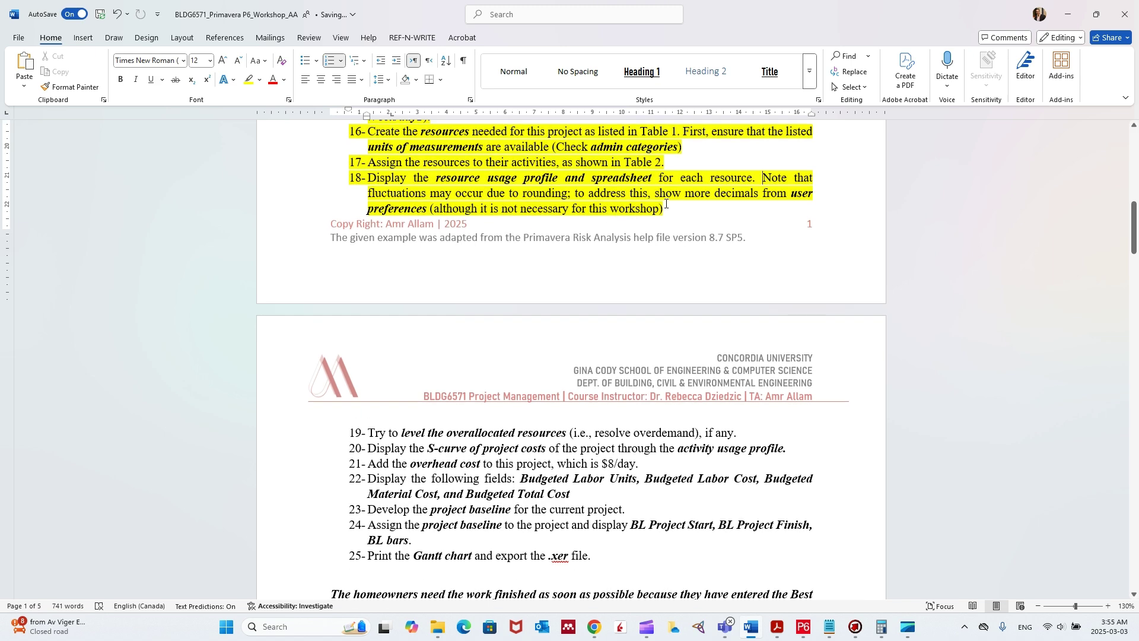
scroll(665, 211, "down", 3)
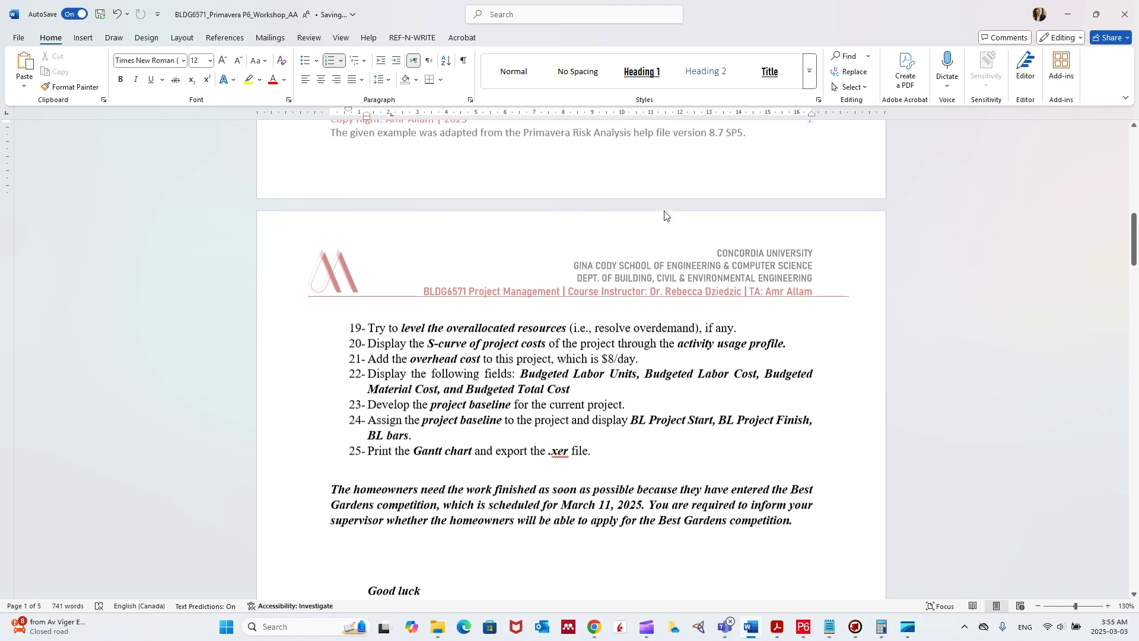
scroll(554, 265, "up", 1)
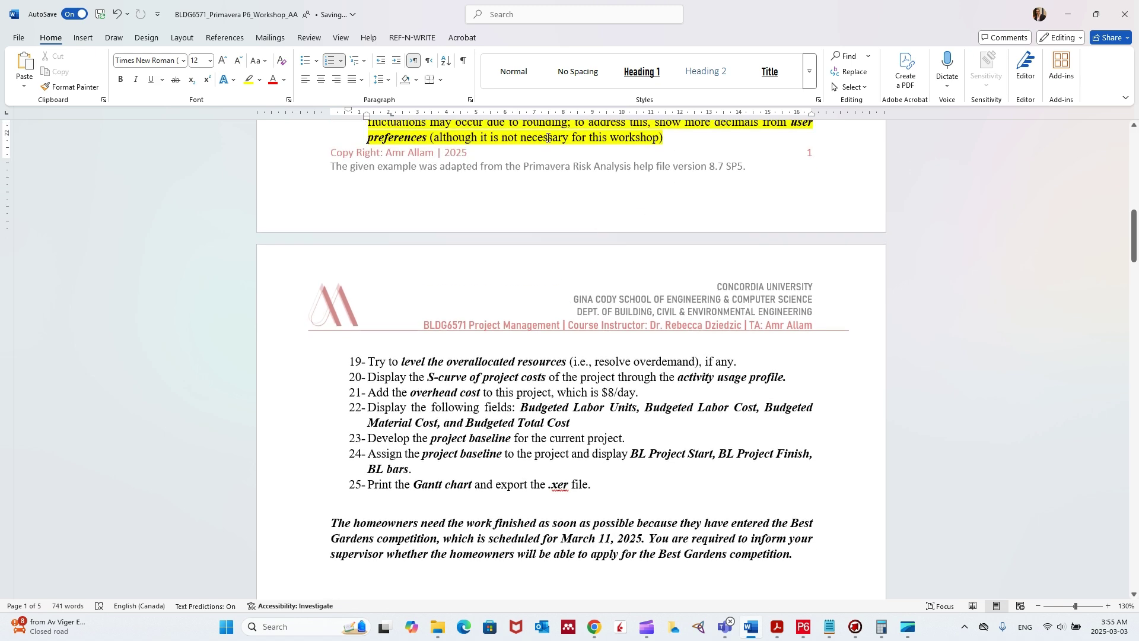
scroll(548, 138, "down", 2)
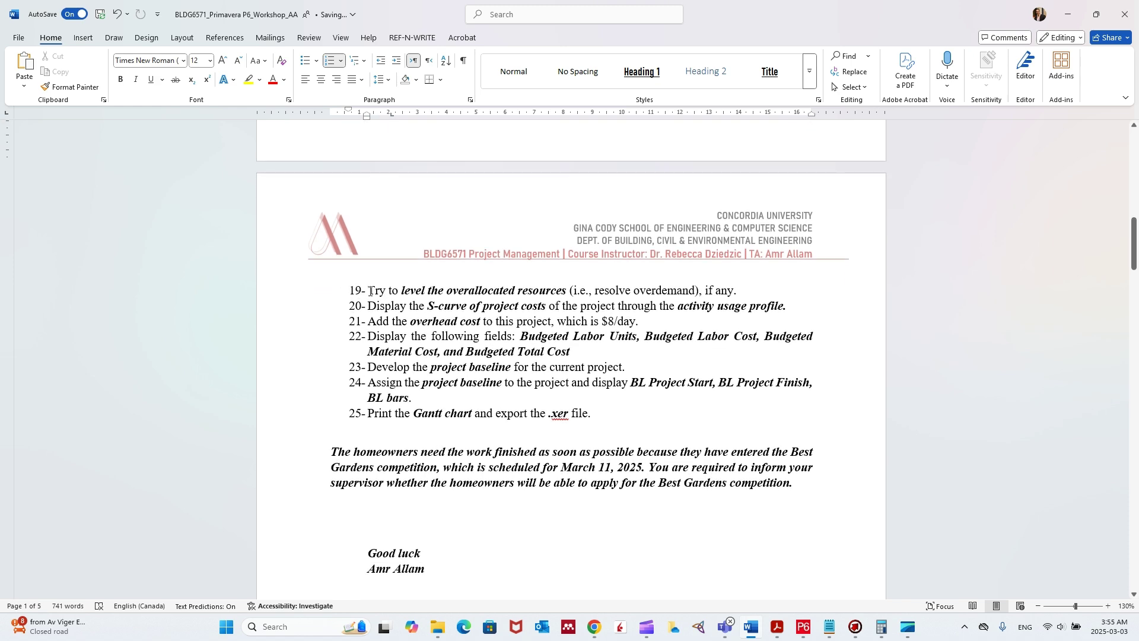
left_click_drag(368, 291, 401, 291)
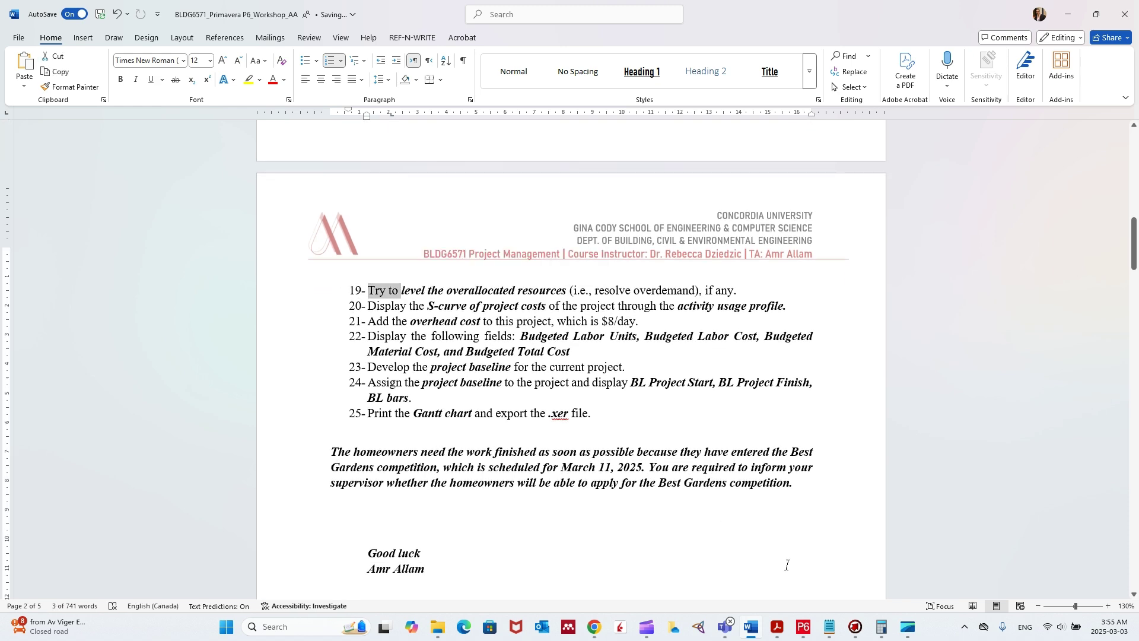
- Switch to Primavera P6 and level all resources of L01 - Landscaping a Garden, with Activity Leveling Priority ascending as the leveling priority
left_click(803, 626)
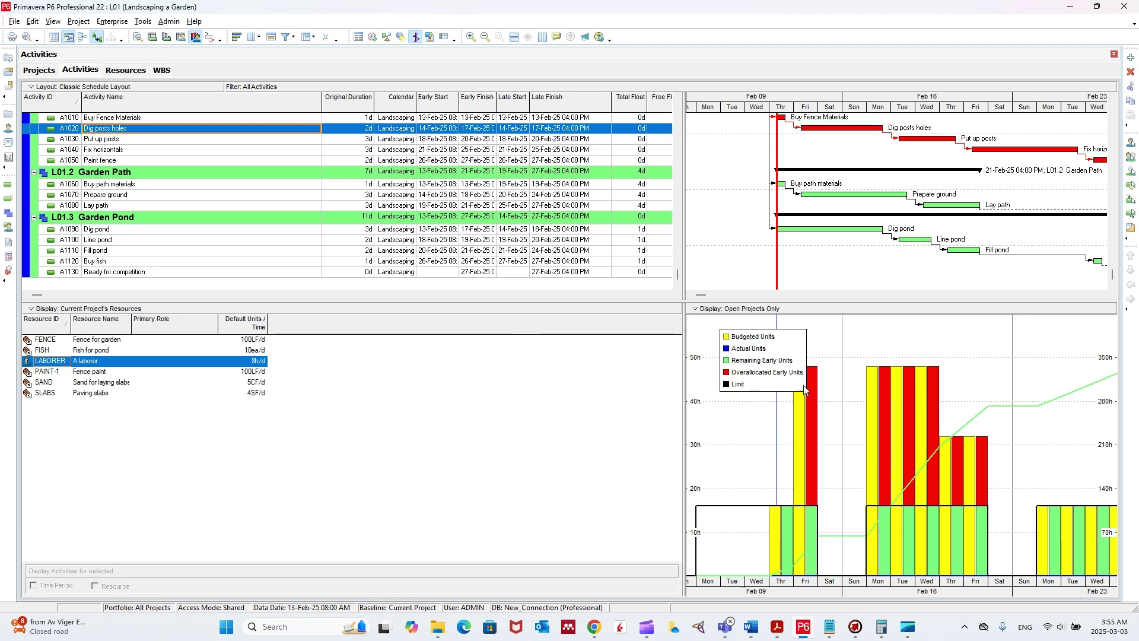
left_click(143, 22)
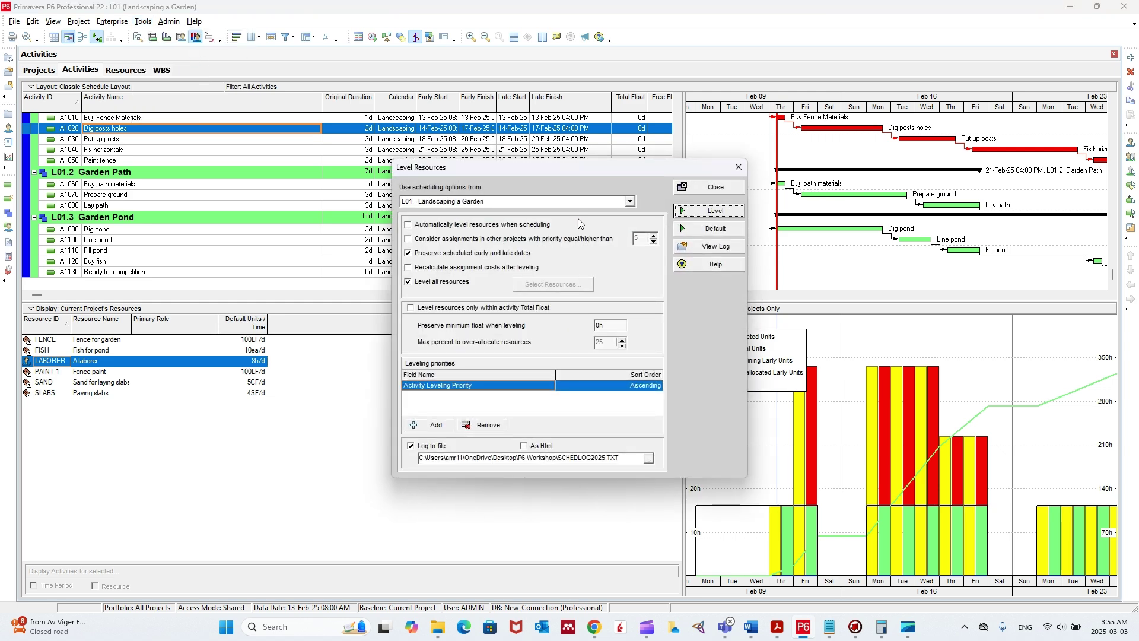
left_click(738, 167)
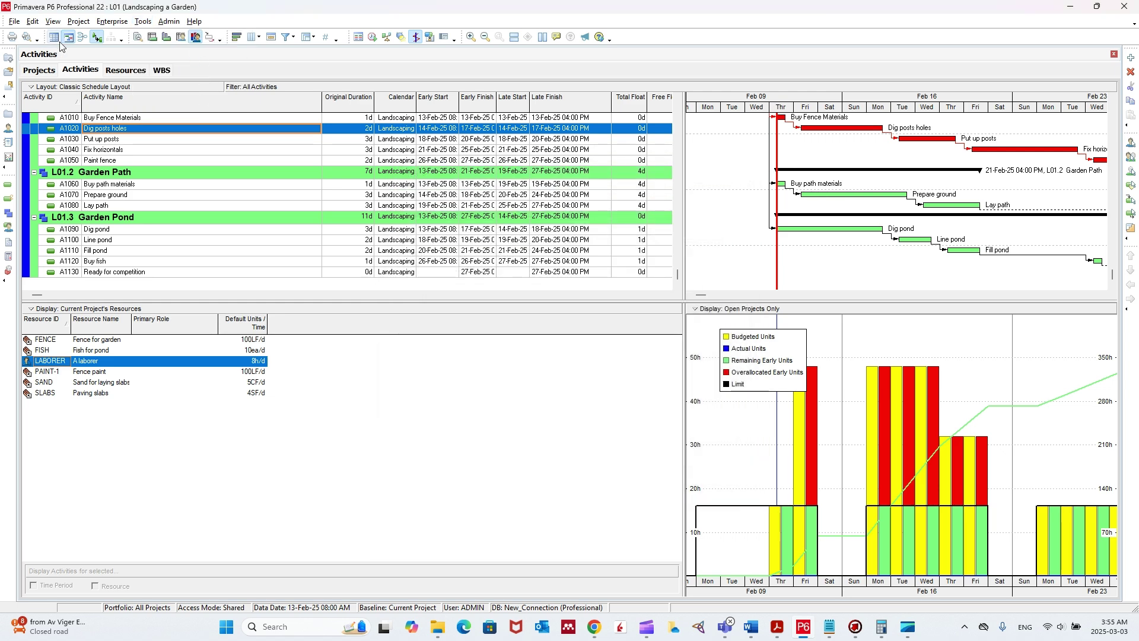
left_click(143, 21)
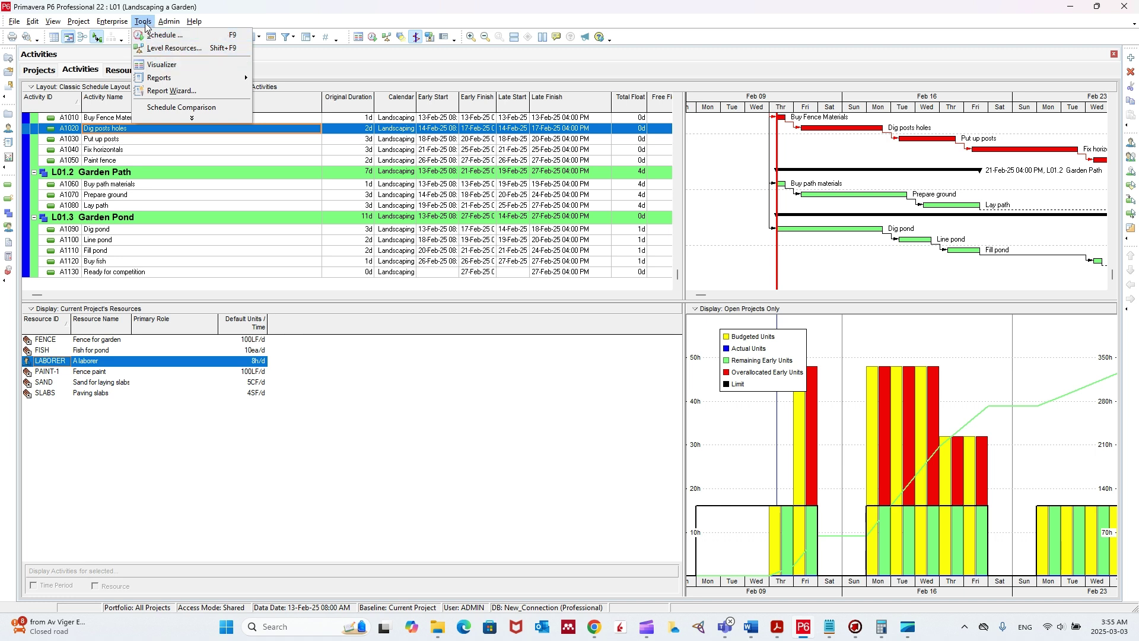
left_click(172, 48)
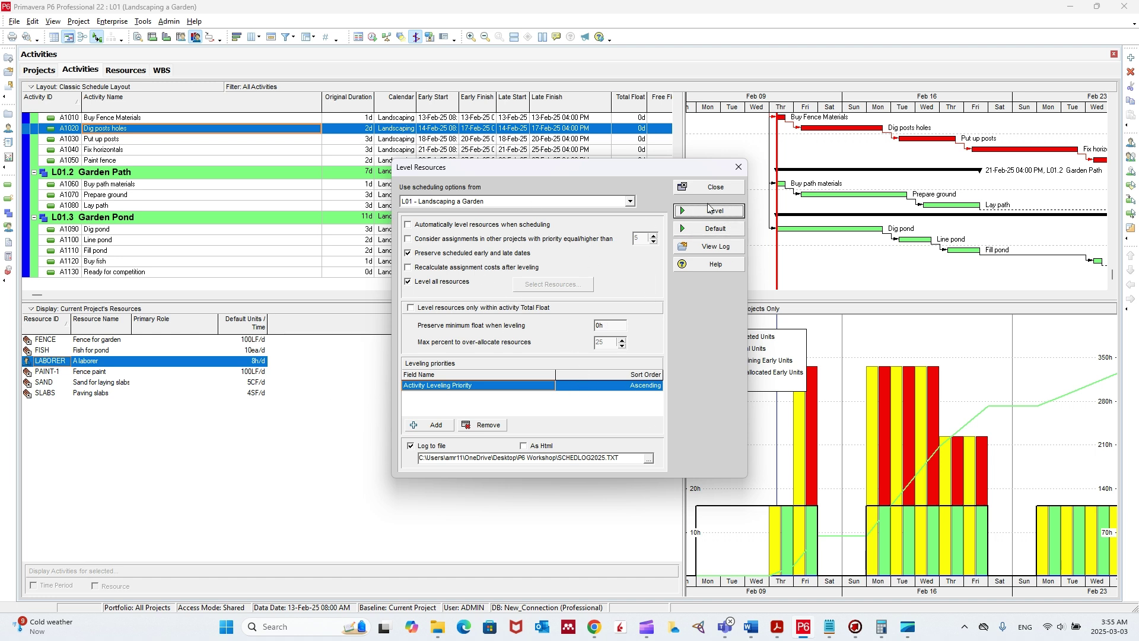
left_click_drag(683, 168, 550, 160)
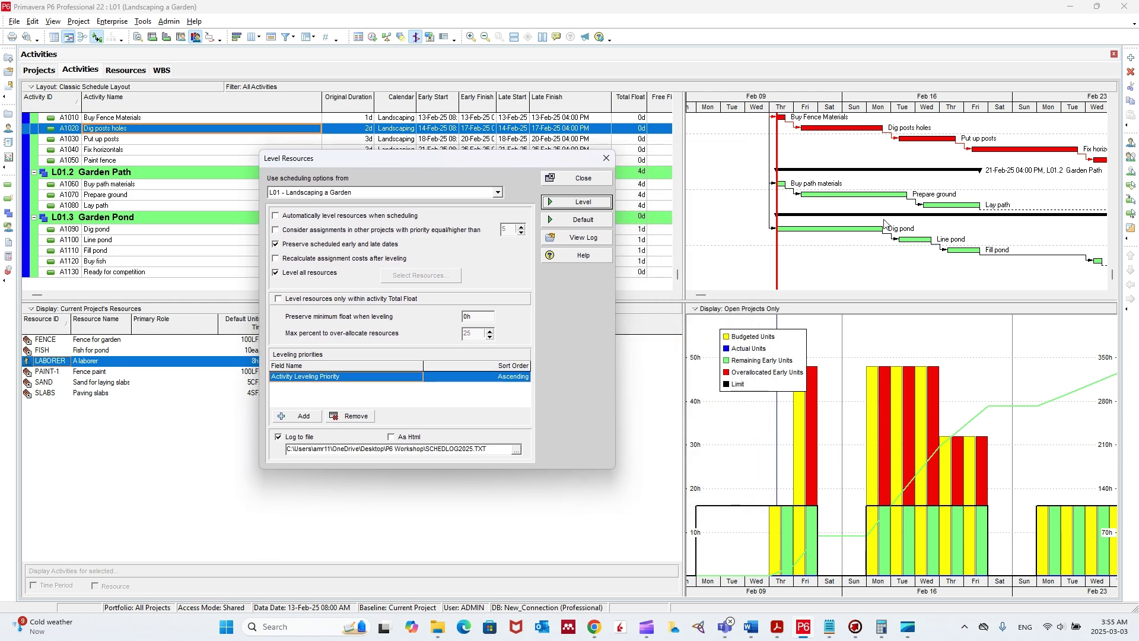
left_click(581, 201)
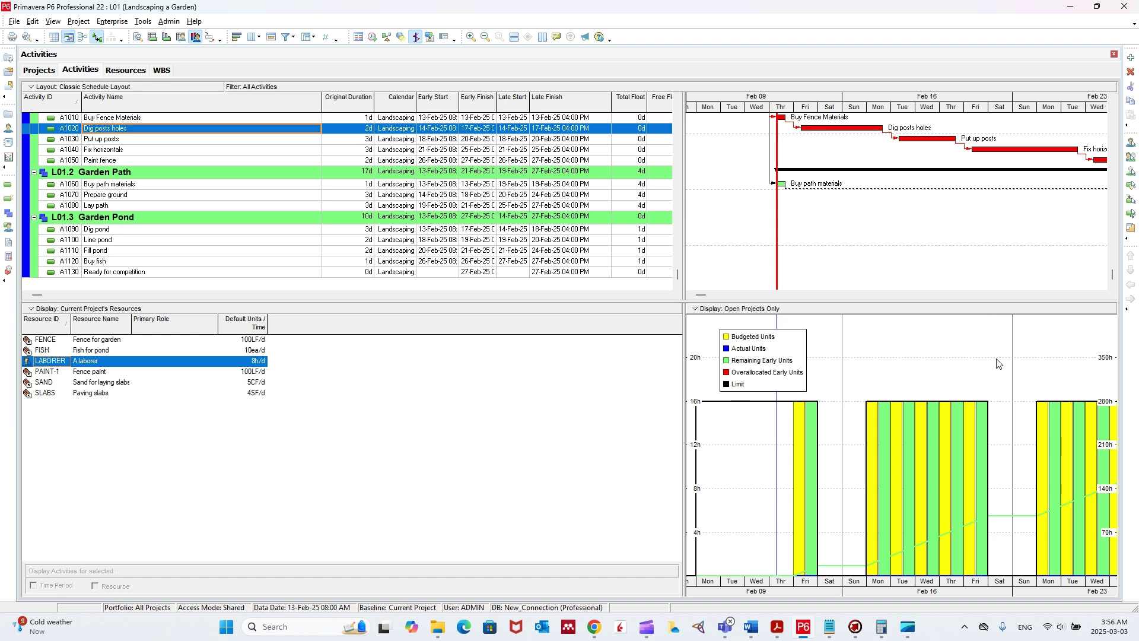
- Examine the leveled LABORER usage profile and the shifted activity bars and finish dates across the project's timescale
left_click_drag(1031, 590, 852, 595)
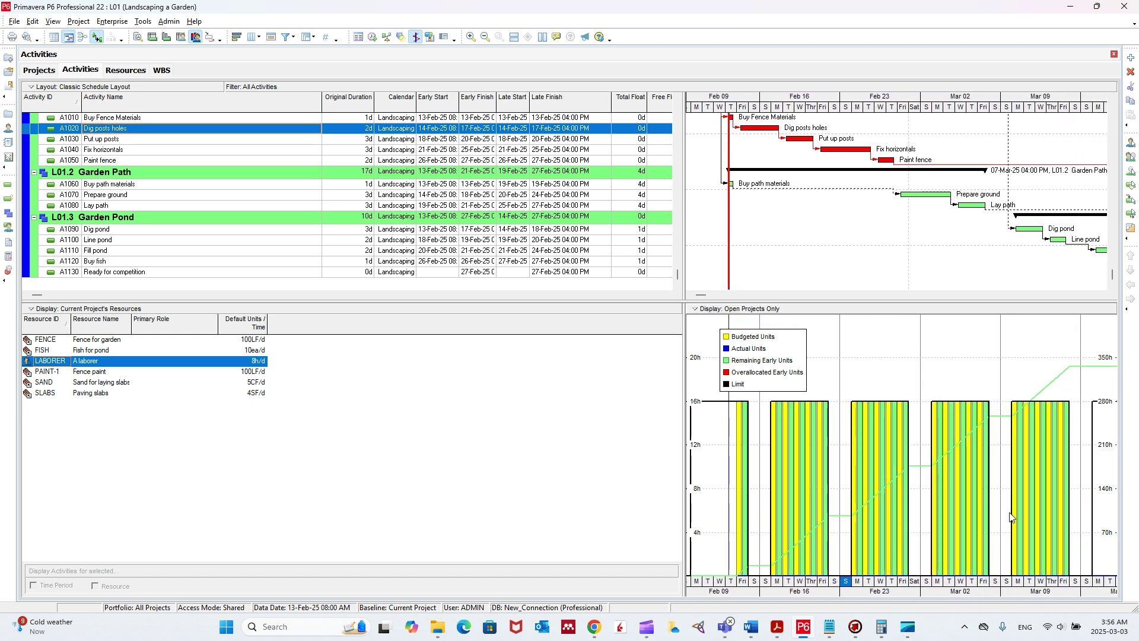
left_click_drag(1016, 599, 877, 570)
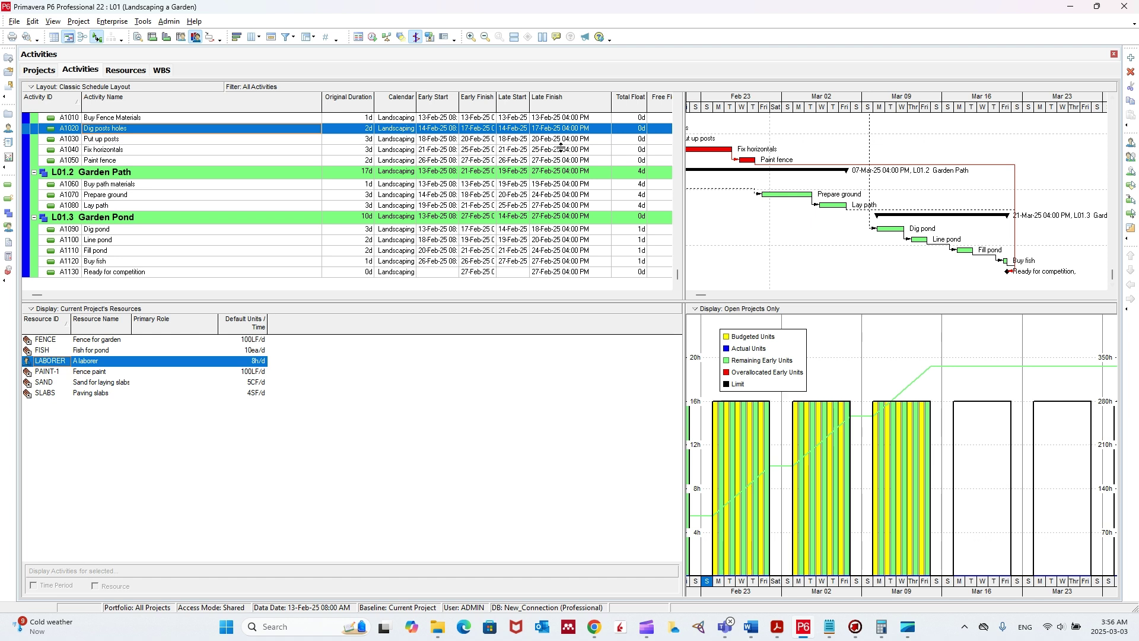
scroll(465, 180, "up", 1)
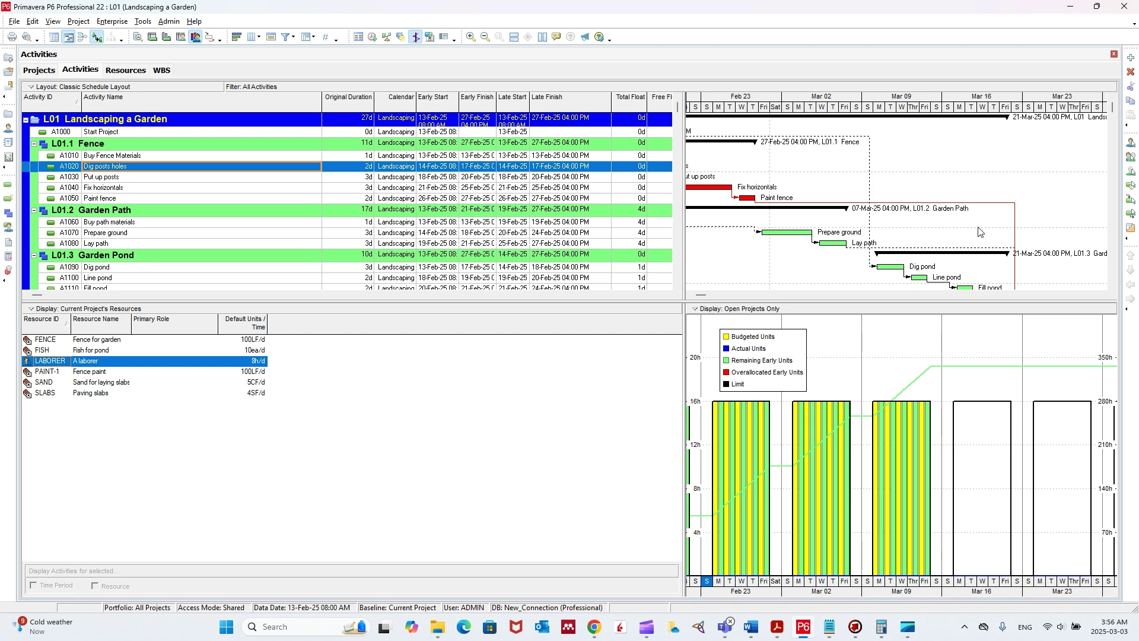
scroll(982, 191, "down", 1)
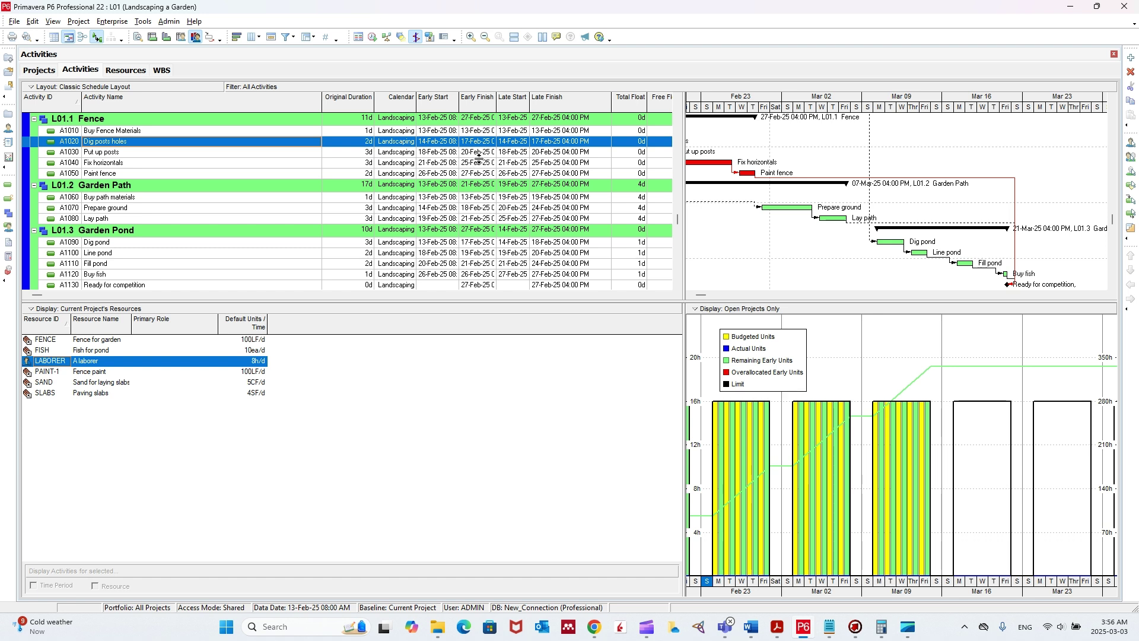
scroll(468, 155, "up", 1)
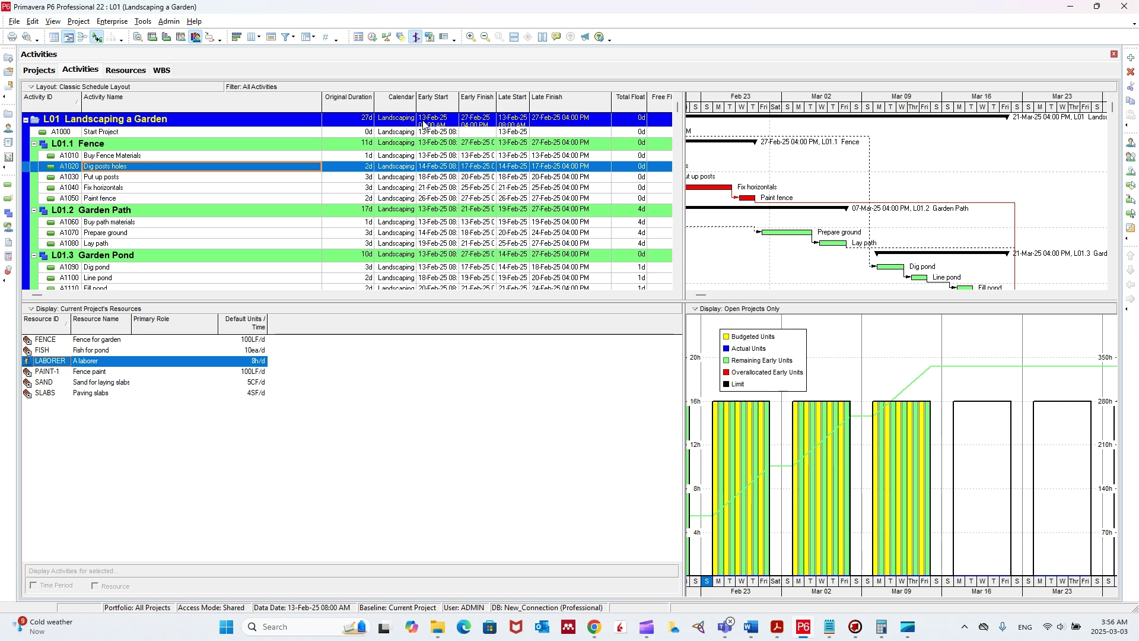
scroll(472, 124, "down", 1)
scroll(476, 172, "up", 1)
scroll(978, 254, "down", 2)
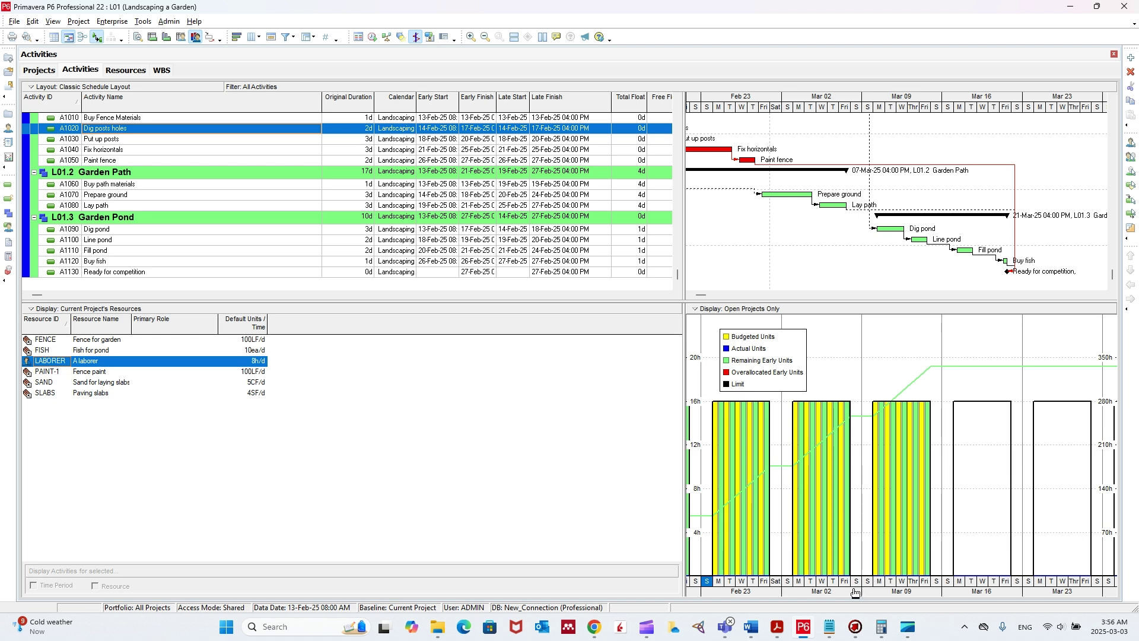
left_click_drag(856, 600, 1036, 594)
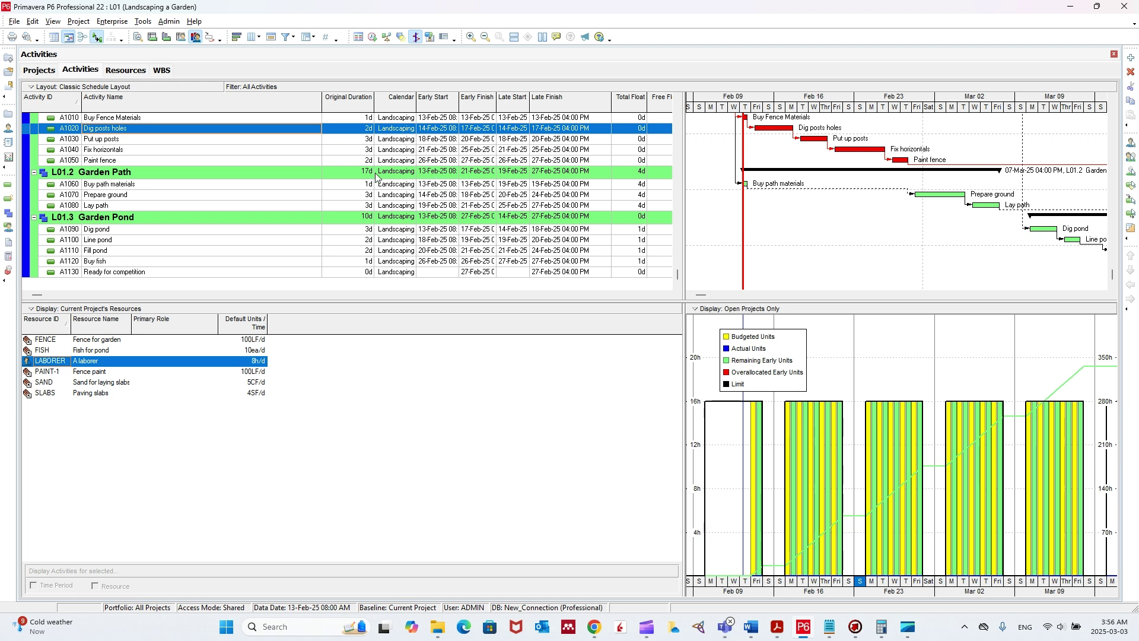
- Reschedule the project using its own data date to remove the resource leveling from the activity dates
key("F9")
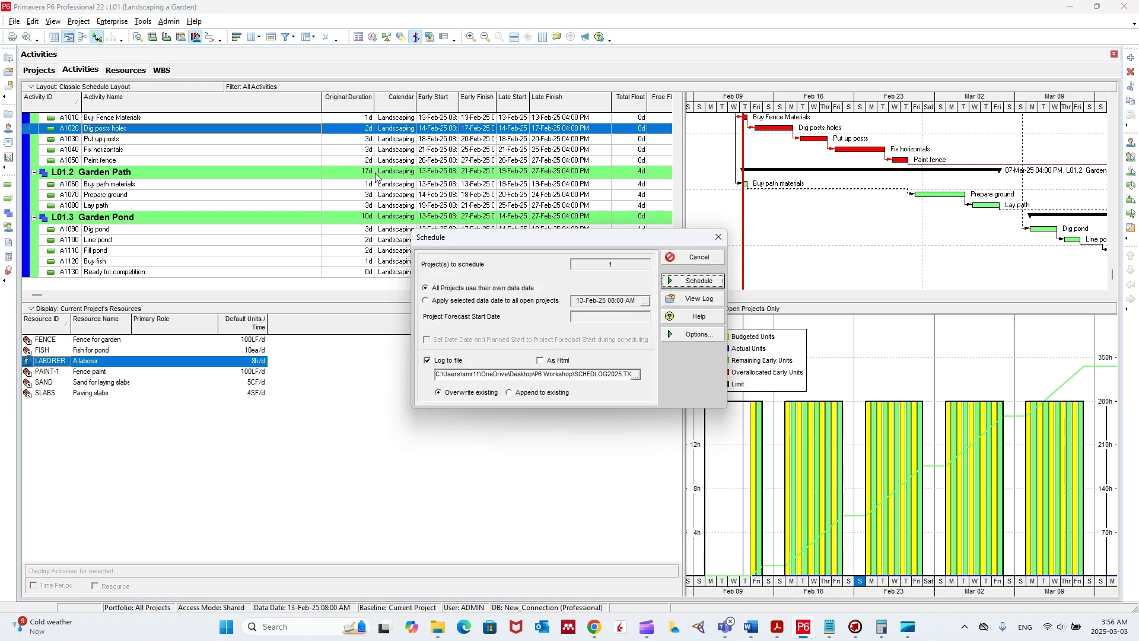
left_click(693, 280)
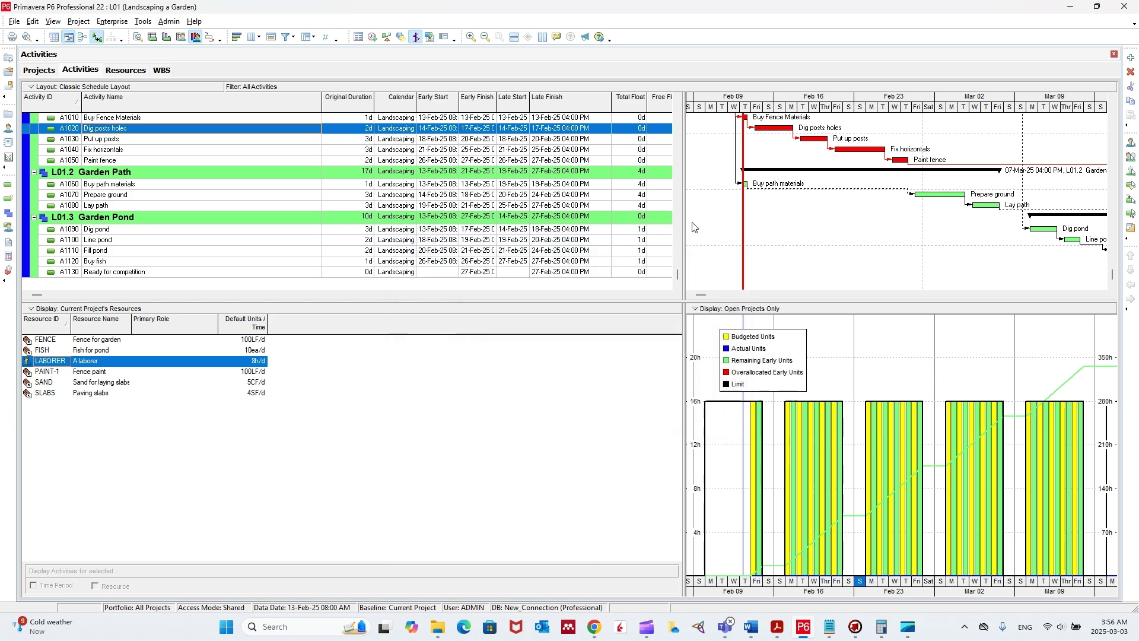
left_click(145, 22)
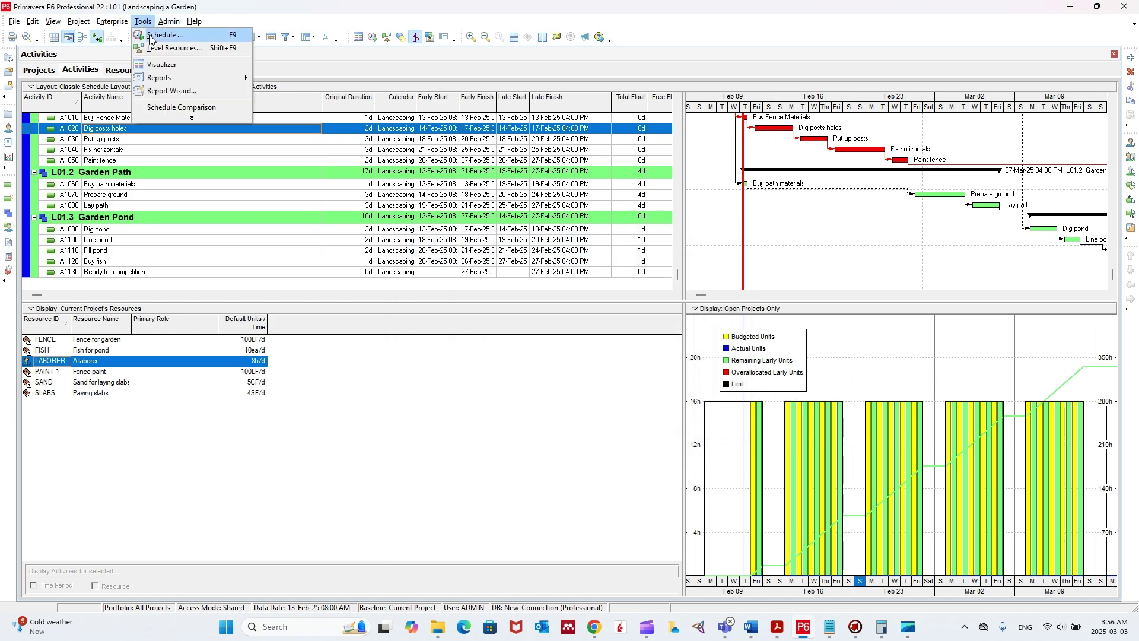
left_click(154, 34)
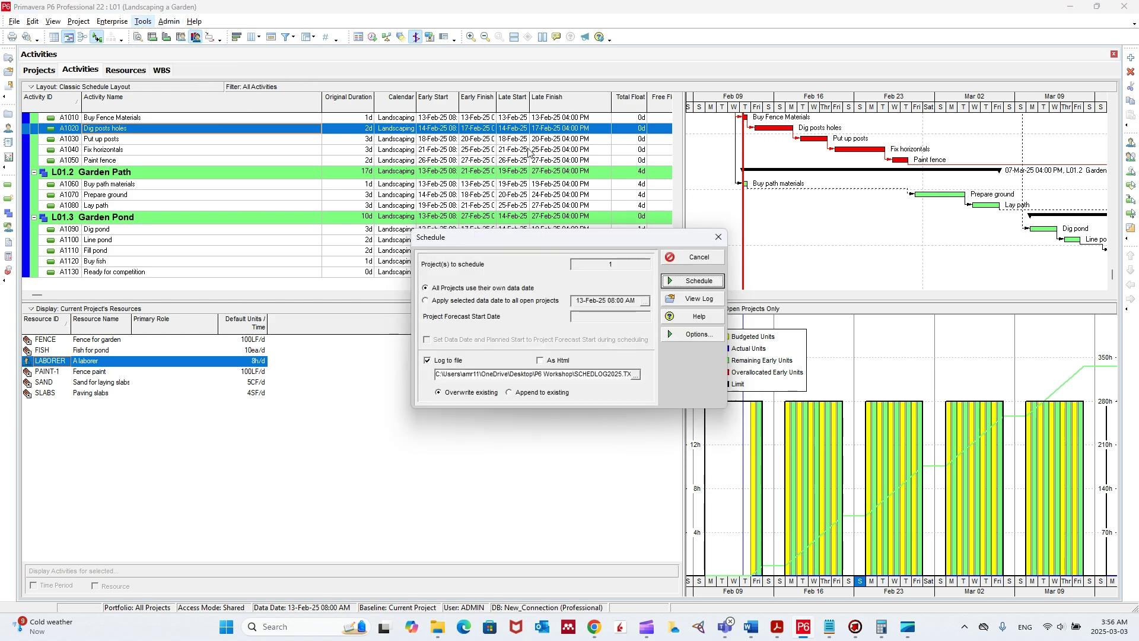
left_click(693, 280)
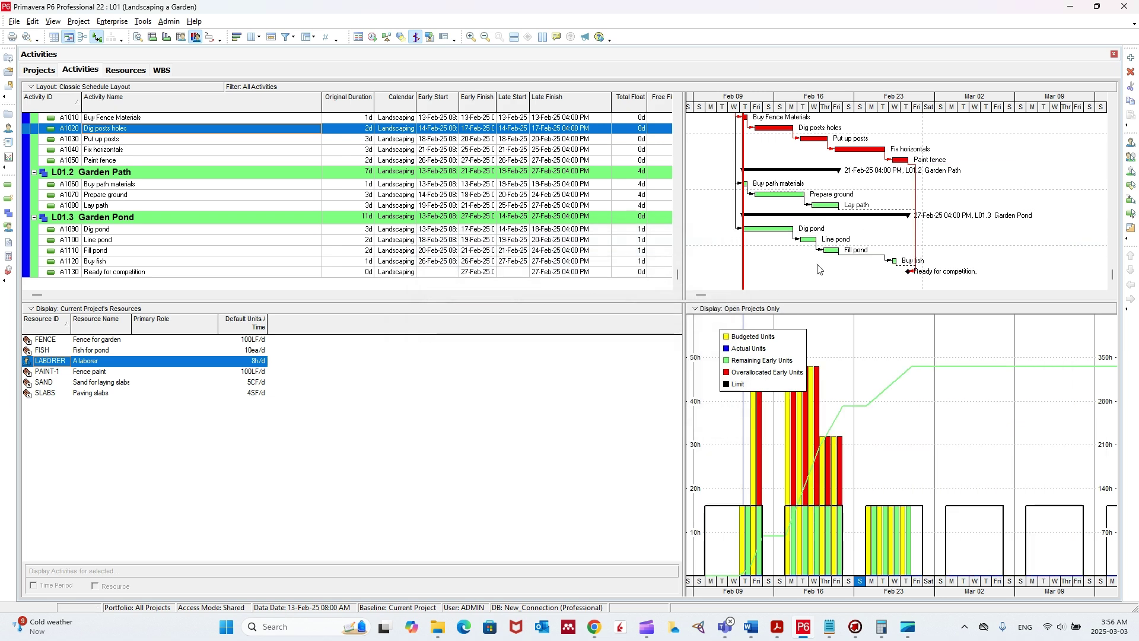